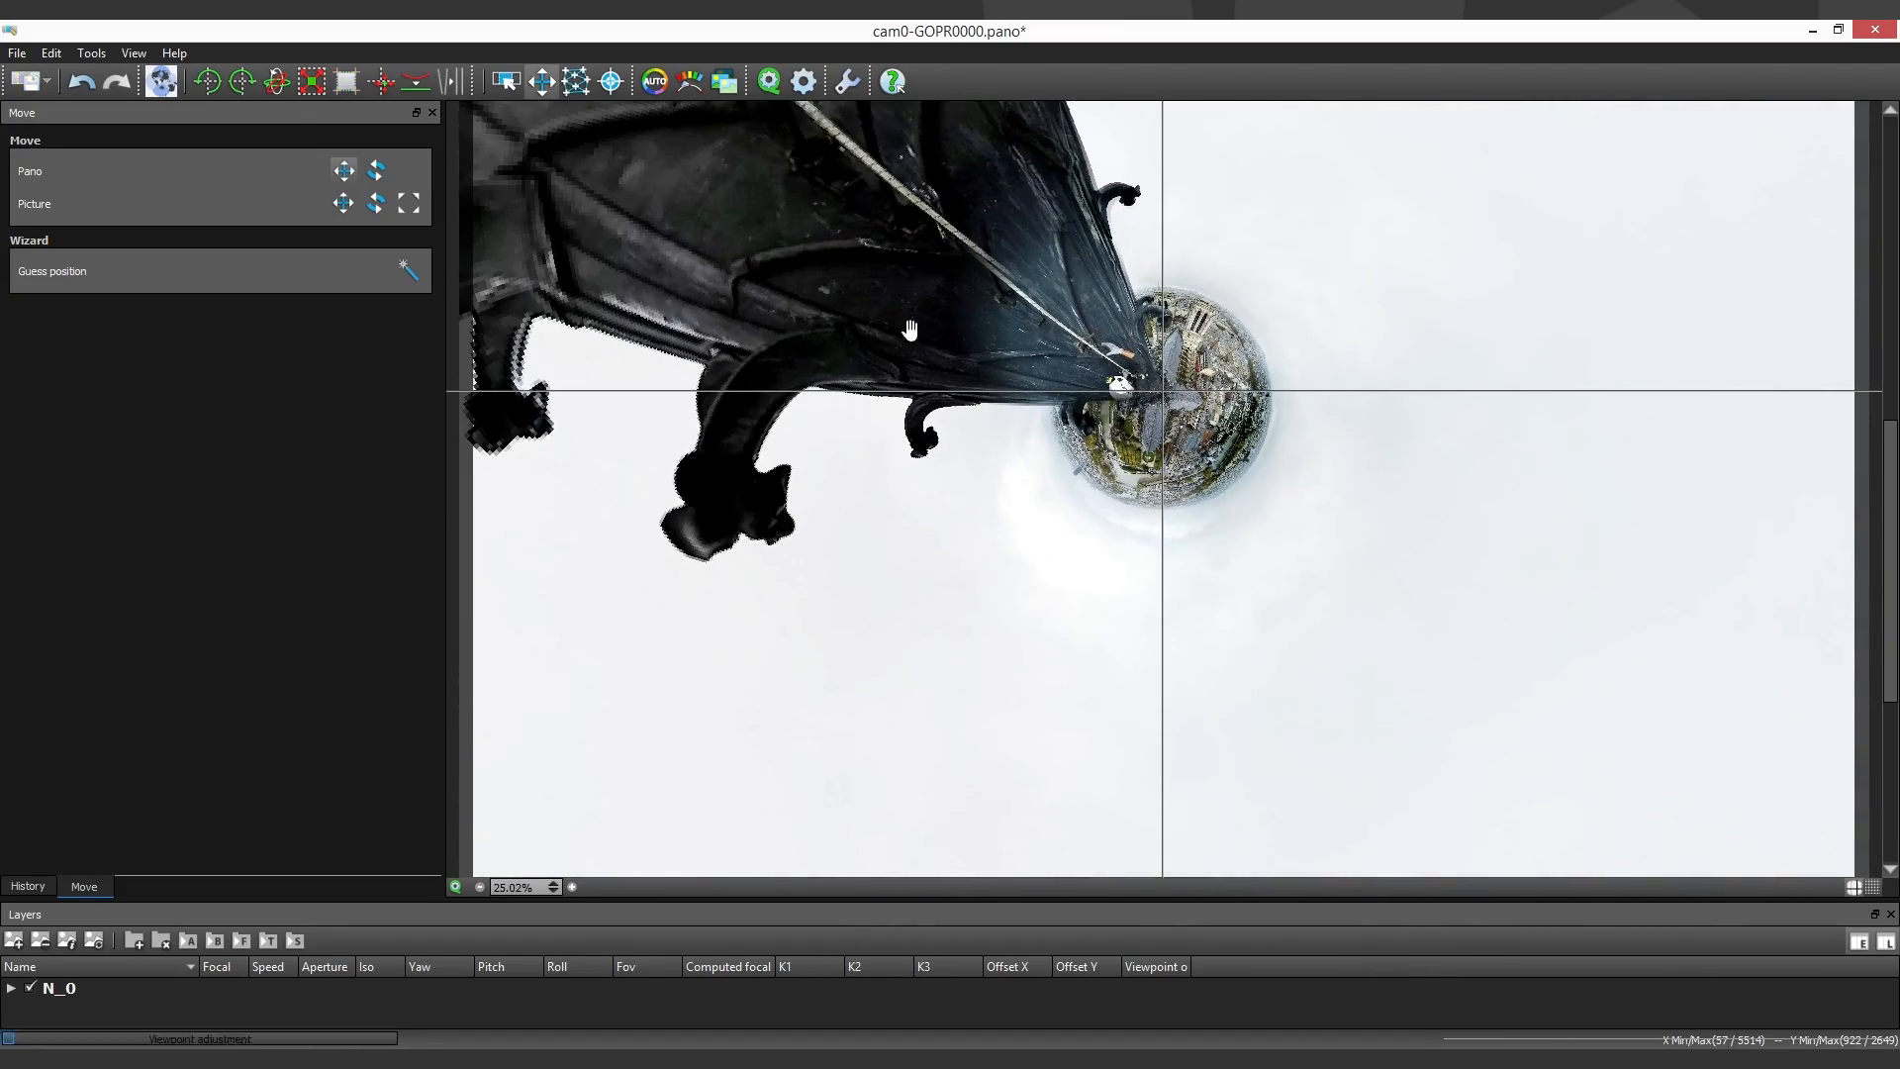
# - Move the panorama's 16:9 crop zone up to Y 0.225 to 0.772, with the little planet vertically centred, and apply the crop
pyautogui.click(346, 81)
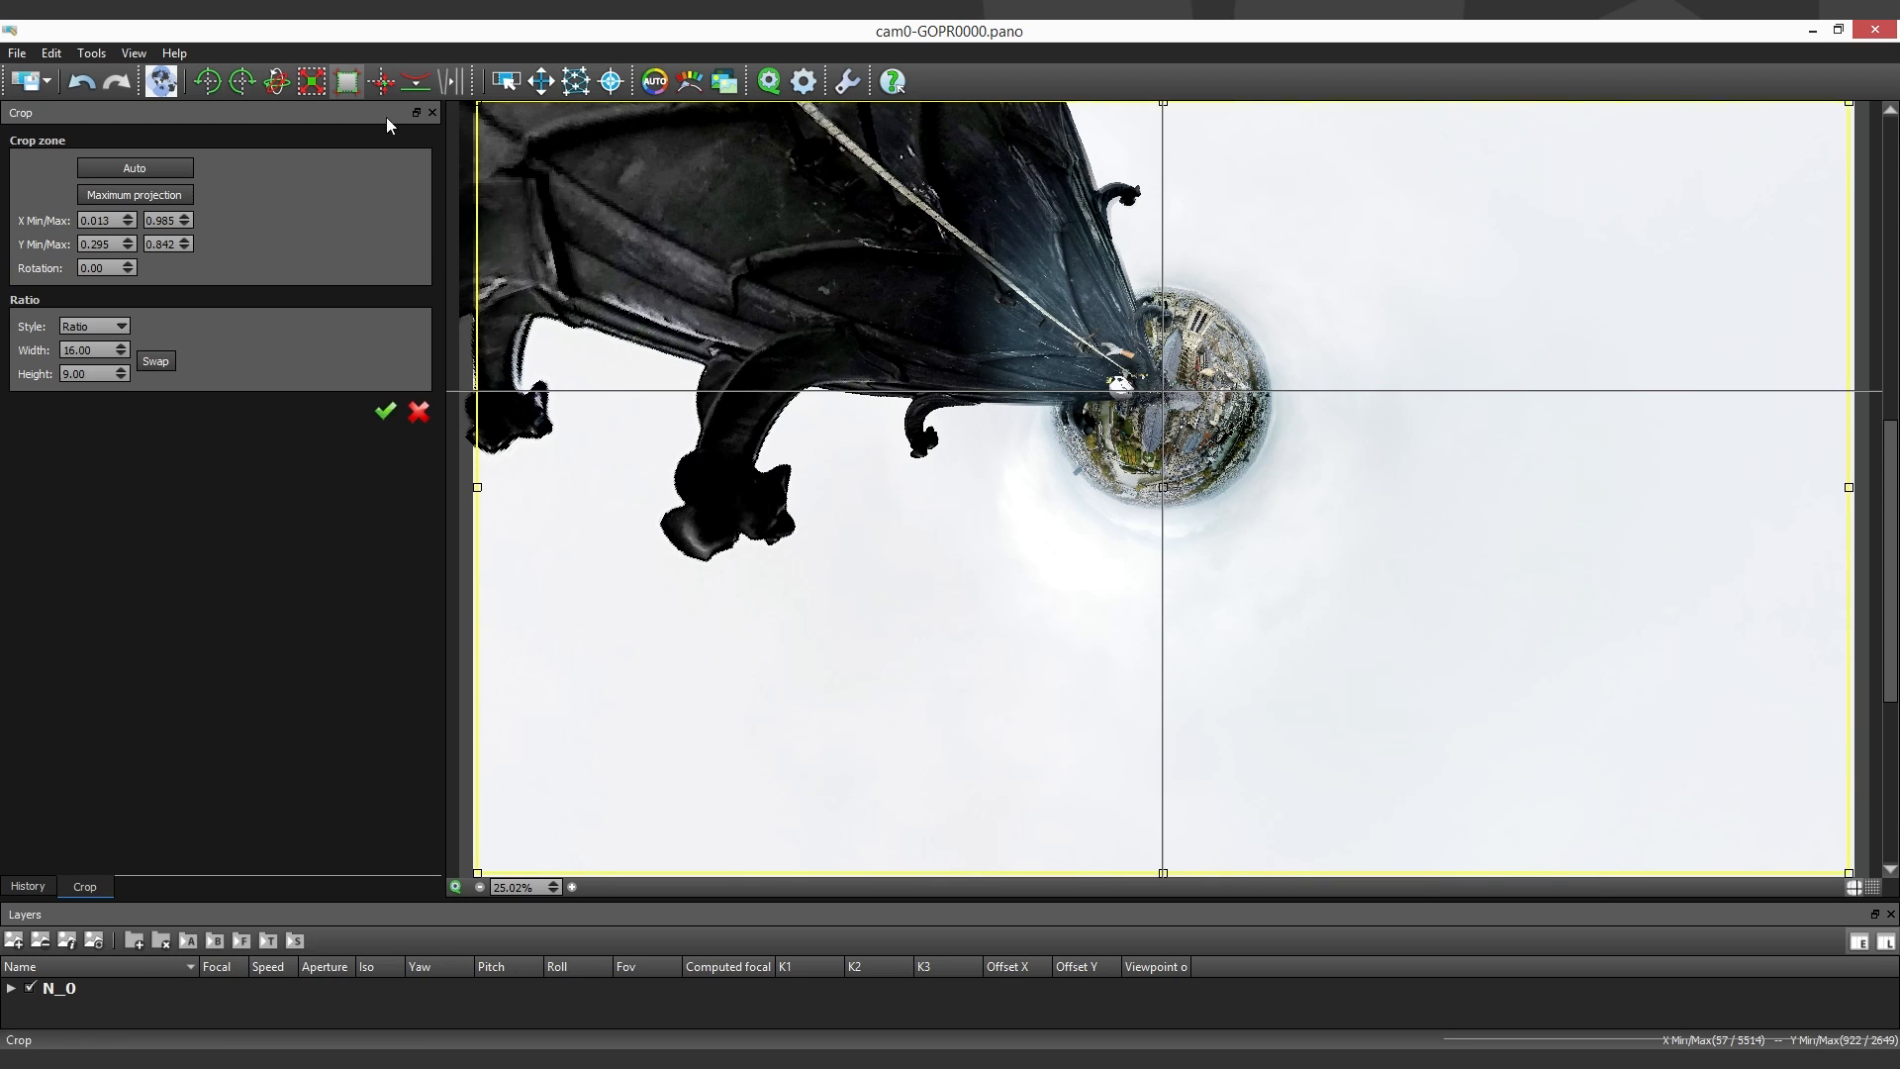
pyautogui.scroll(-2, 1183, 478)
pyautogui.moveTo(1182, 478); pyautogui.dragTo(1184, 411)
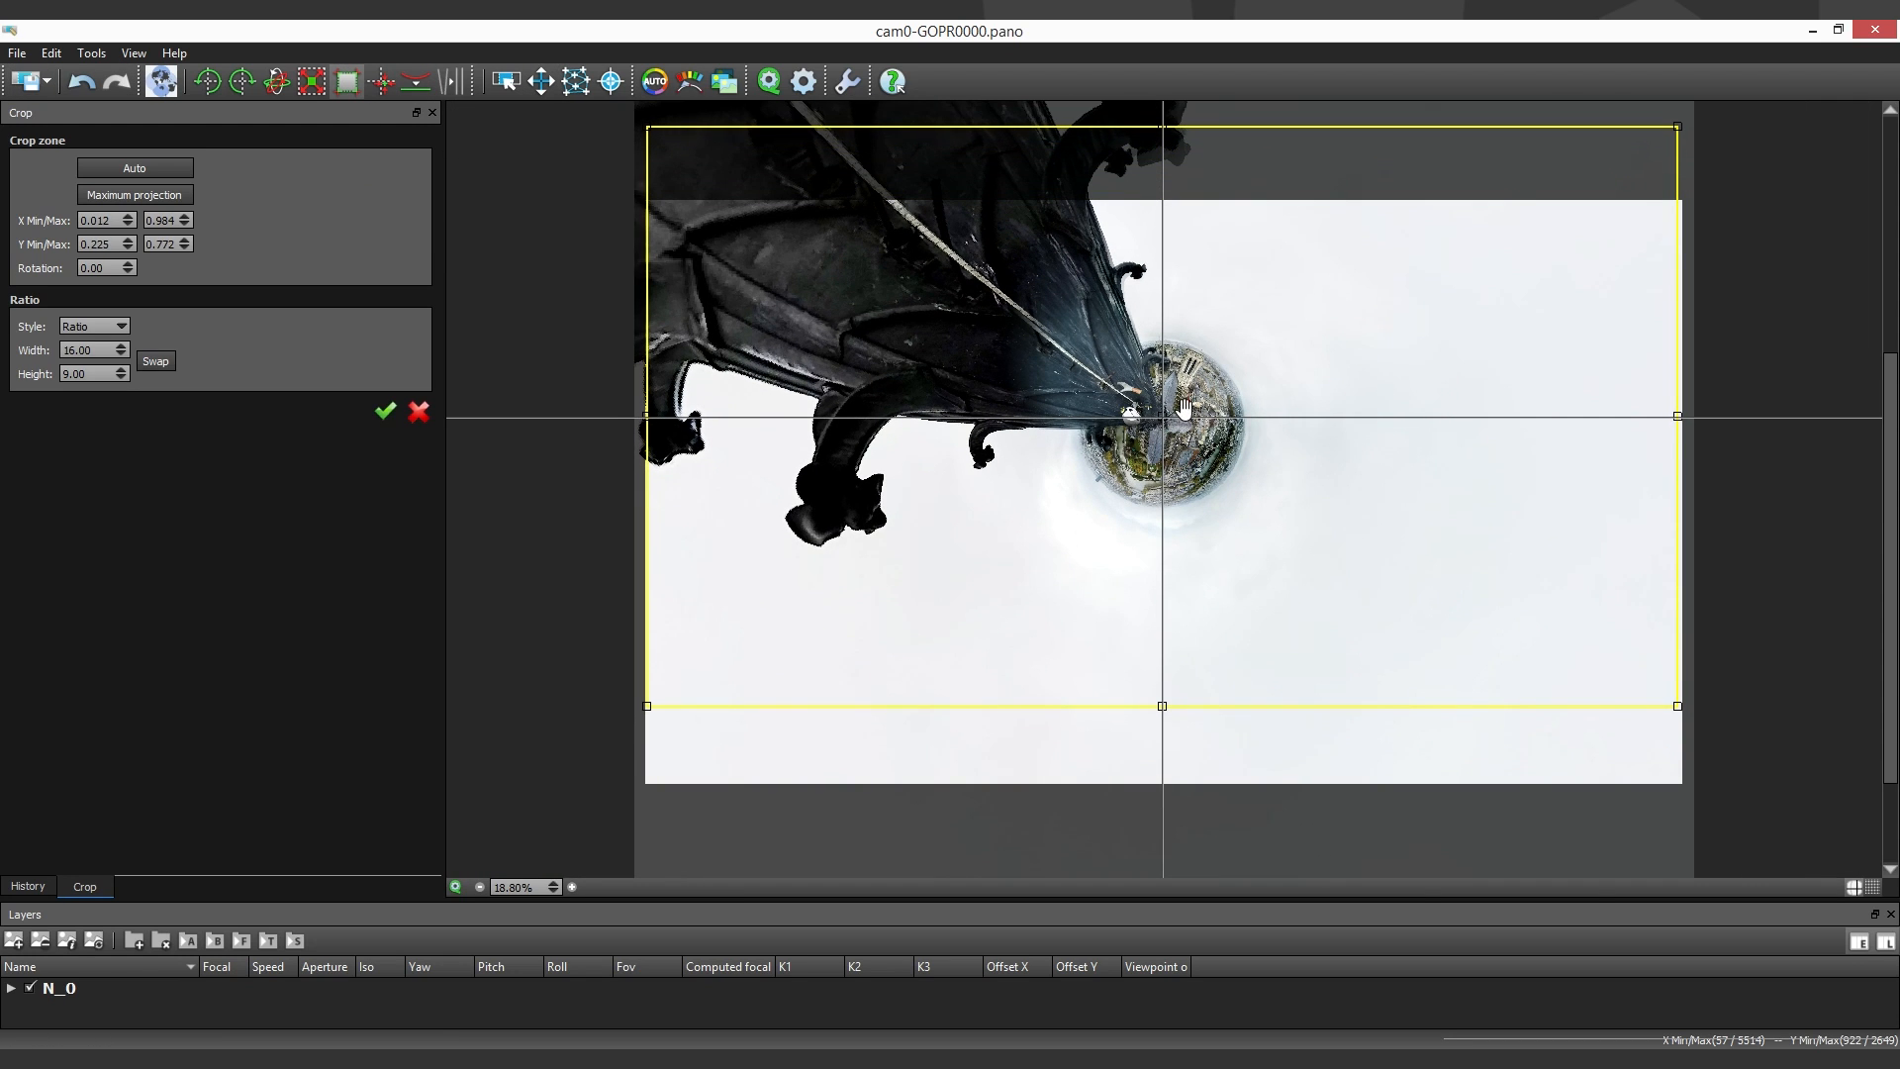
pyautogui.click(384, 411)
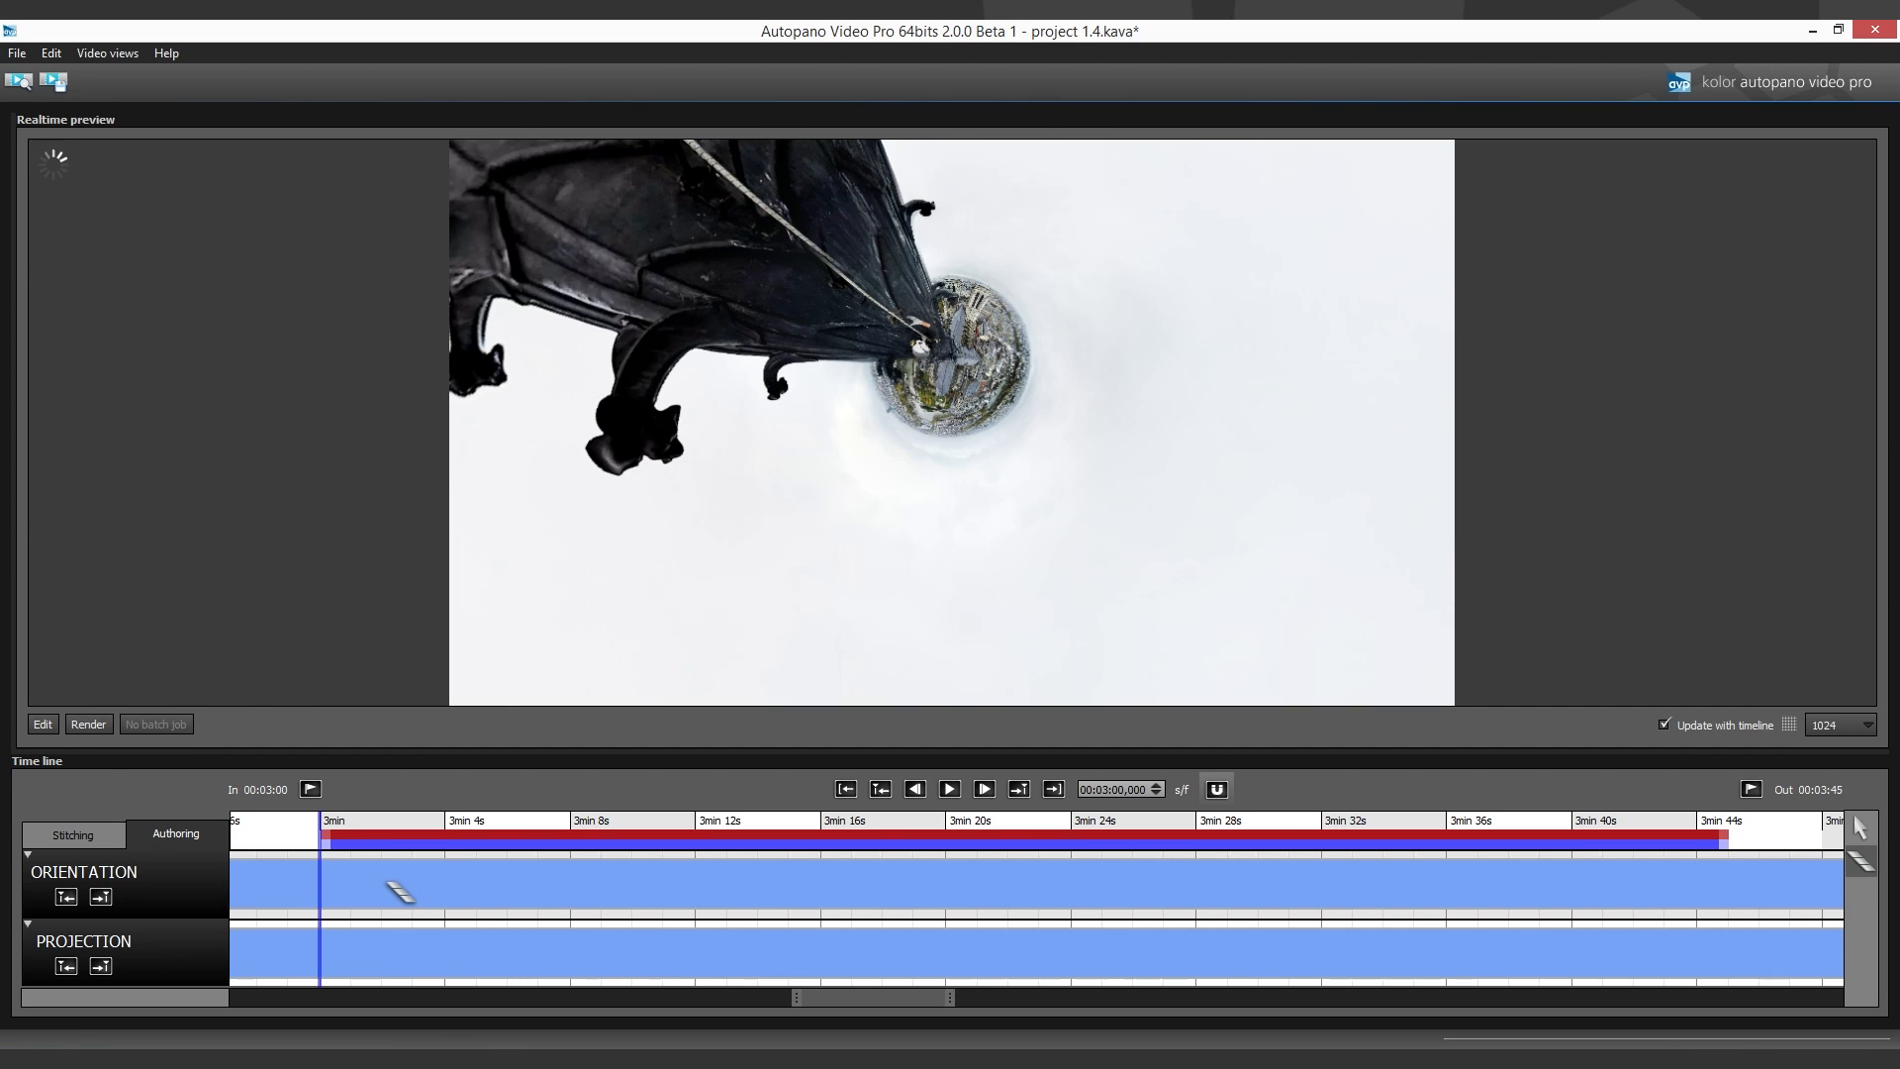
# - Add transitions on the Orientation and Projection tracks running from about 3:01.9 to 3:04
pyautogui.moveTo(394, 892); pyautogui.dragTo(457, 901)
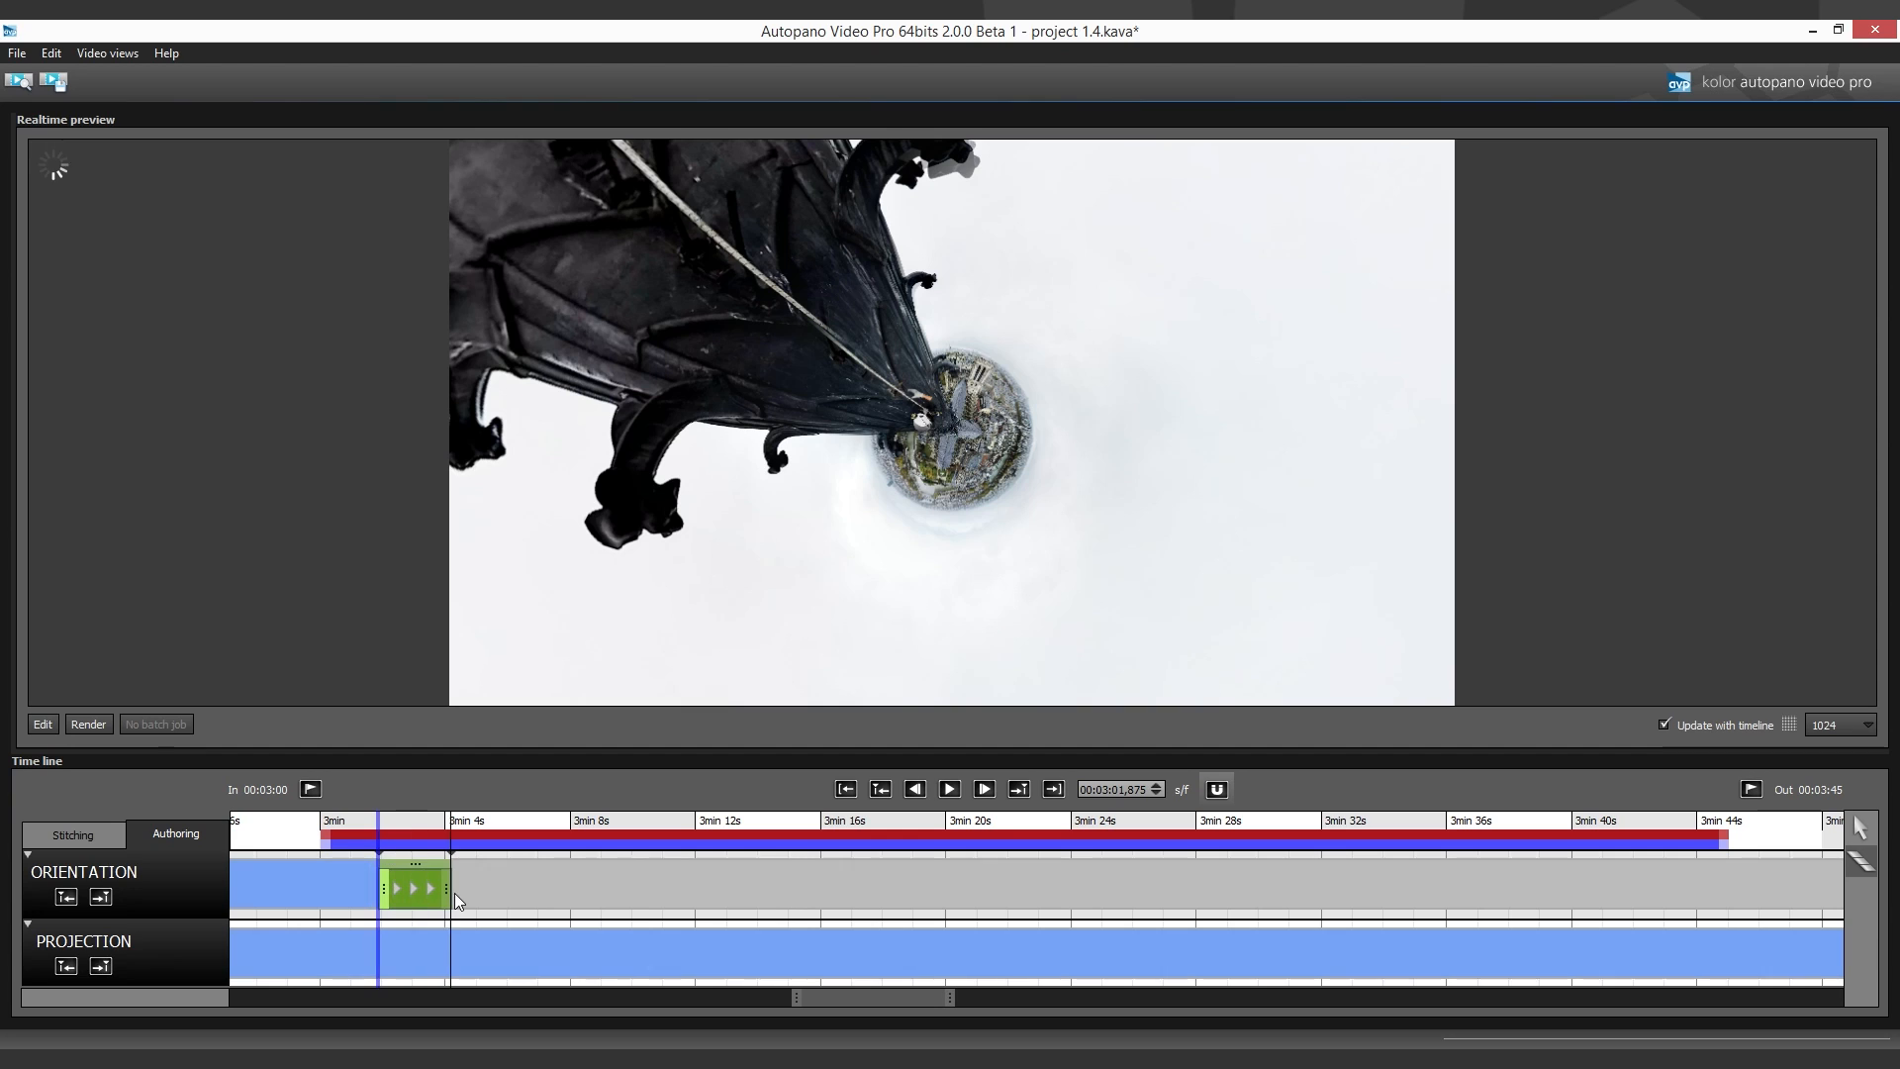
pyautogui.click(403, 957)
pyautogui.moveTo(408, 961)
pyautogui.mouseDown()
pyautogui.moveTo(445, 962)
pyautogui.moveTo(398, 961)
pyautogui.mouseUp()
# - Edit the panorama at 3:04 and set the Little planet projection's squeeze to 0.30
pyautogui.click(448, 858)
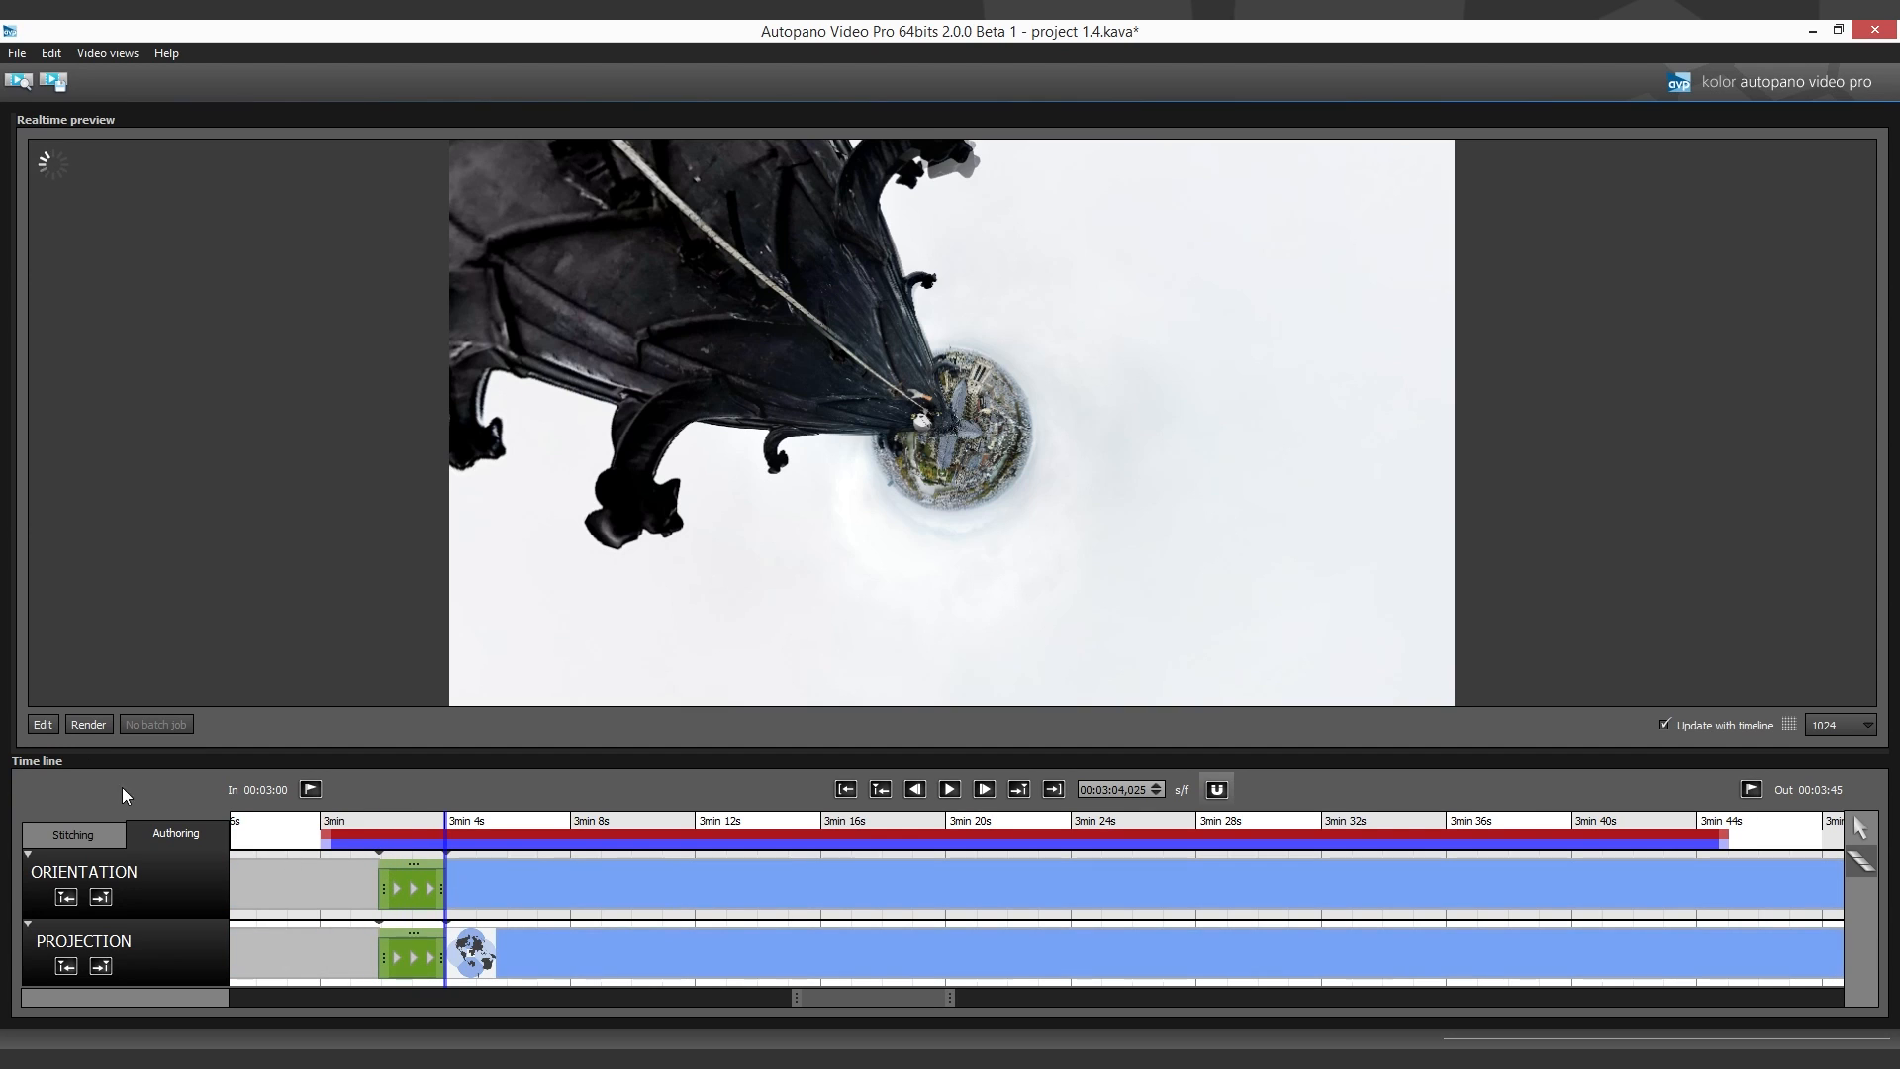
pyautogui.click(42, 724)
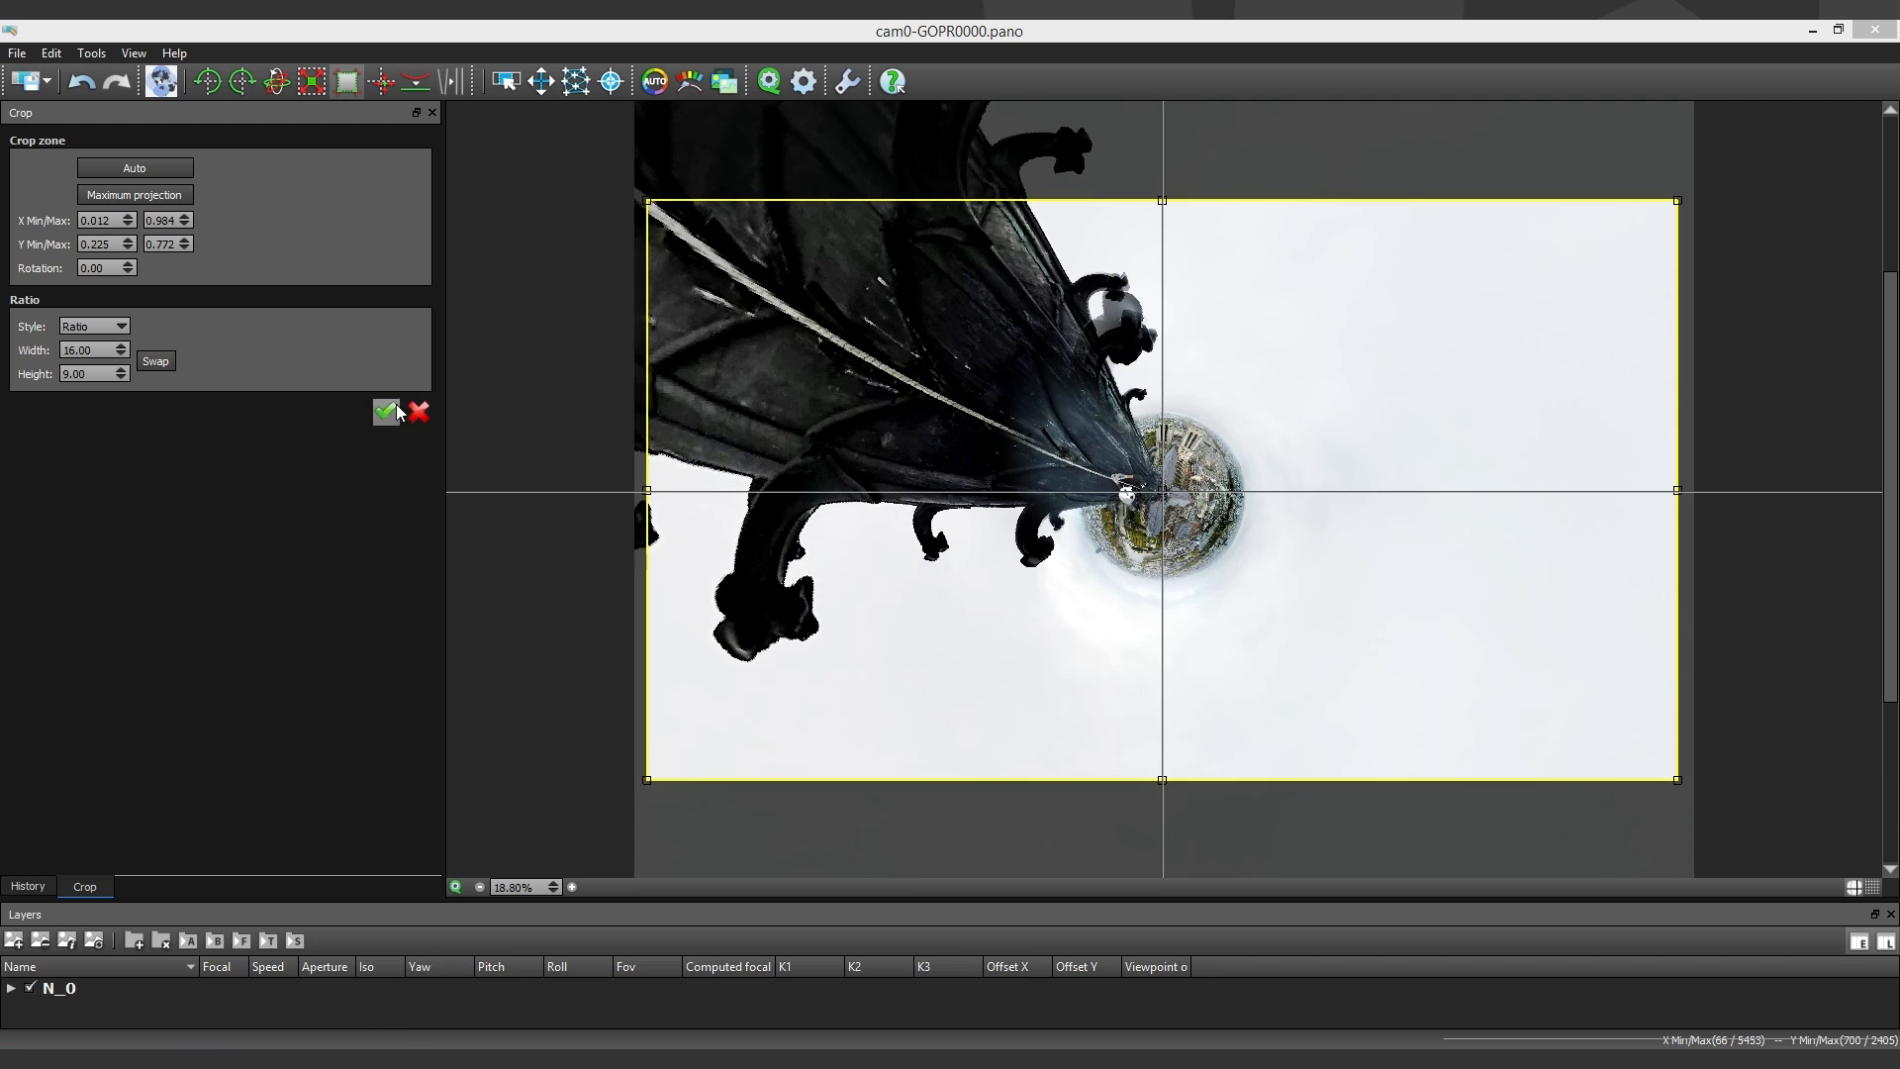
pyautogui.click(397, 407)
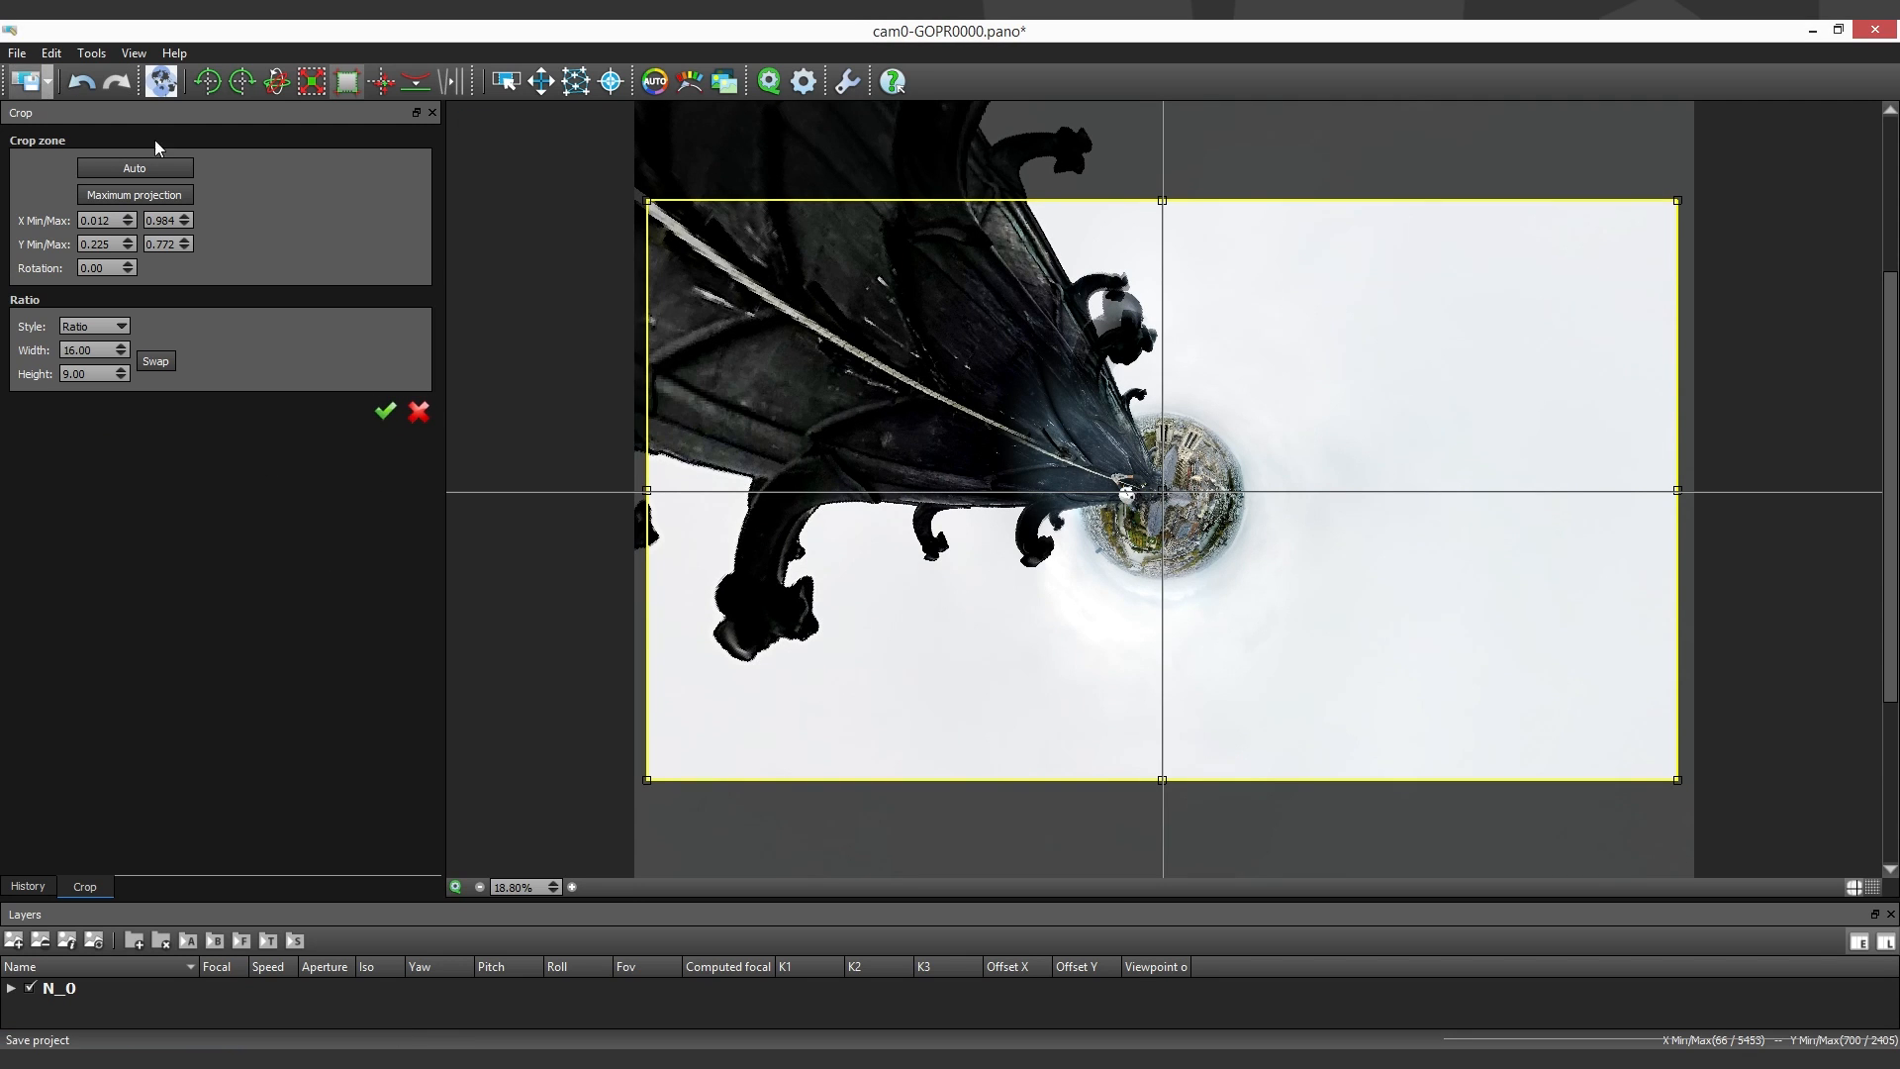
pyautogui.click(161, 81)
pyautogui.moveTo(140, 445); pyautogui.dragTo(241, 478)
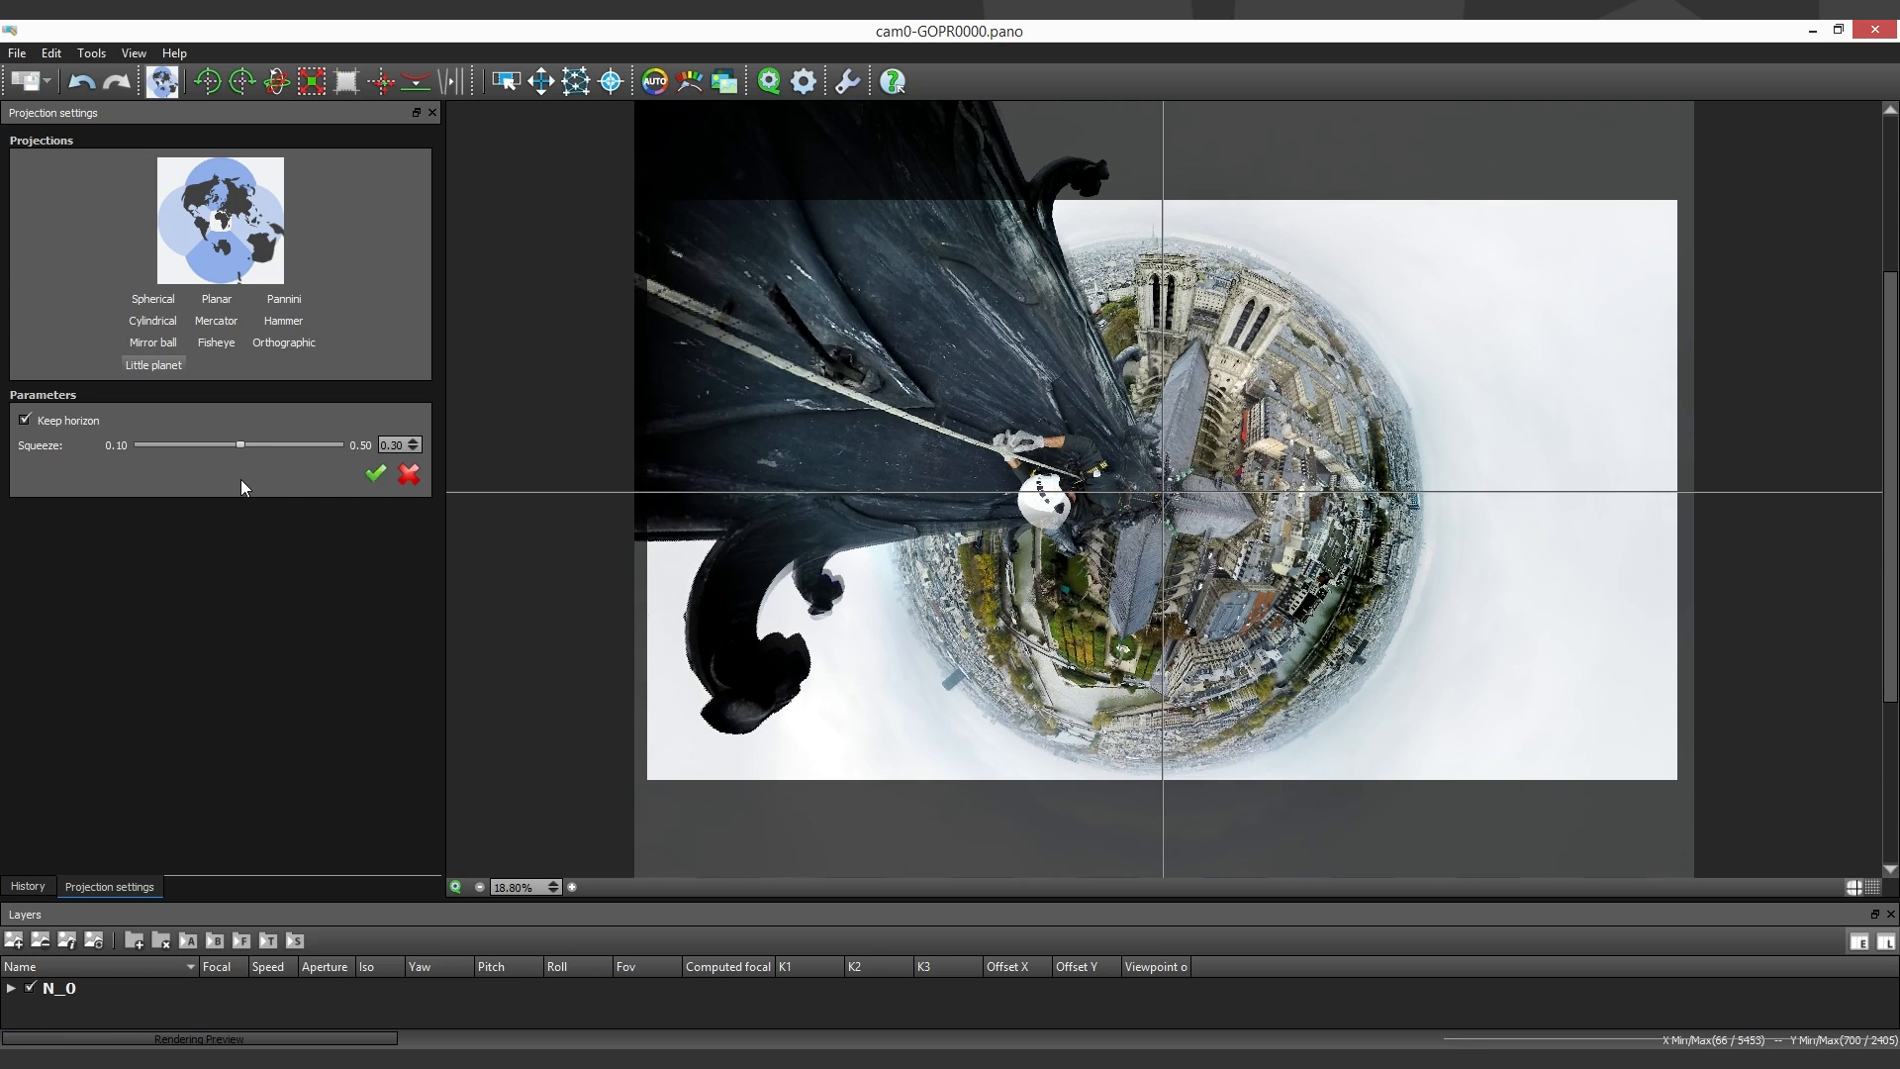
# - Adjust the 16:9 crop zone around the enlarged little planet and apply it
pyautogui.click(347, 81)
pyautogui.click(978, 641)
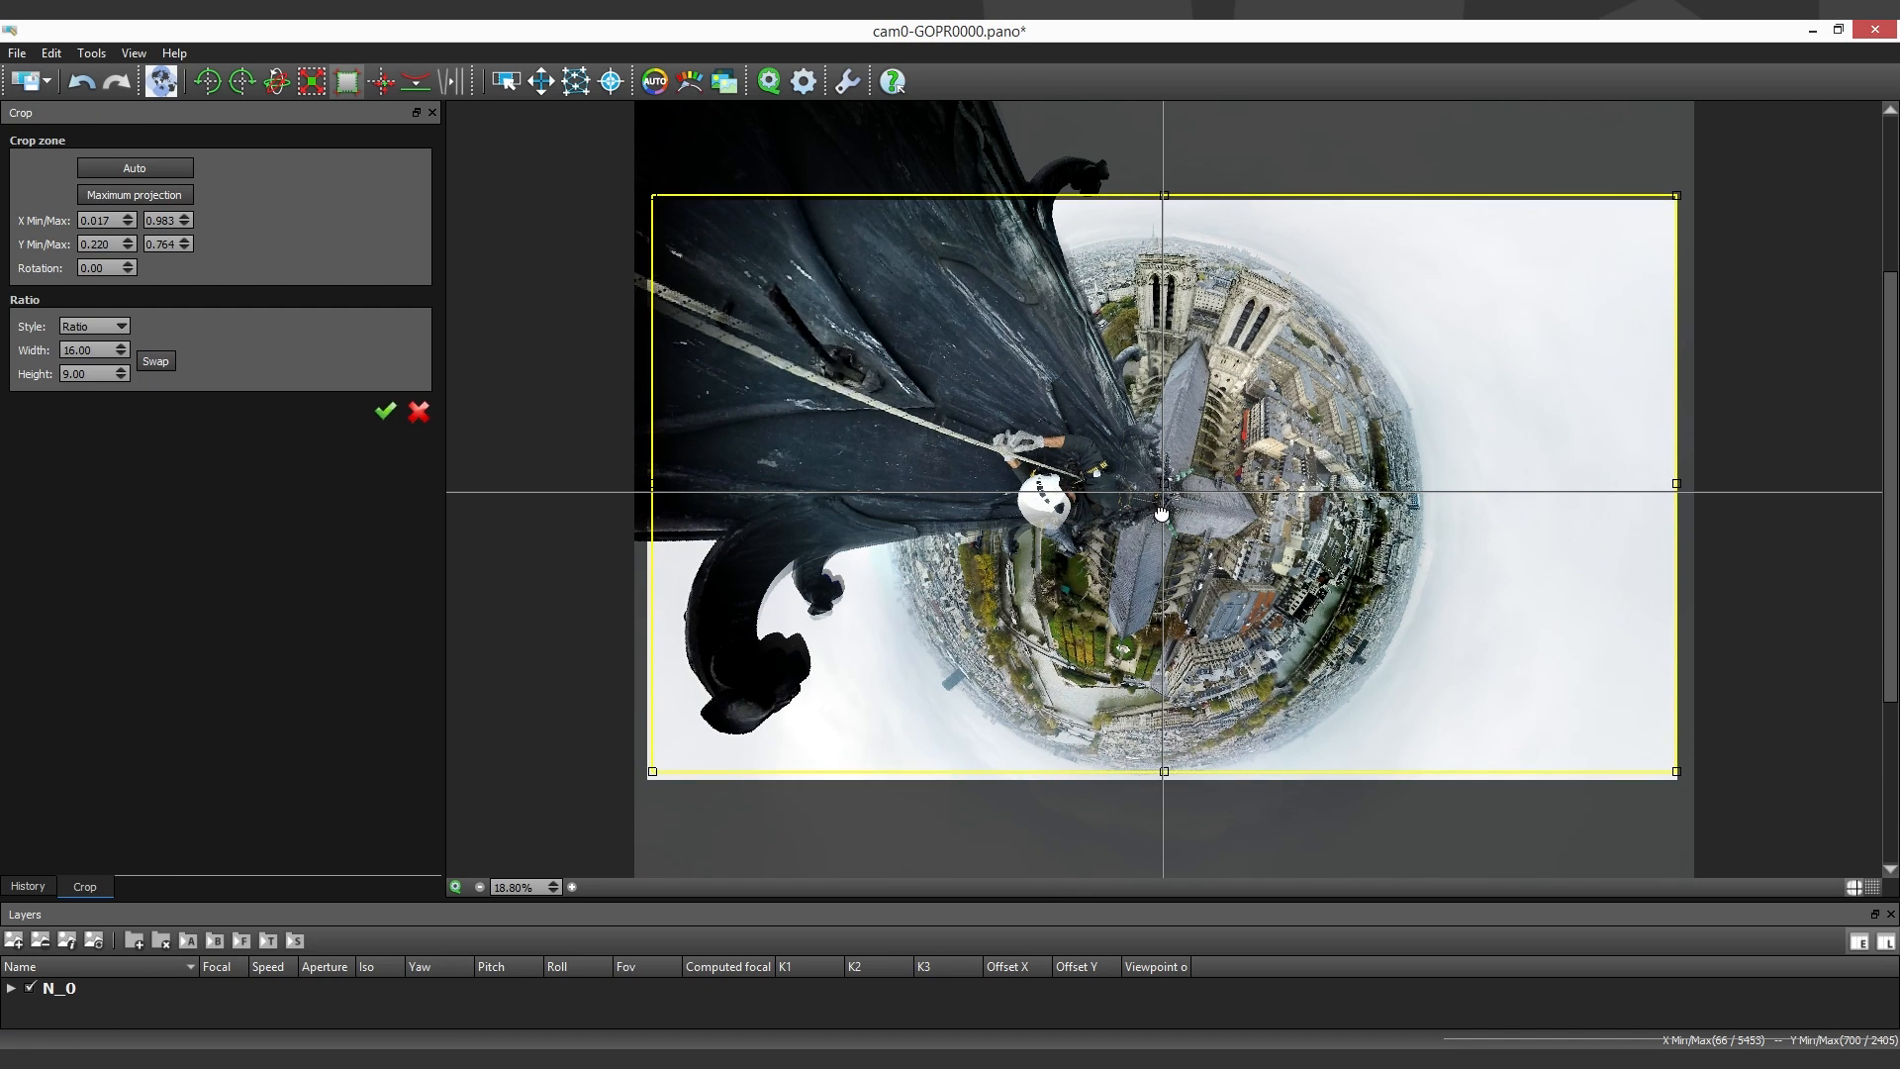
pyautogui.moveTo(1161, 513); pyautogui.dragTo(1159, 531)
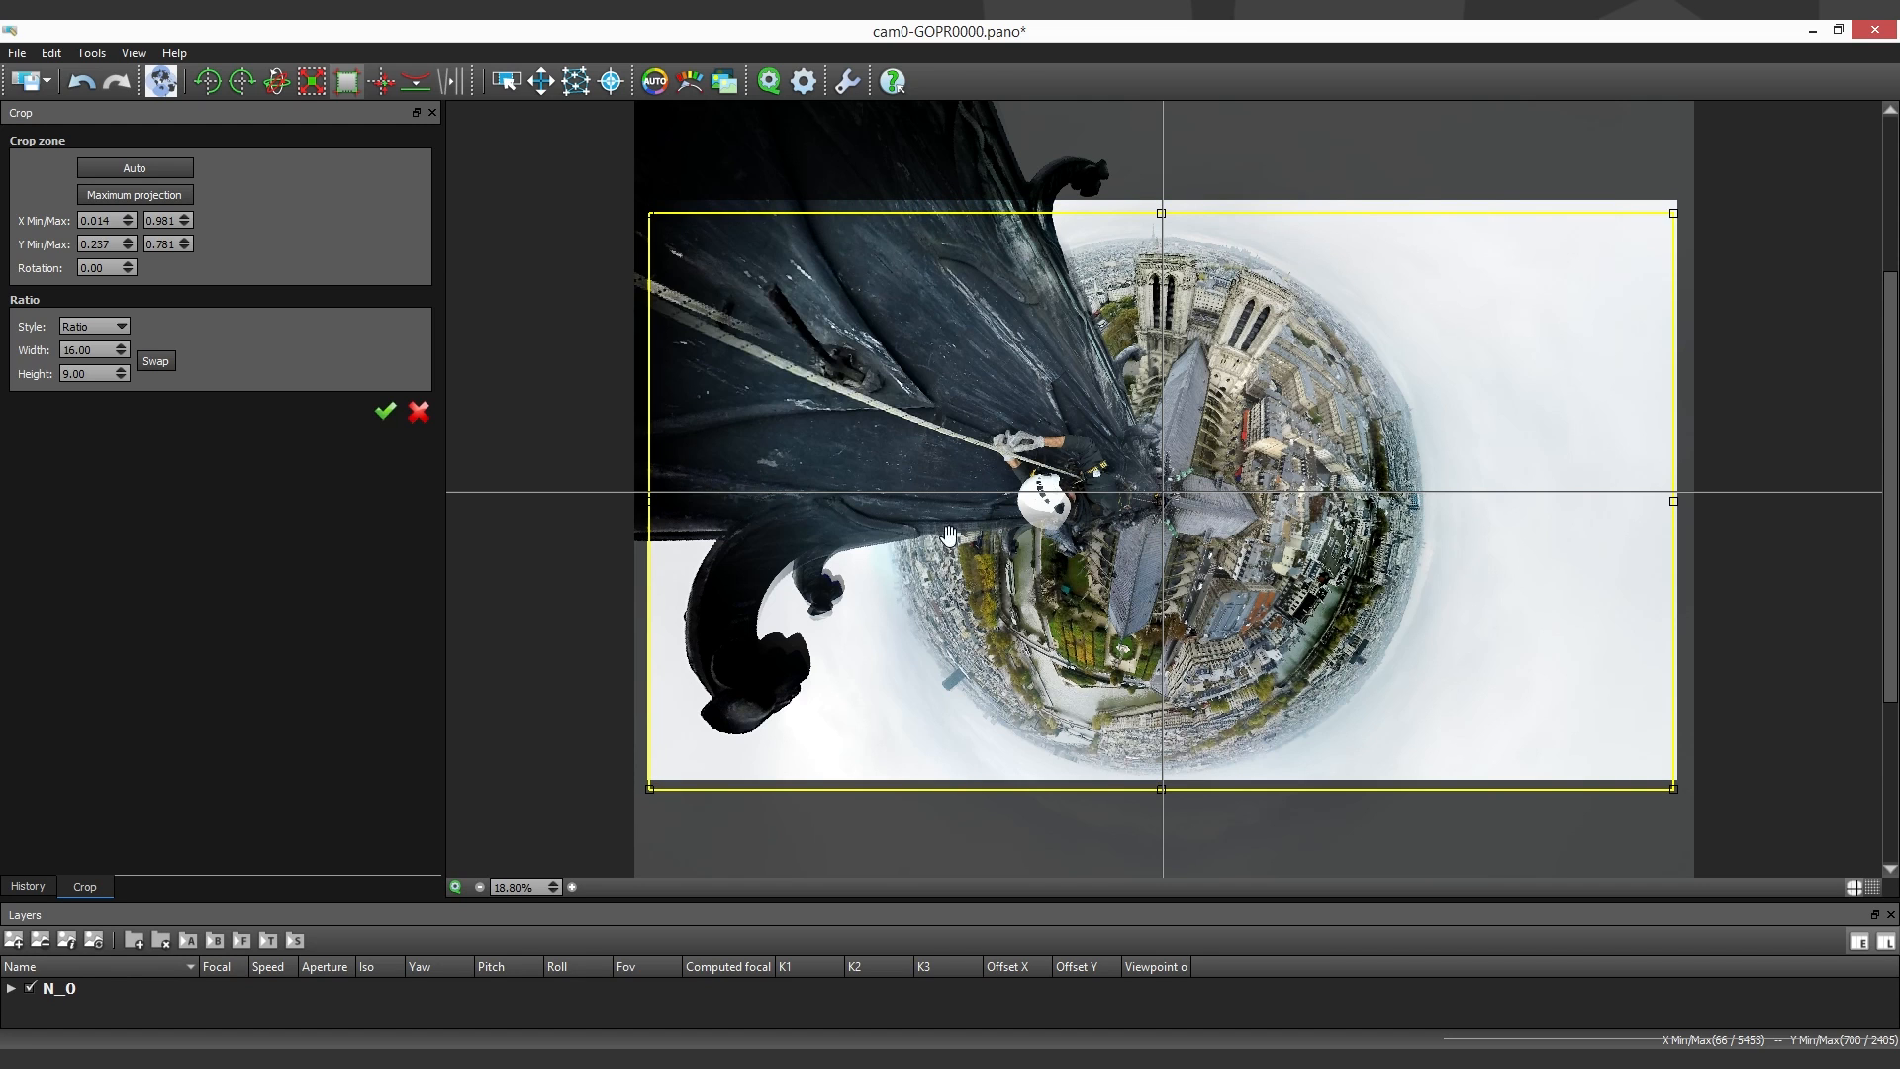
pyautogui.click(387, 413)
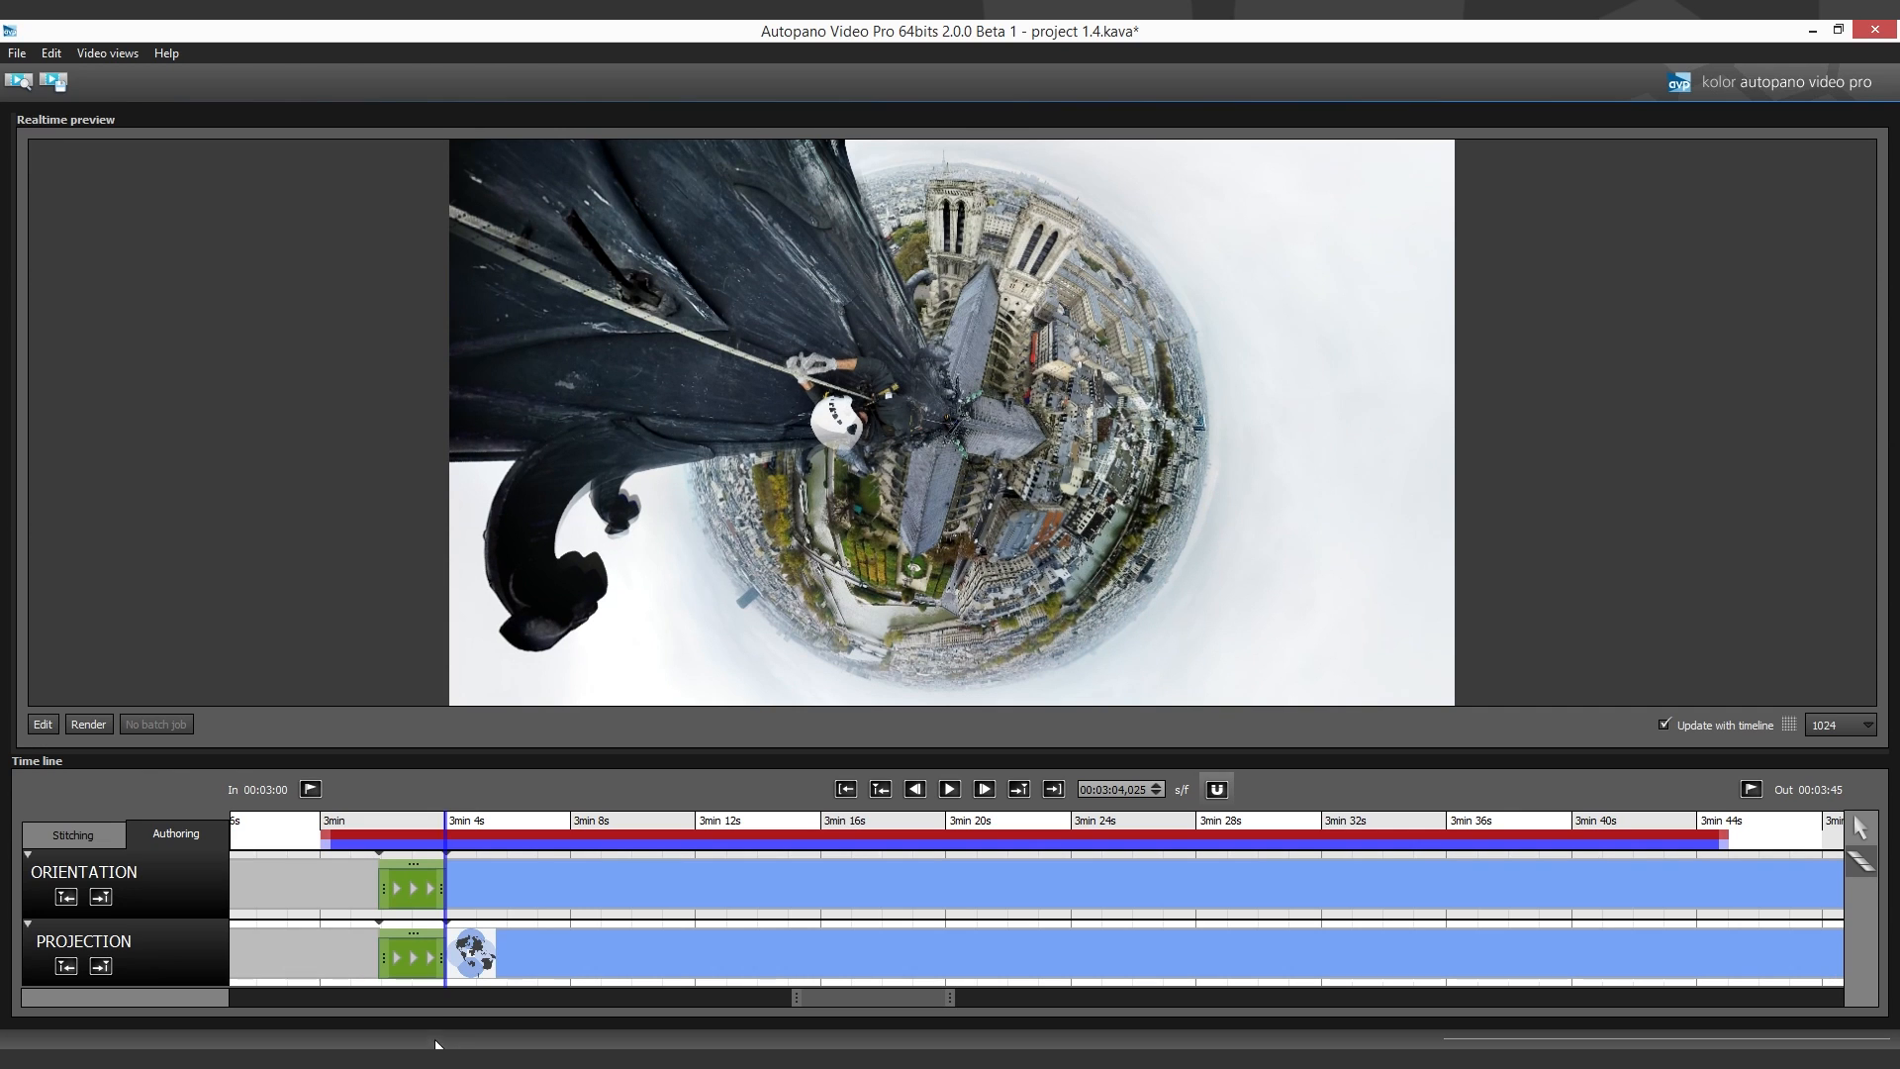
# - Add a short Orientation transition from 3:04 to about 3:04.8, then rotate the panorama 90° right three times and move it so the spire points down
pyautogui.click(484, 898)
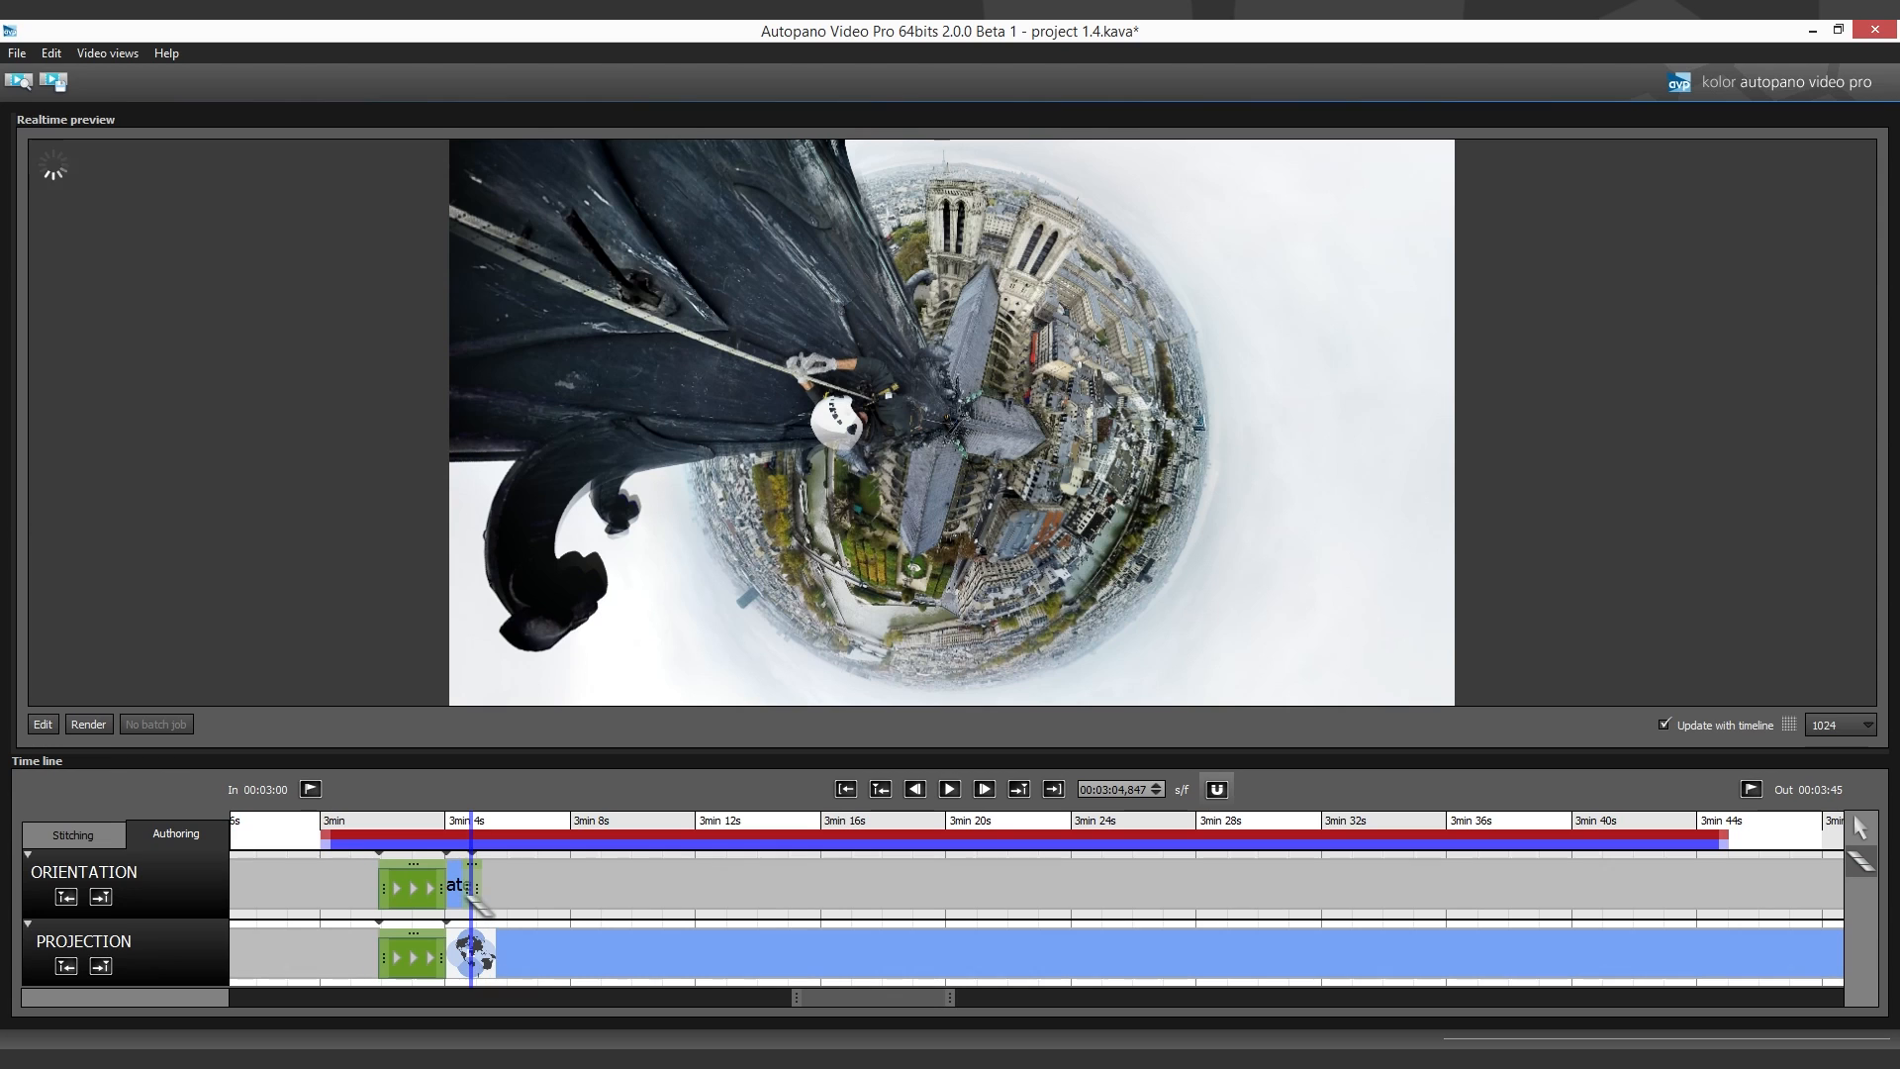
pyautogui.moveTo(452, 895); pyautogui.dragTo(444, 892)
pyautogui.click(44, 725)
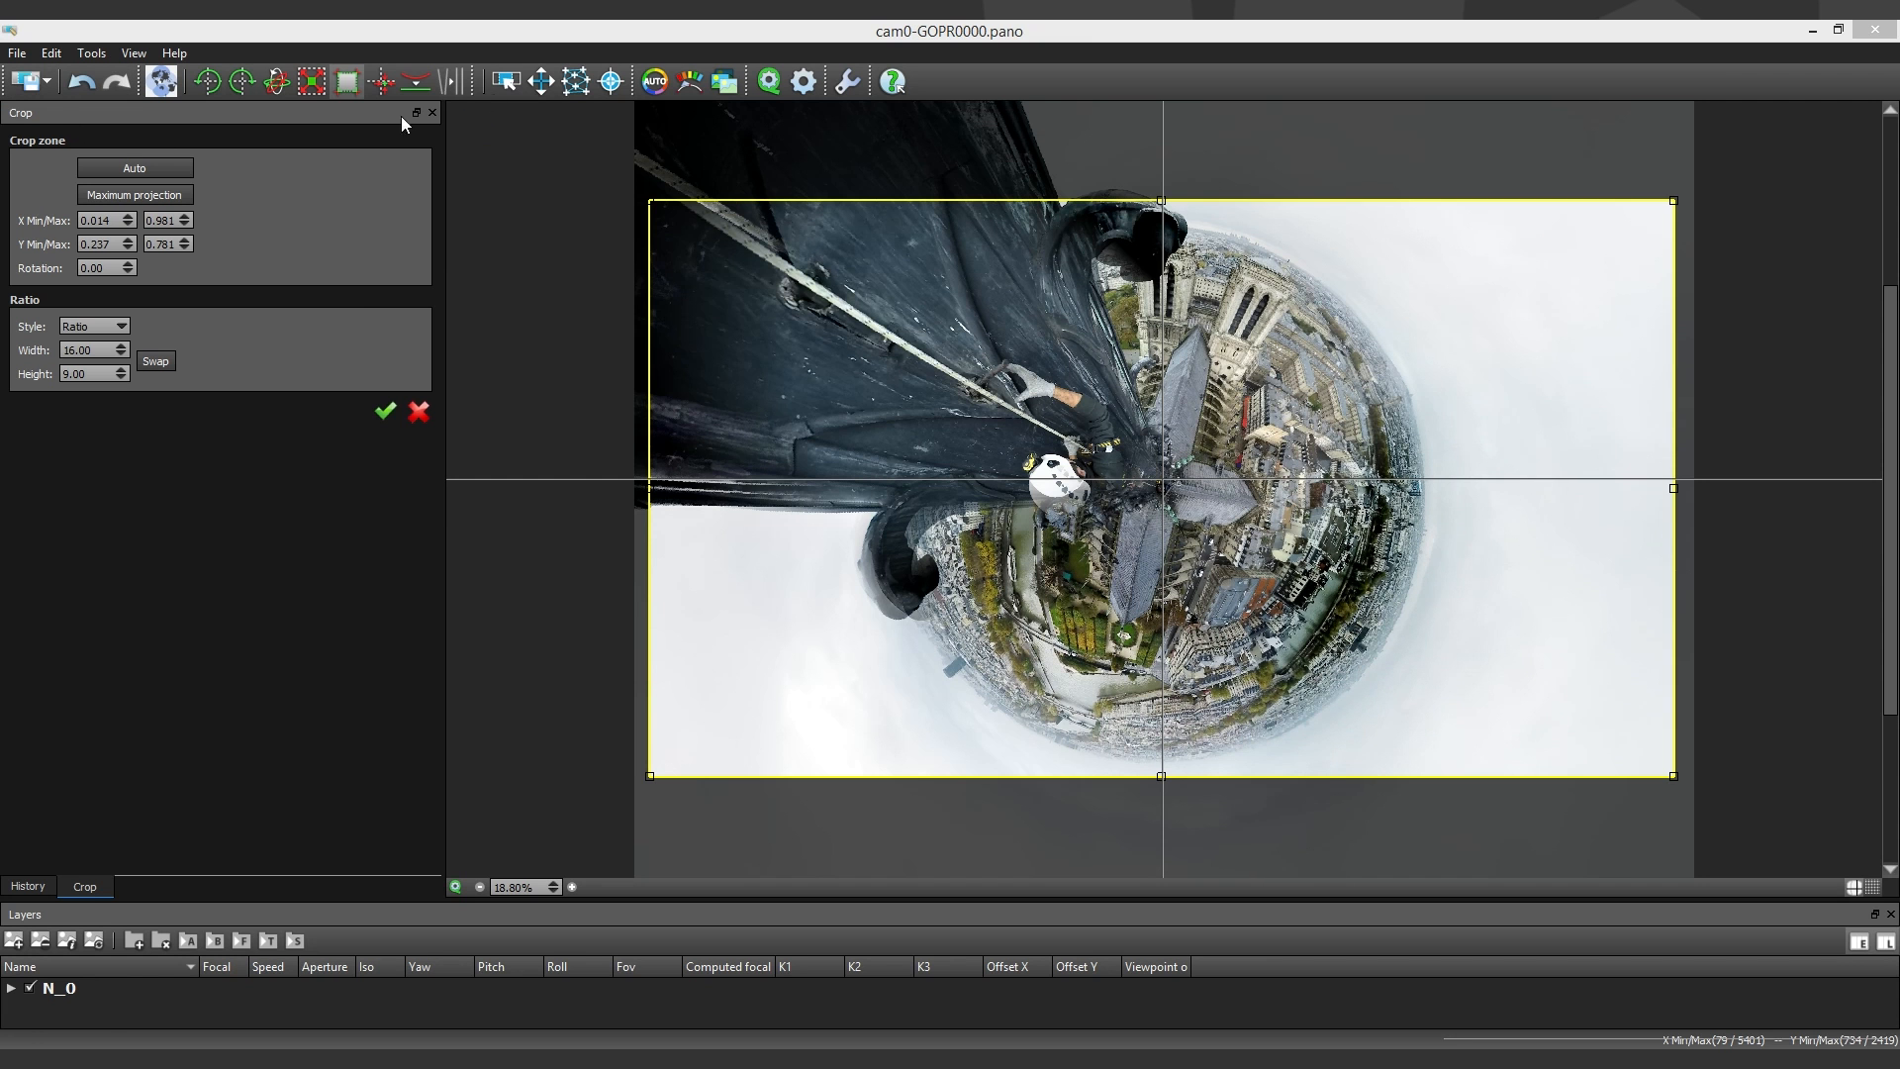
pyautogui.click(541, 82)
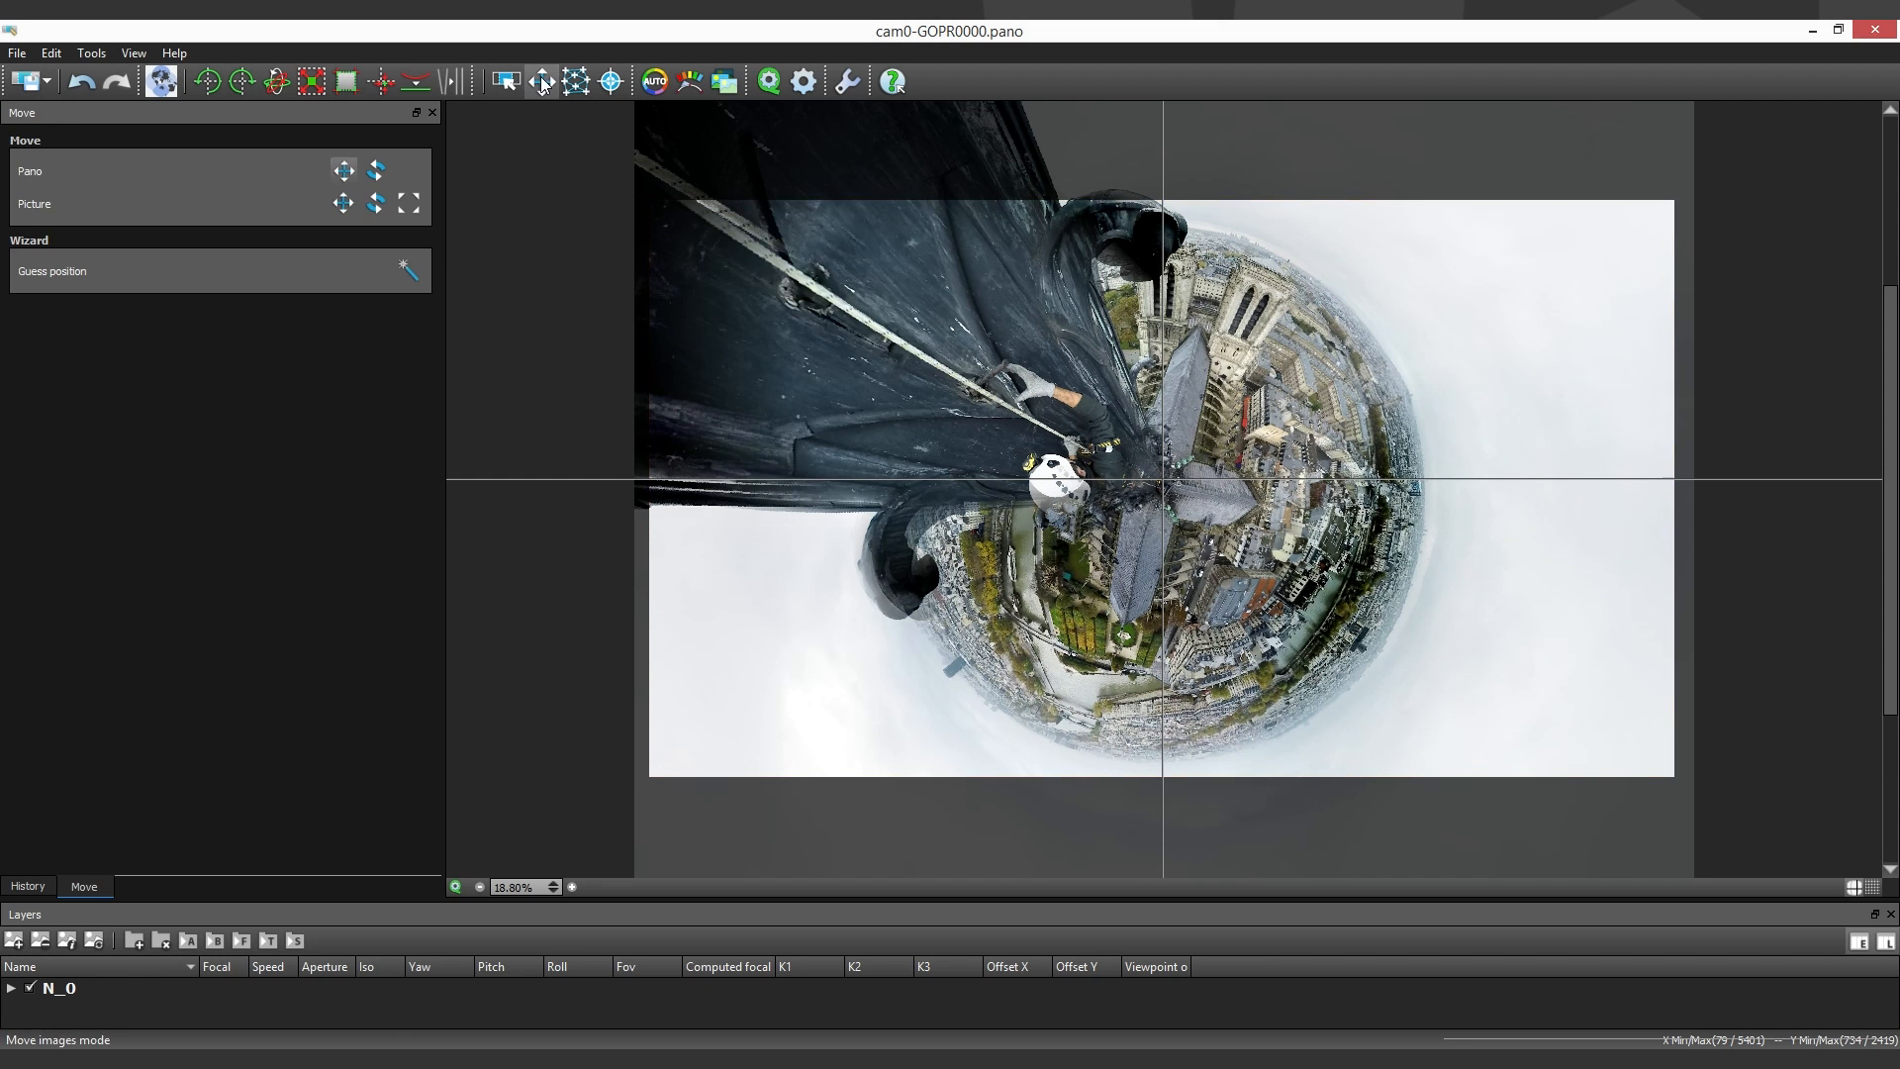
pyautogui.doubleClick(246, 86)
pyautogui.click(247, 86)
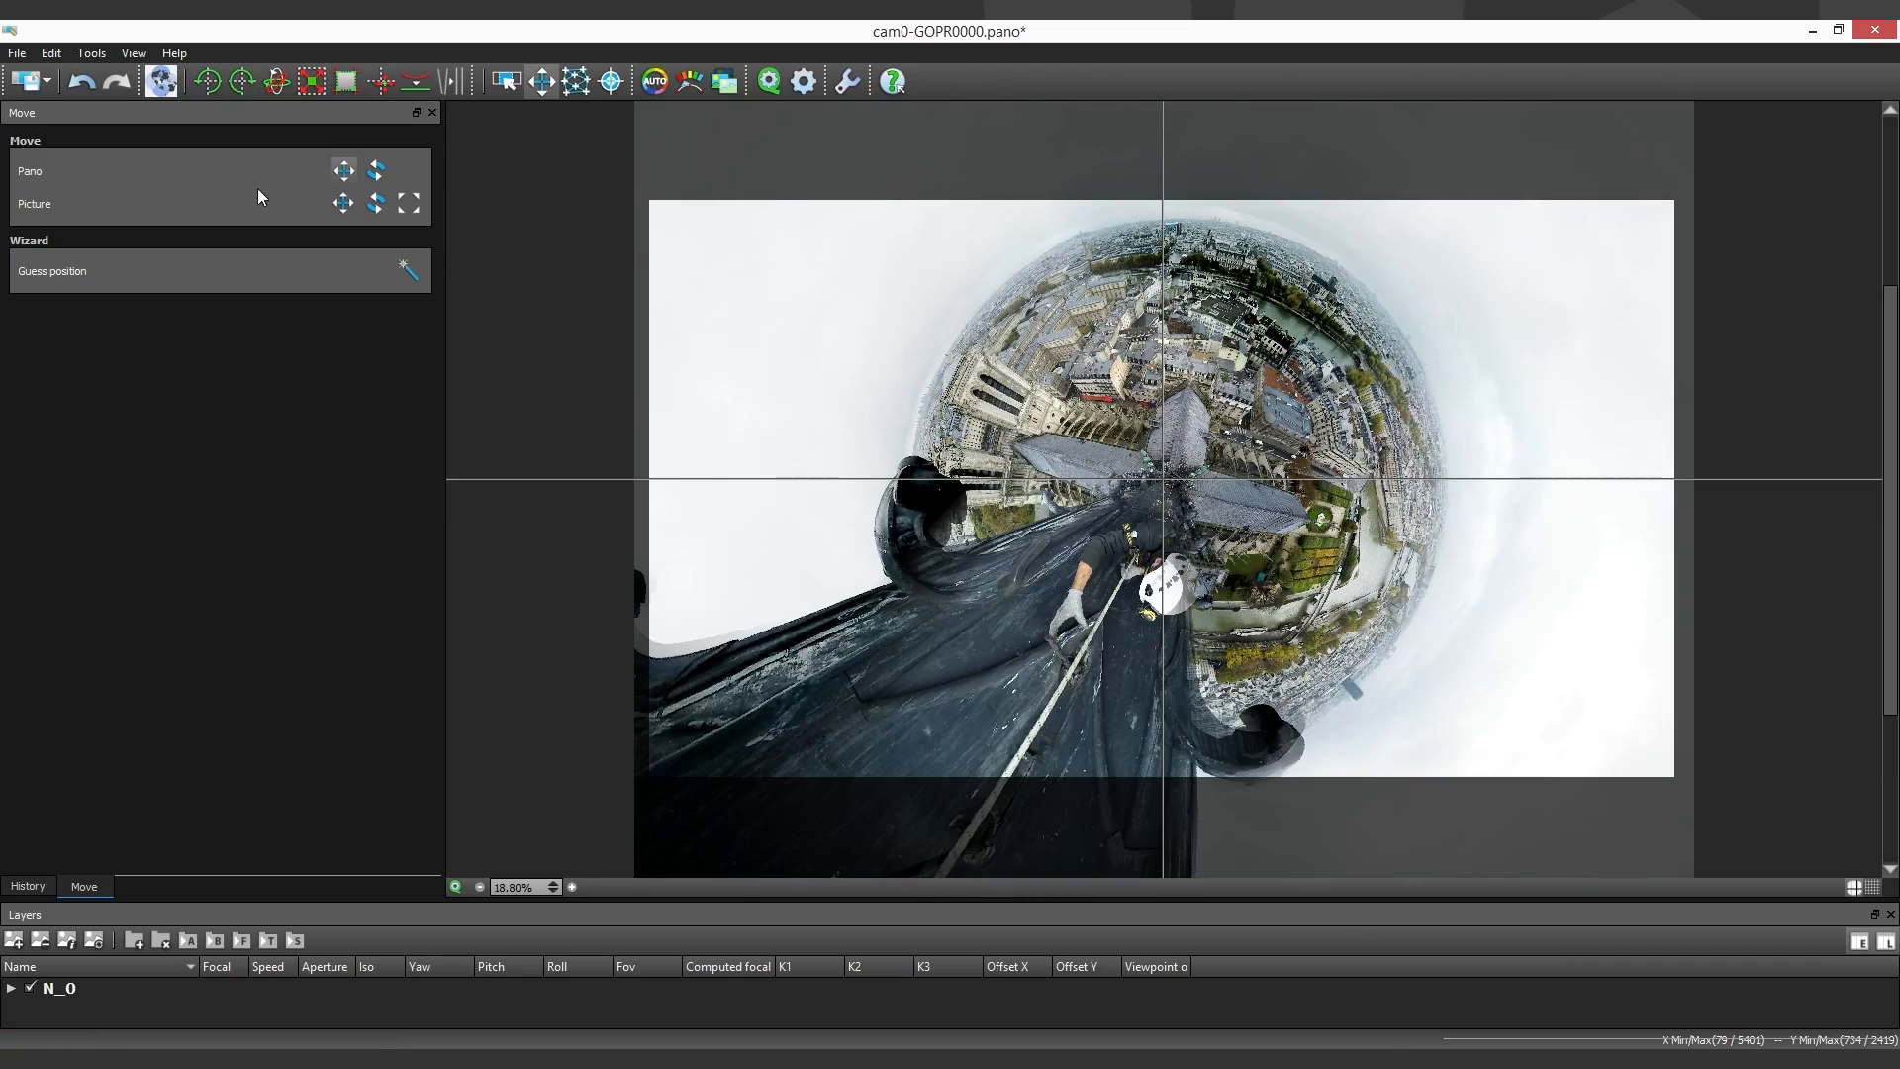
pyautogui.moveTo(988, 522); pyautogui.dragTo(1137, 516)
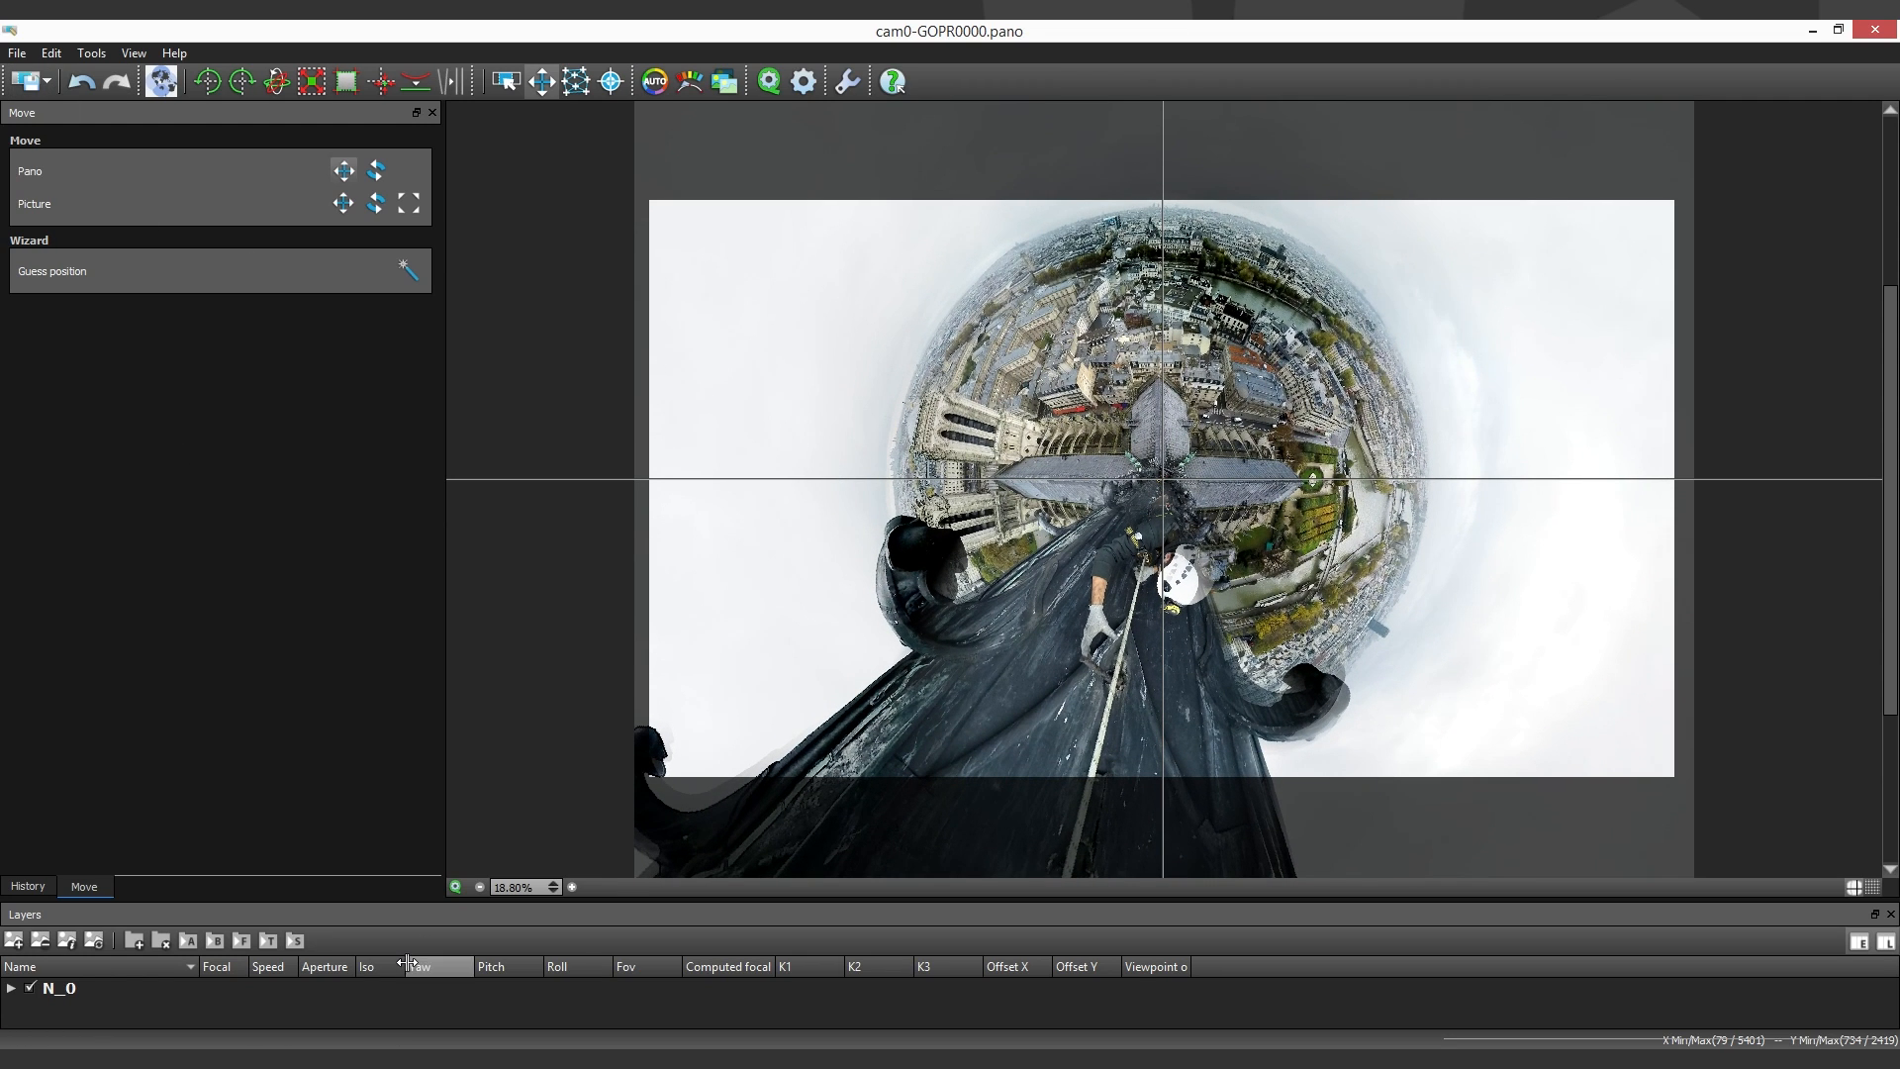
pyautogui.moveTo(446, 1054)
pyautogui.click(431, 1013)
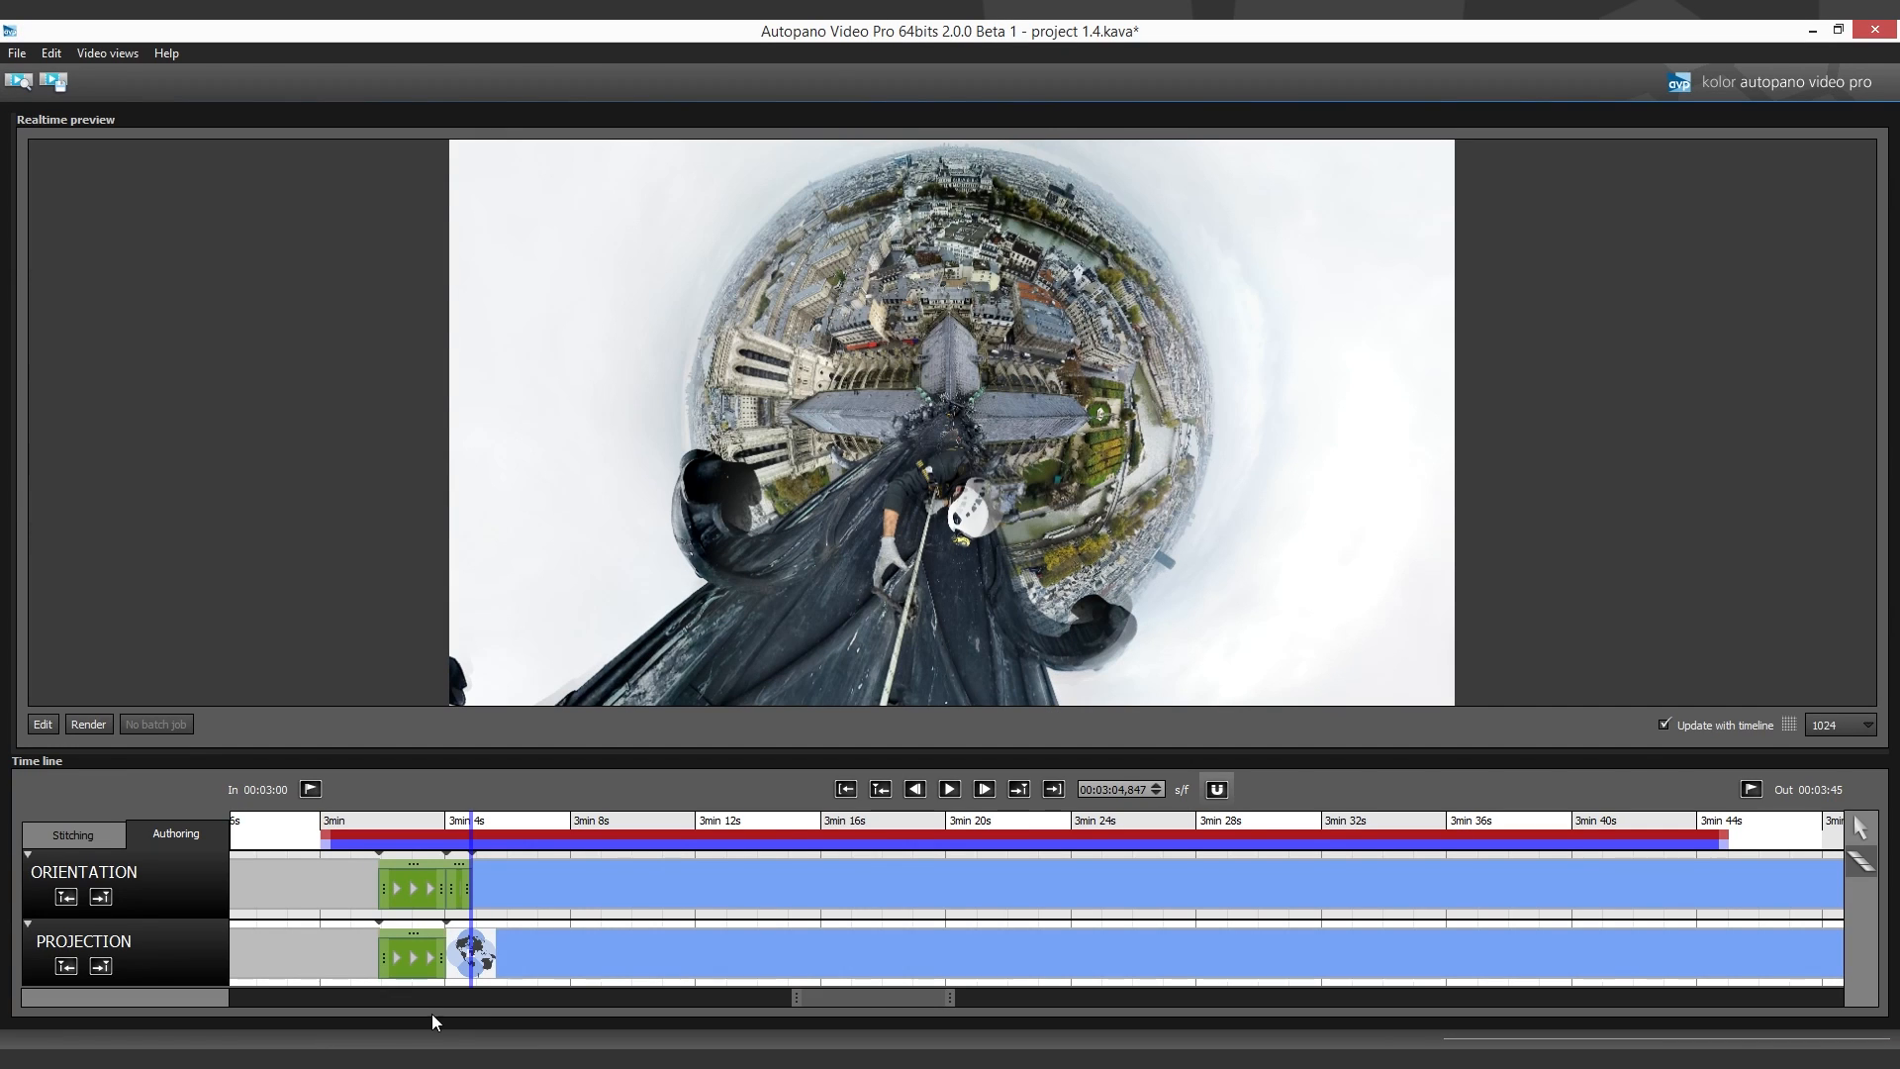
# - Add matching Orientation and Projection transitions running from about 3:04.8 to 3:06.9
pyautogui.click(508, 891)
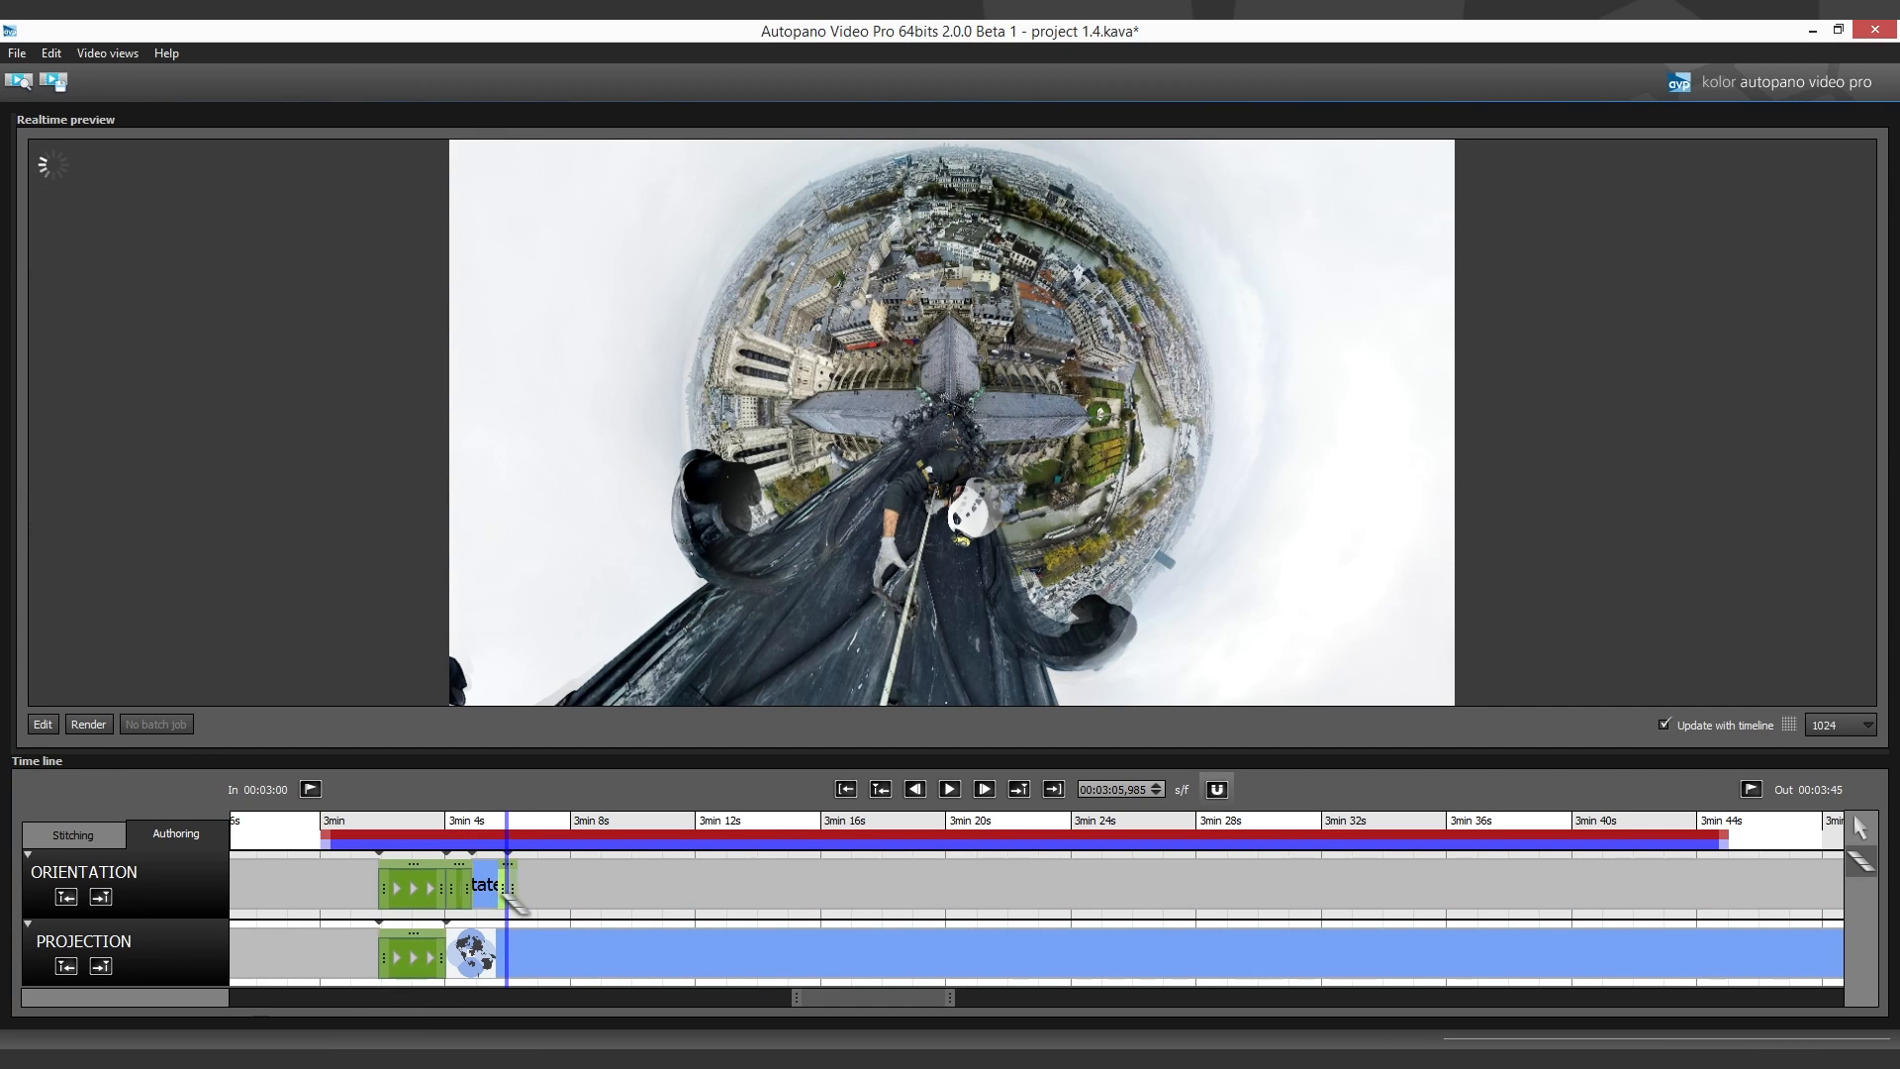
pyautogui.click(492, 958)
pyautogui.moveTo(491, 962)
pyautogui.mouseDown()
pyautogui.moveTo(472, 963)
pyautogui.moveTo(515, 975)
pyautogui.mouseUp()
pyautogui.moveTo(508, 888); pyautogui.dragTo(531, 896)
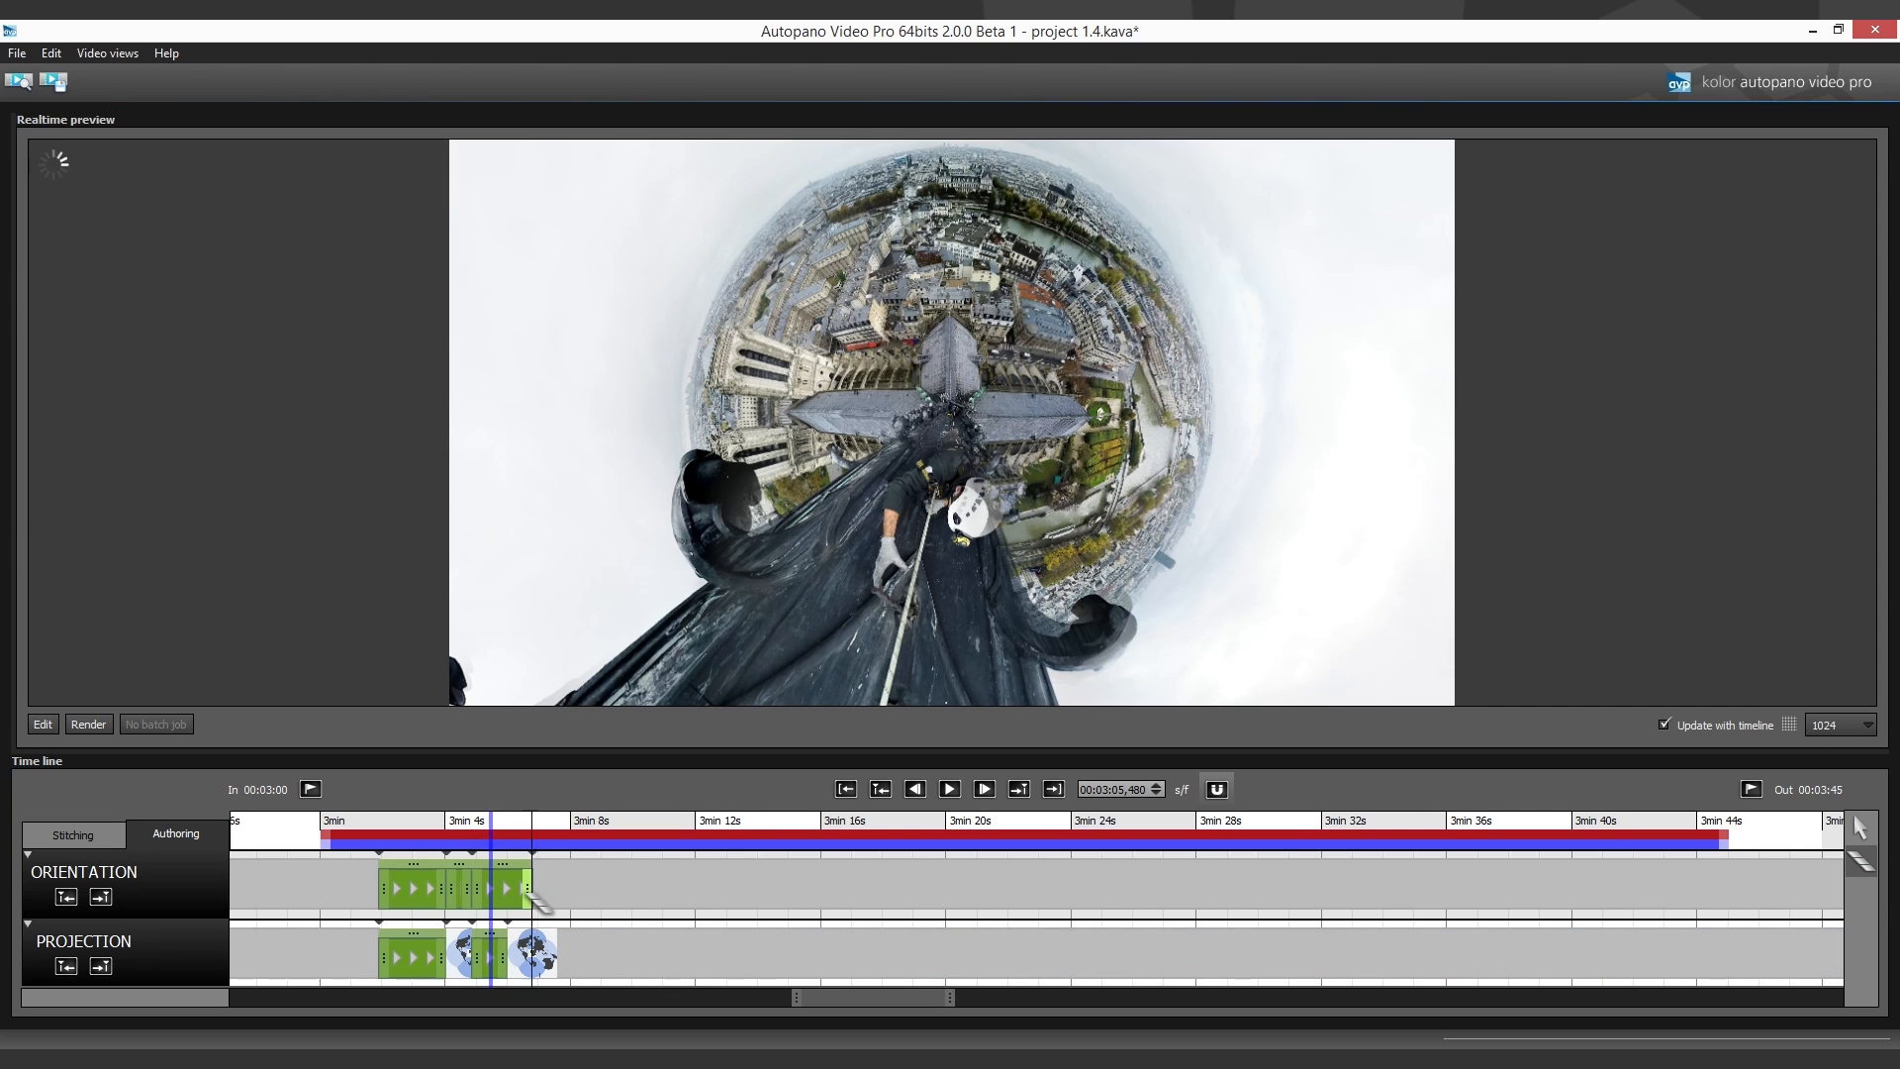
pyautogui.moveTo(516, 966); pyautogui.dragTo(544, 972)
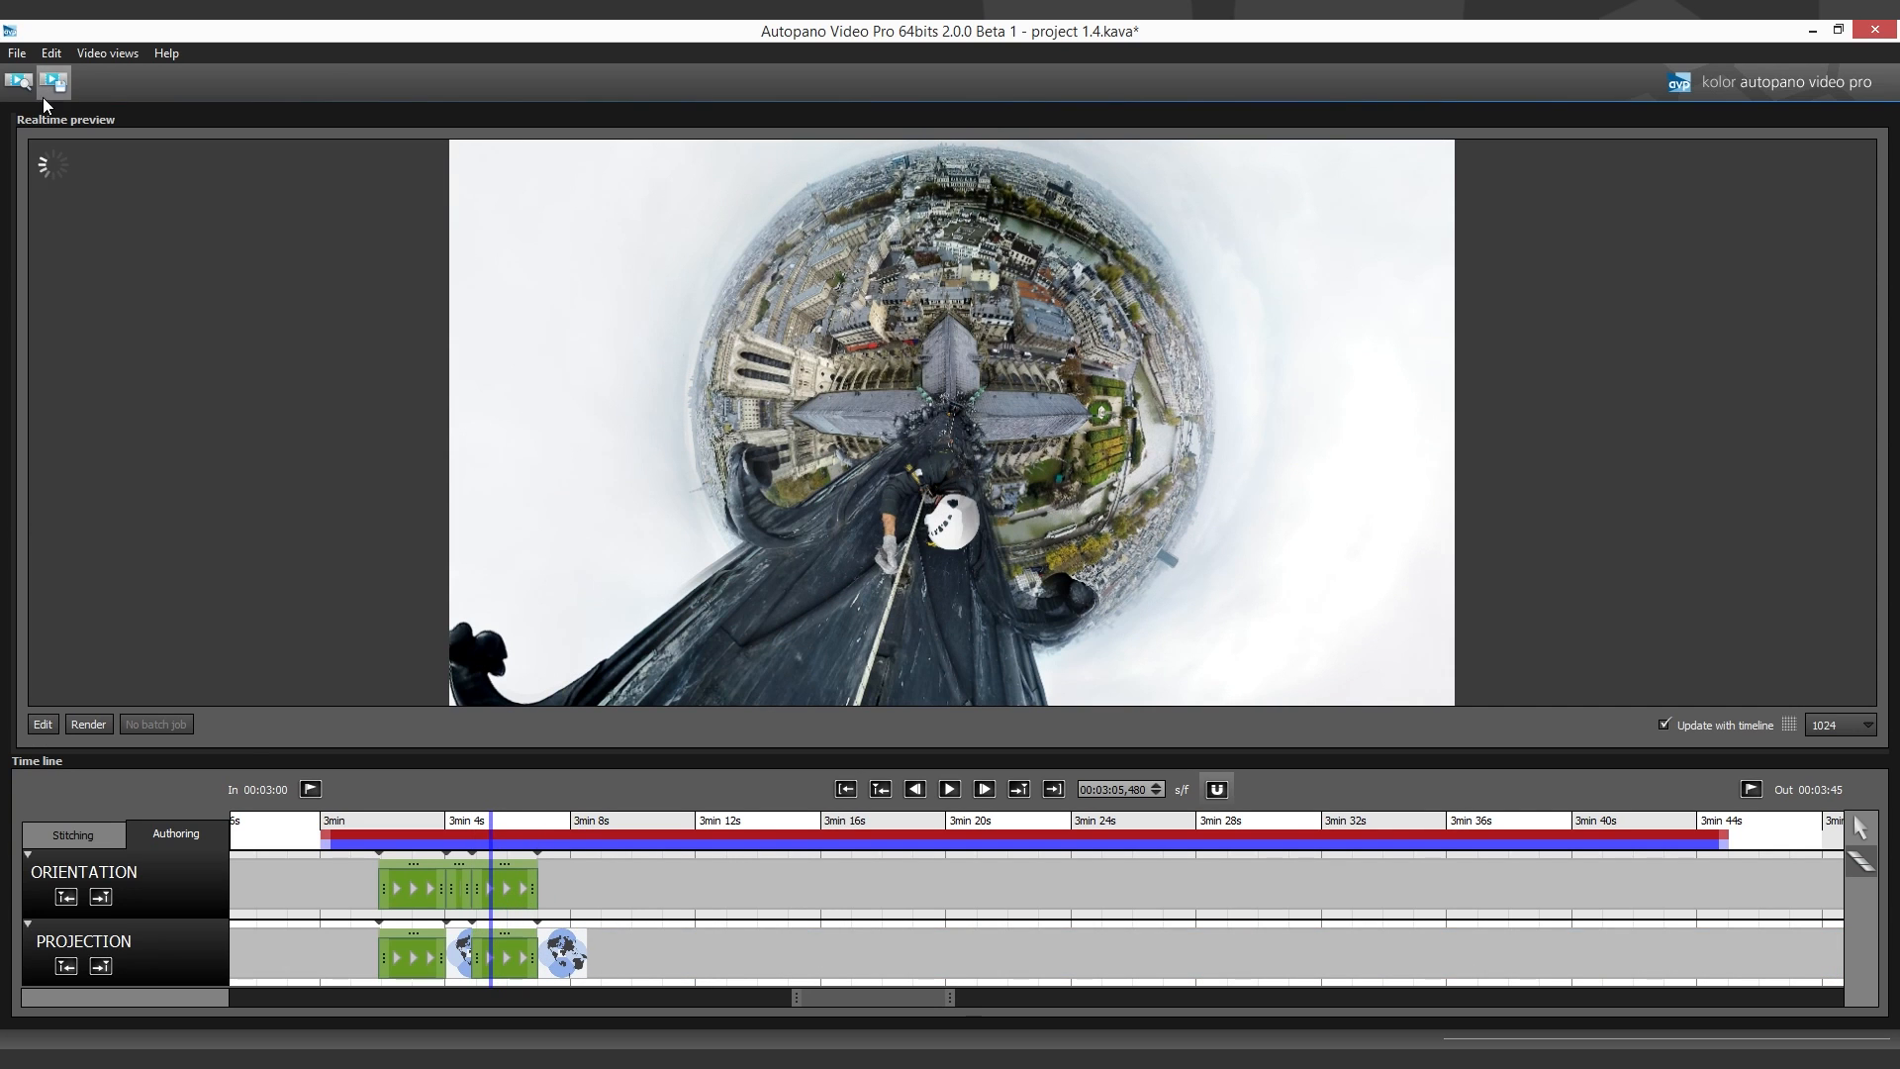
# - Play the animation from 3:00 through the new transitions and pause it at about 3:07
pyautogui.click(324, 903)
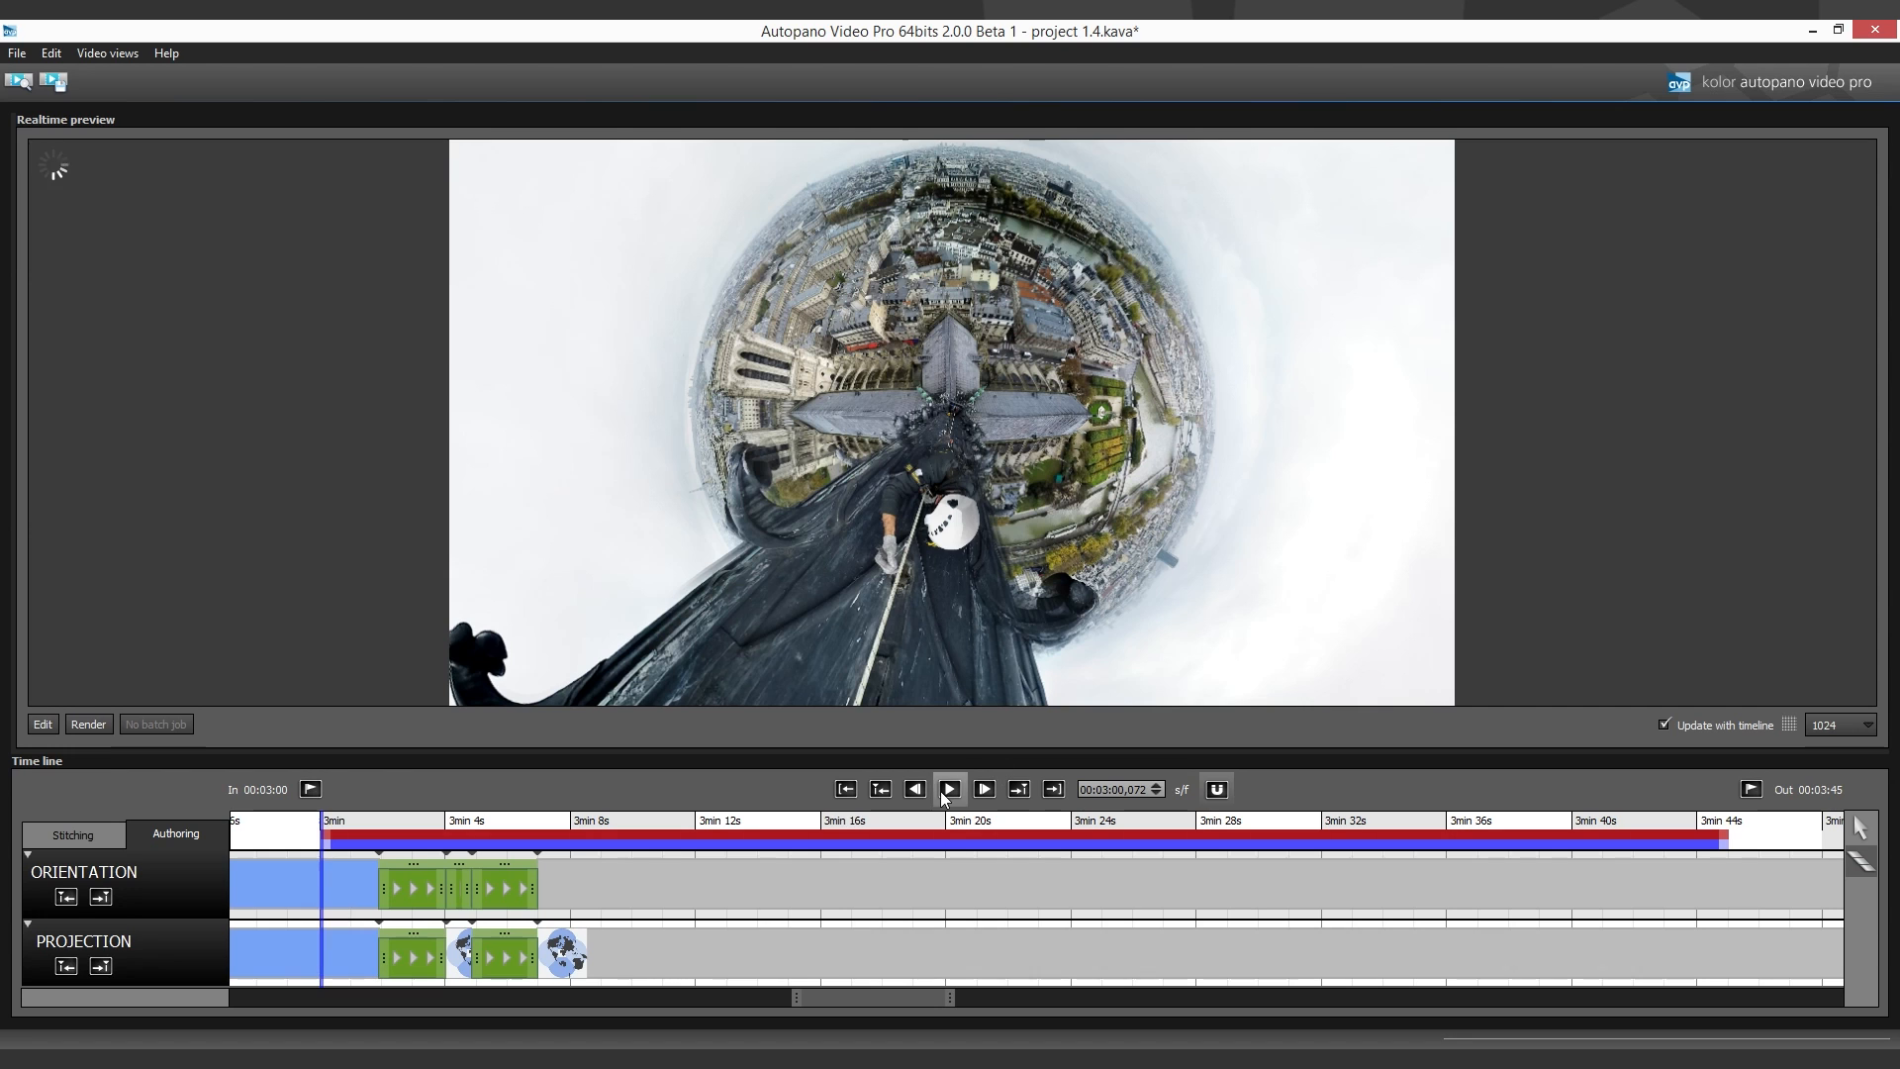
pyautogui.click(942, 790)
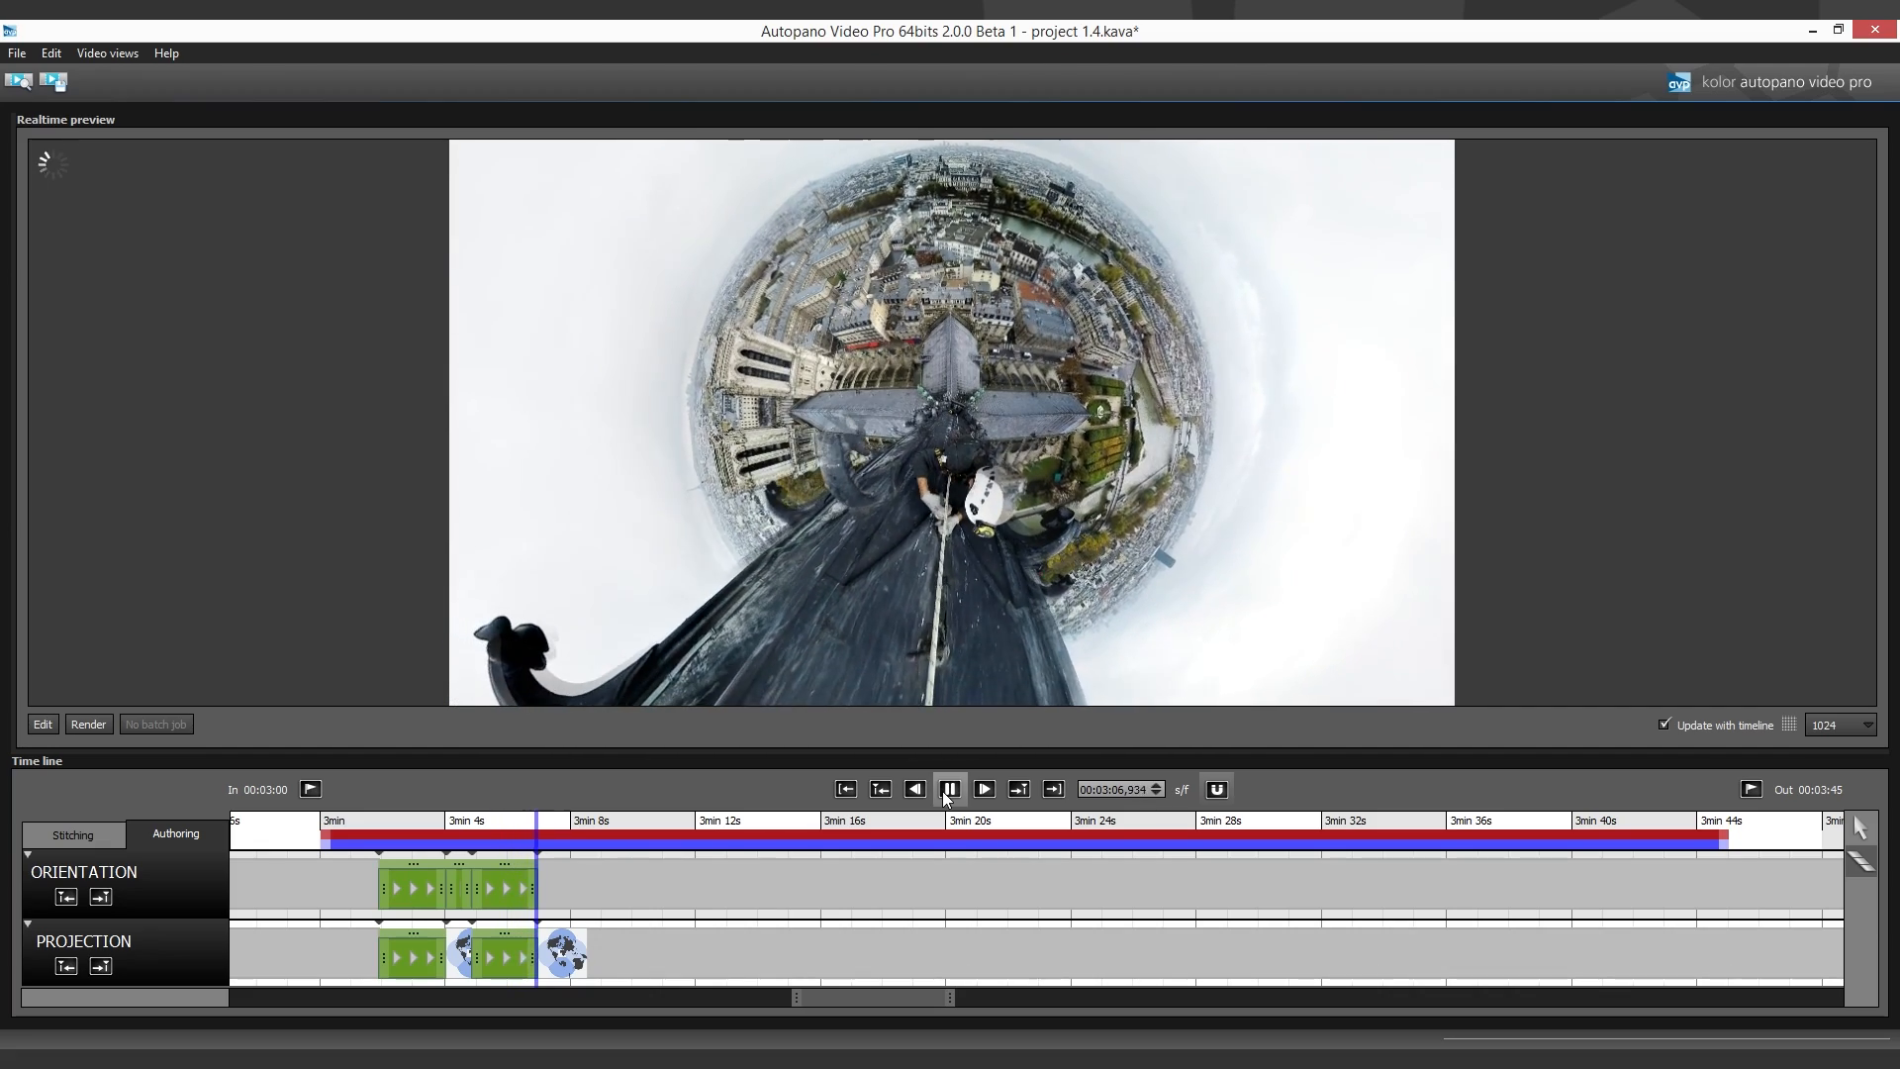
pyautogui.click(949, 788)
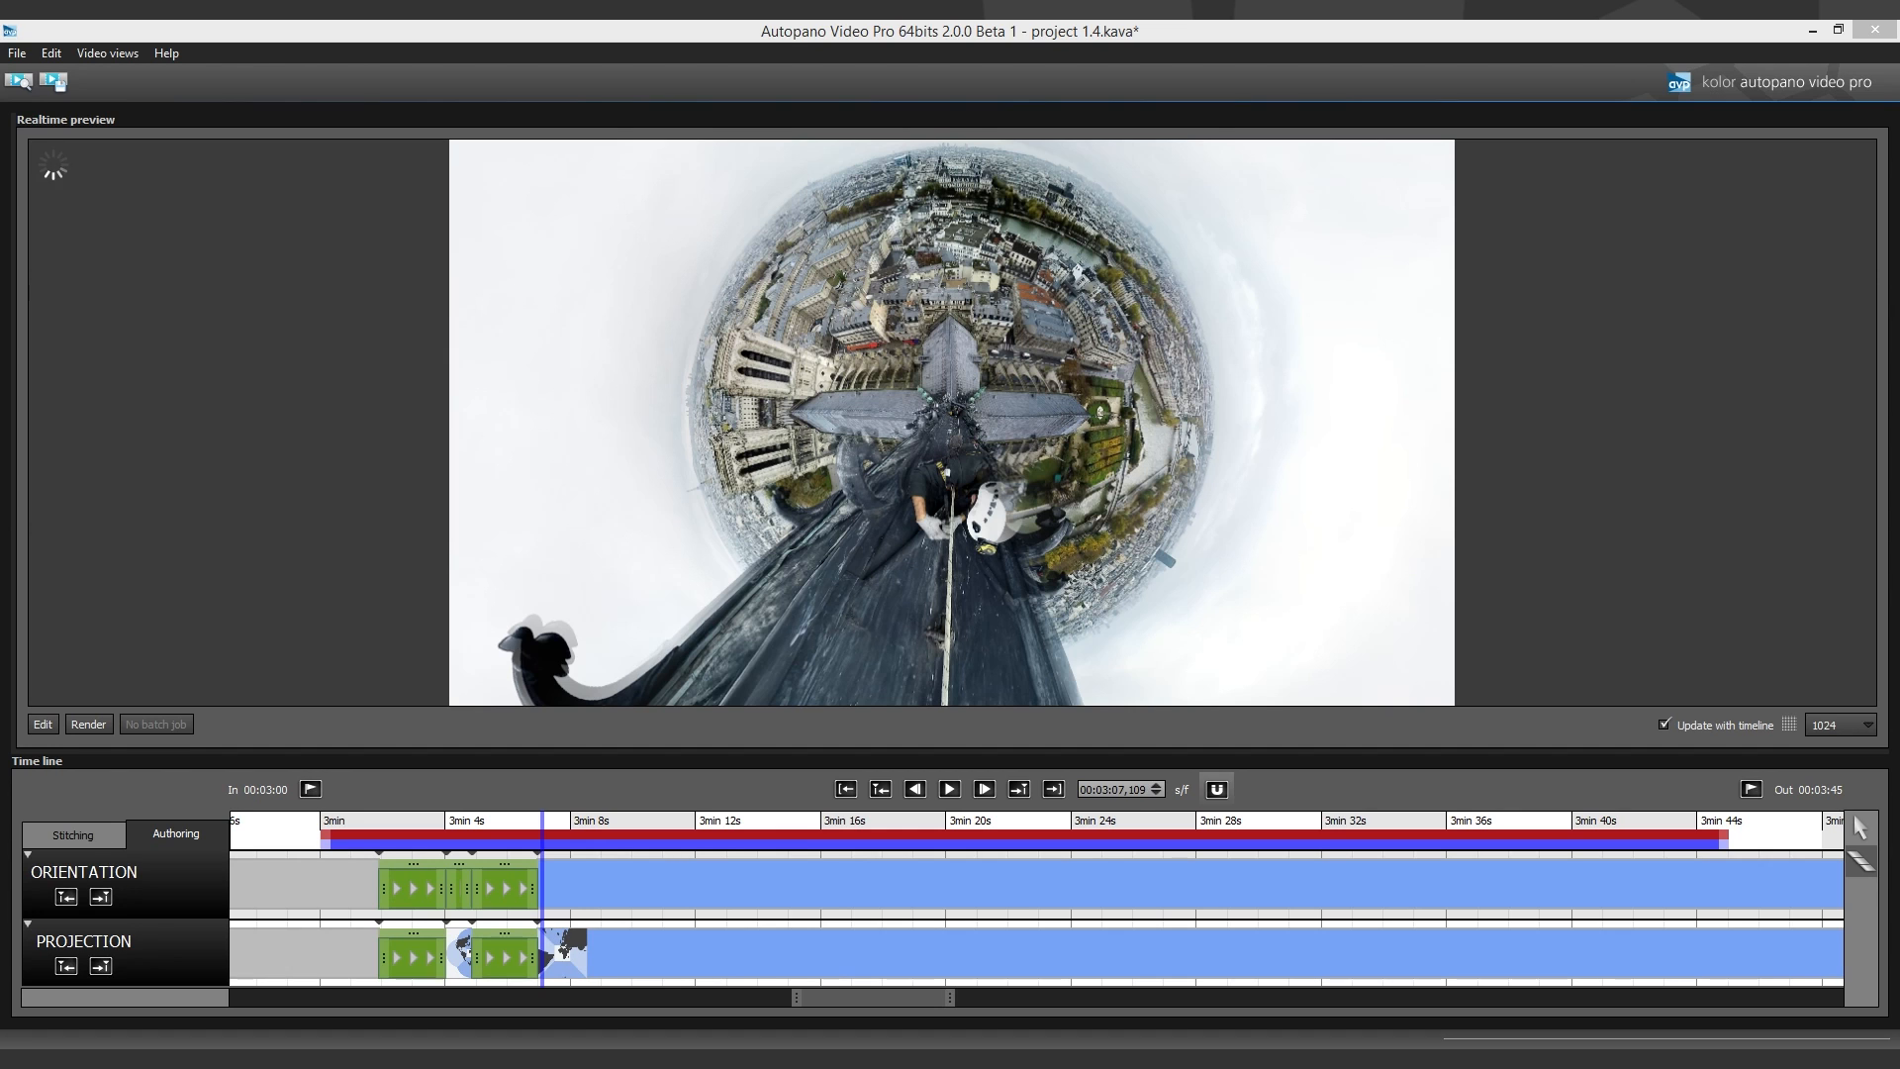
# - Pause playback at about 3:08.6 and add Orientation and Projection transitions from there to about 3:10.1
pyautogui.click(475, 849)
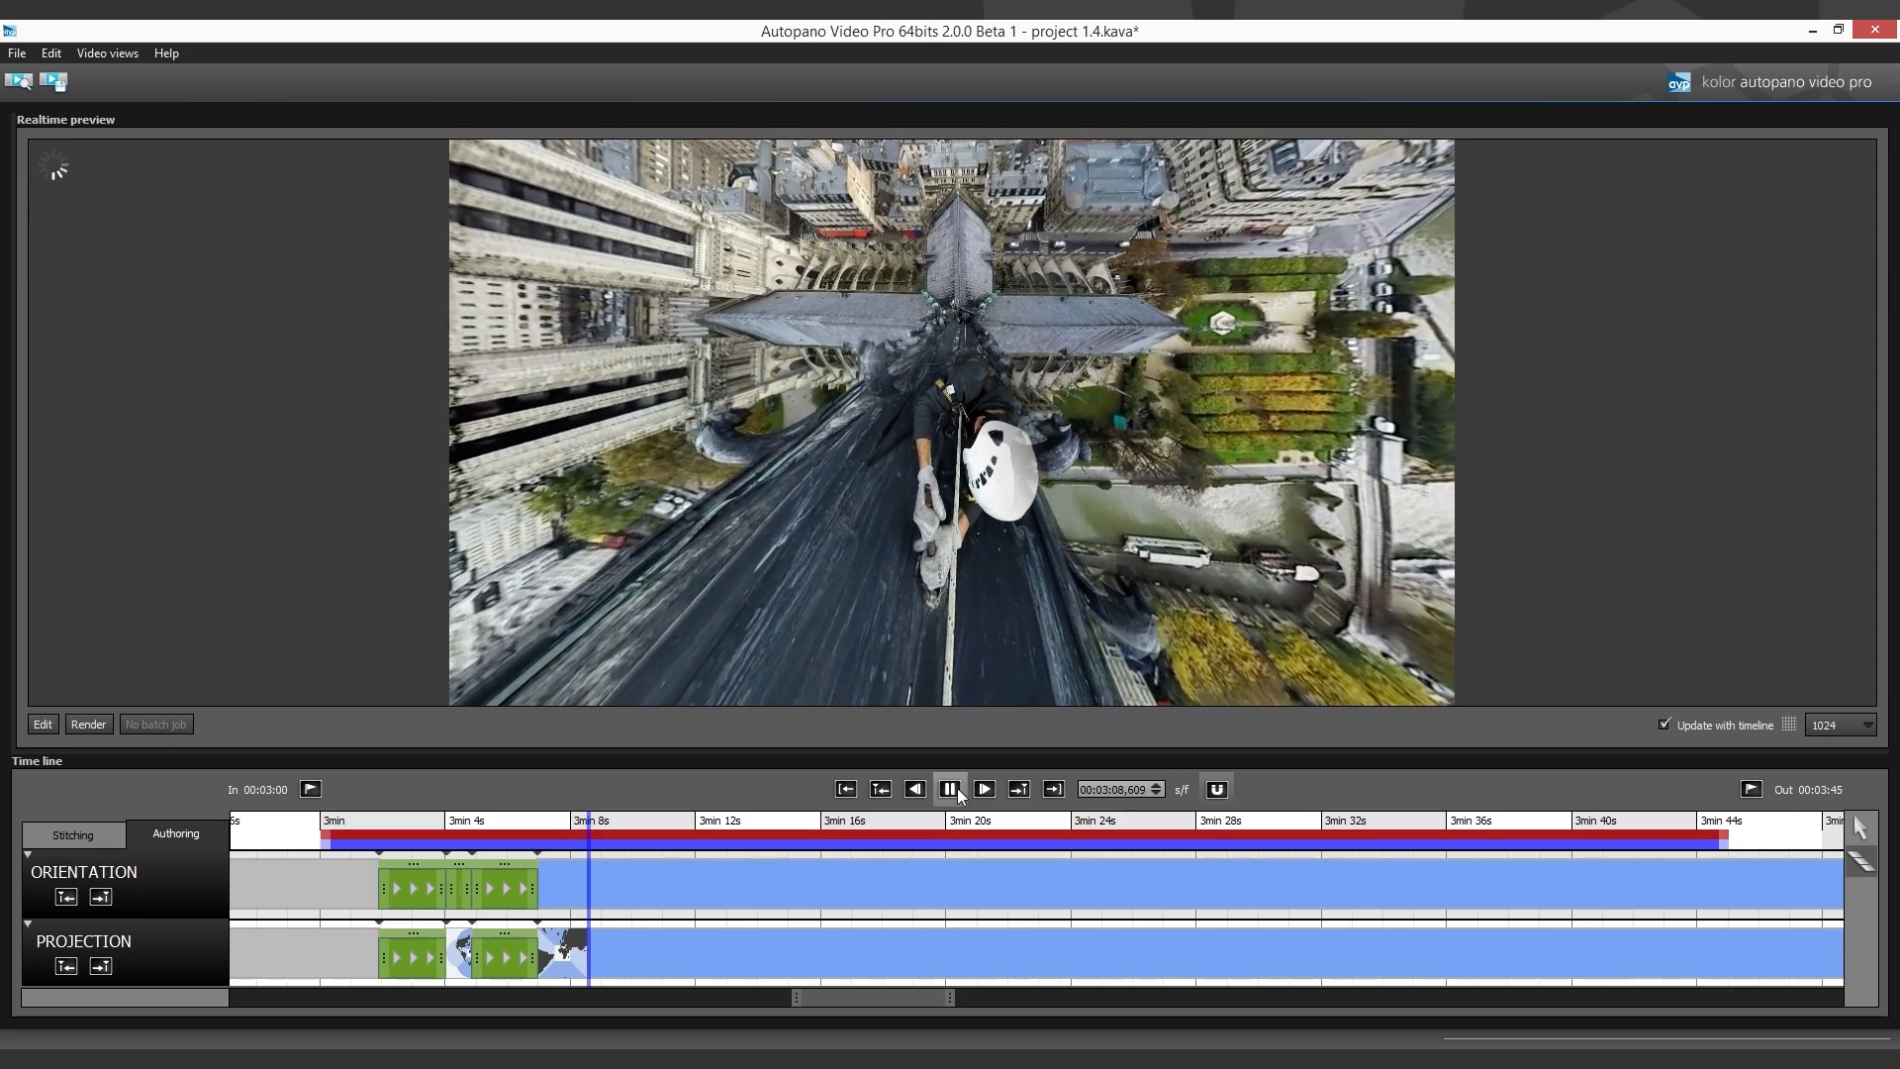
pyautogui.click(958, 788)
pyautogui.click(591, 887)
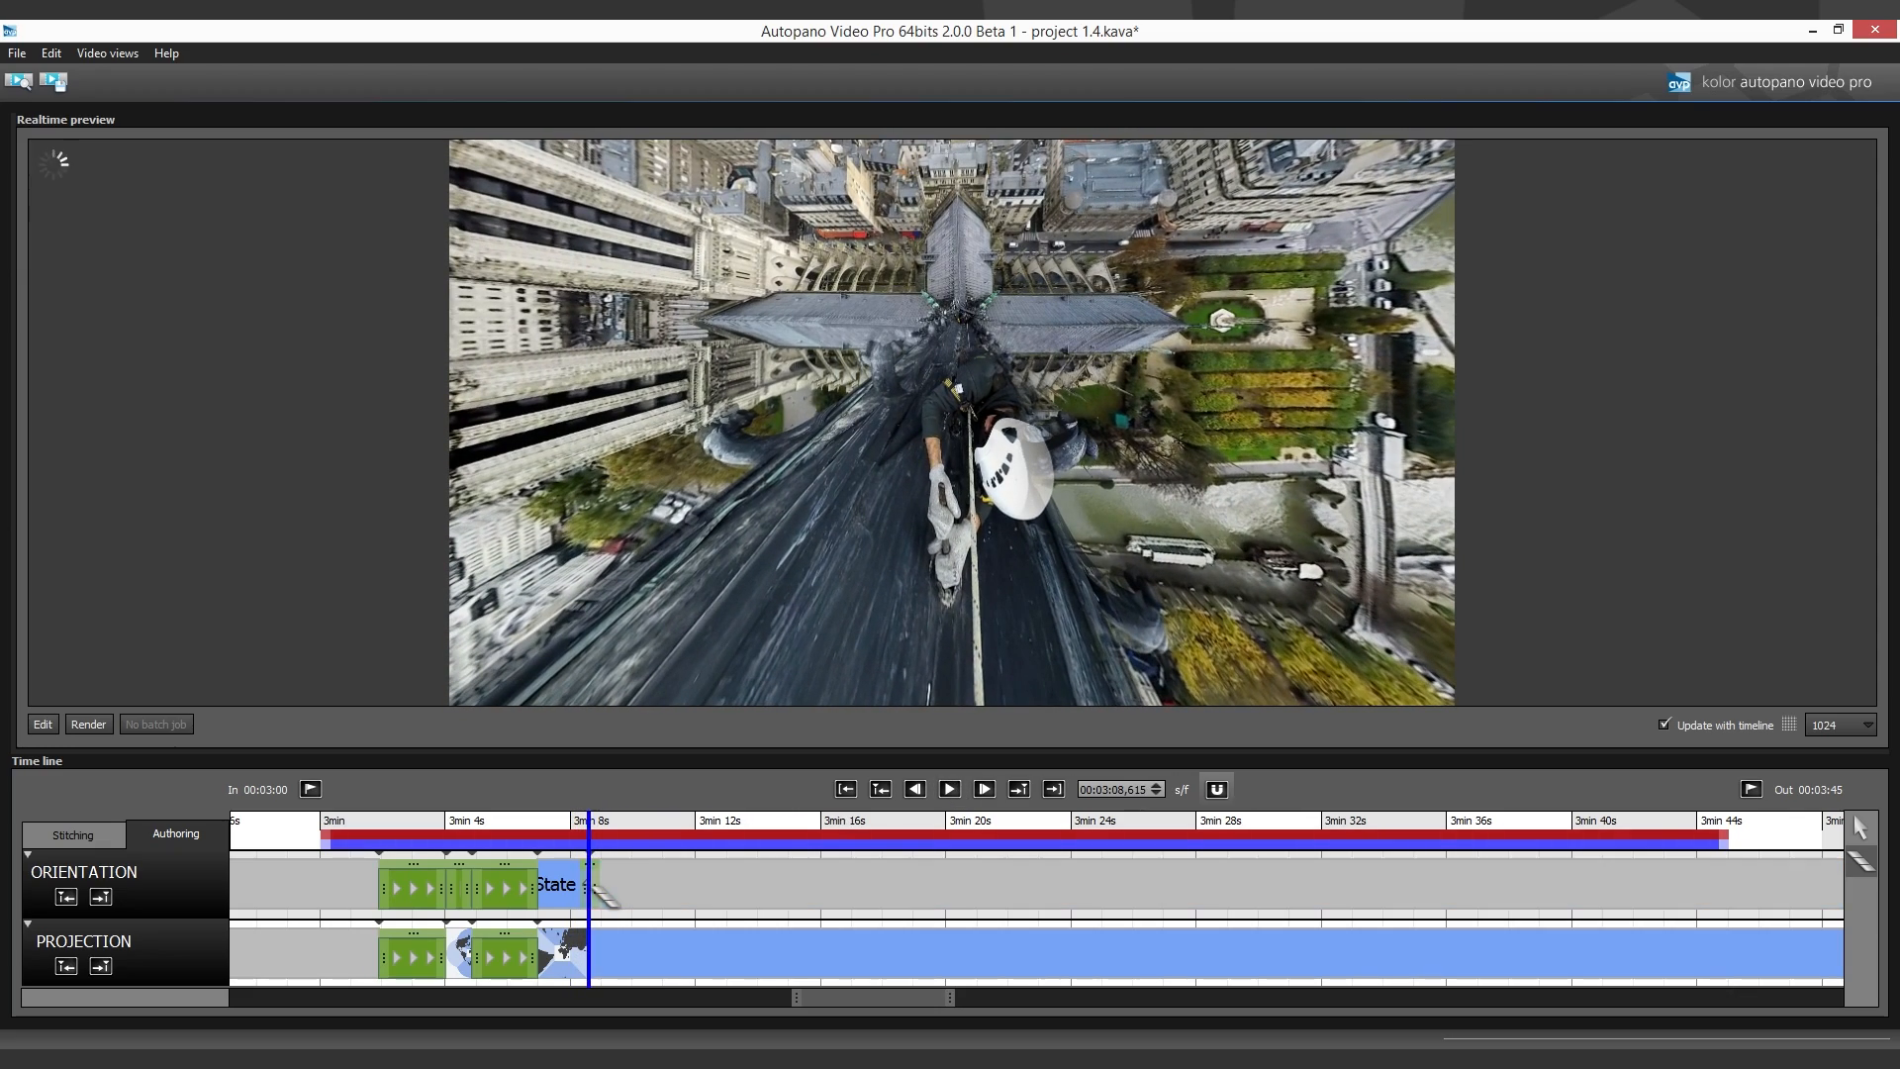
pyautogui.moveTo(674, 888); pyautogui.dragTo(643, 893)
pyautogui.moveTo(614, 963); pyautogui.dragTo(634, 965)
pyautogui.click(595, 961)
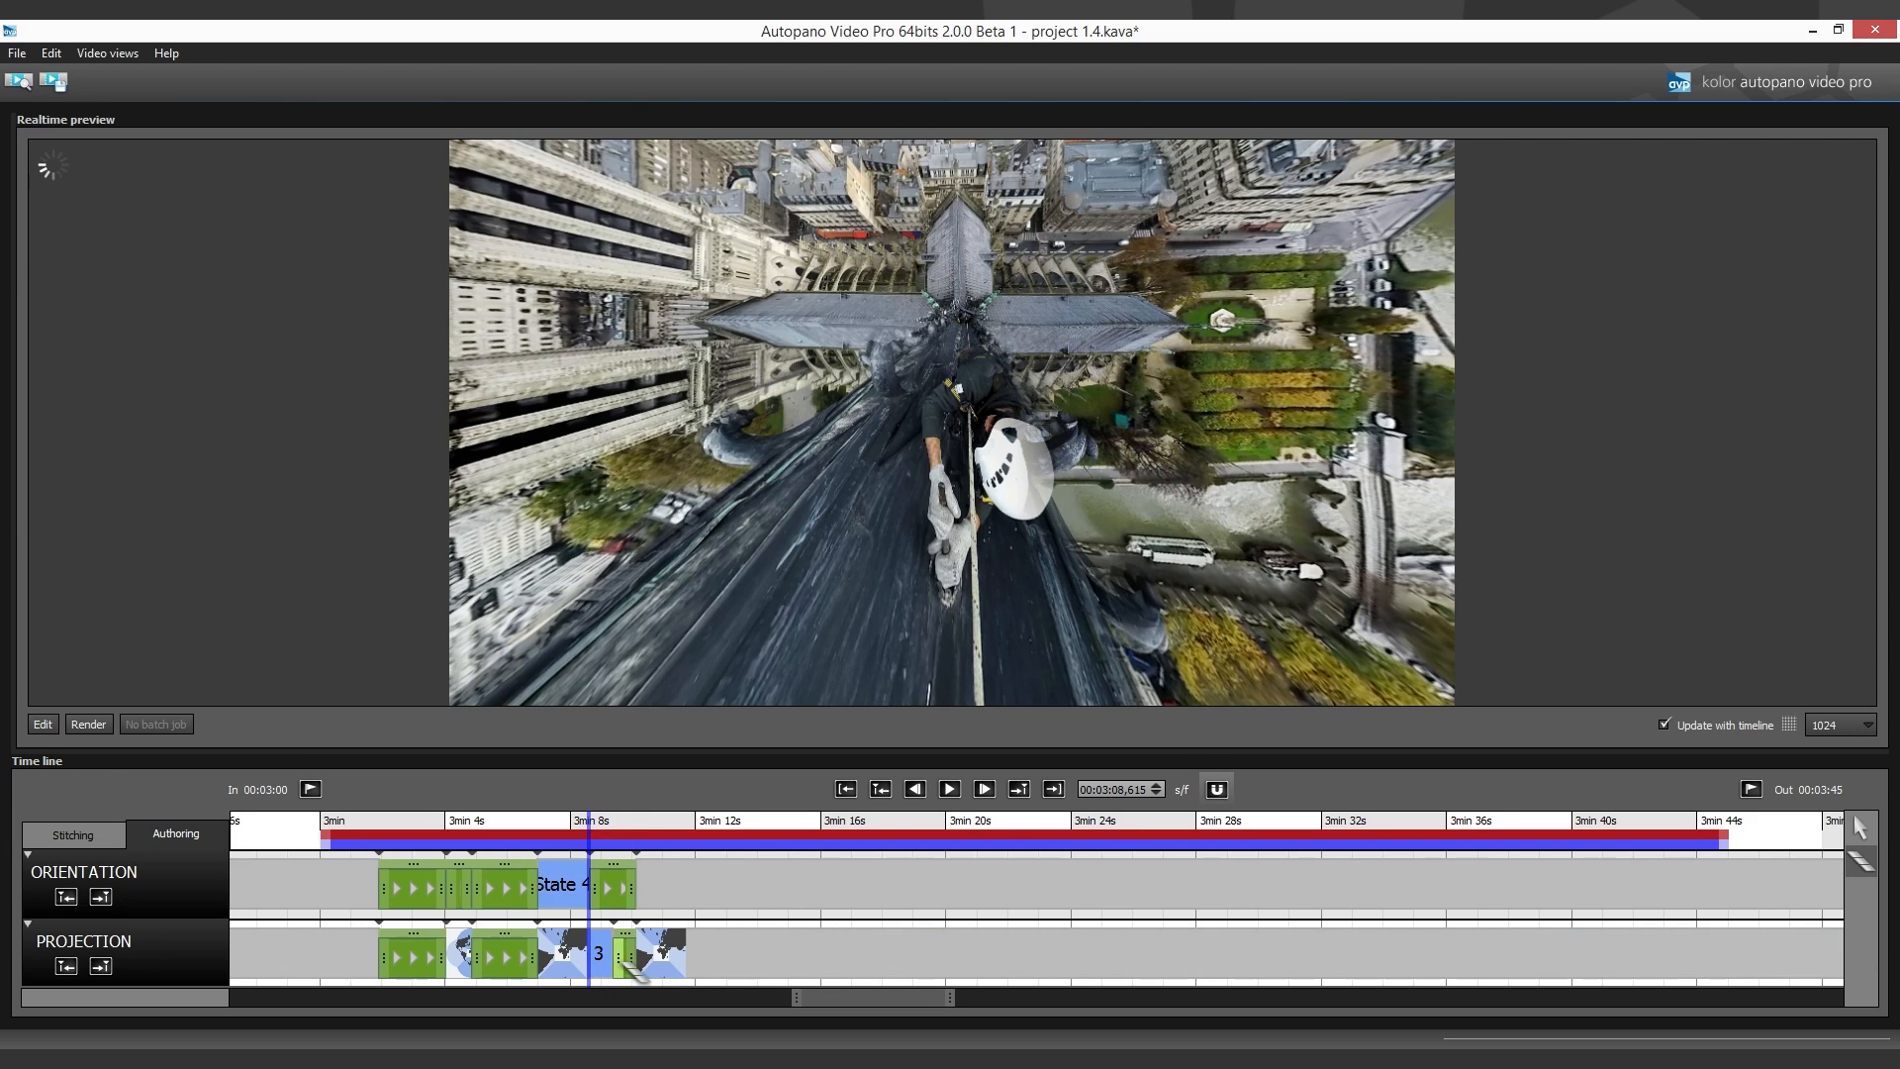
# - Edit the panorama at 3:10.1 and move it to face the cathedral towers with the city horizon level
pyautogui.click(634, 915)
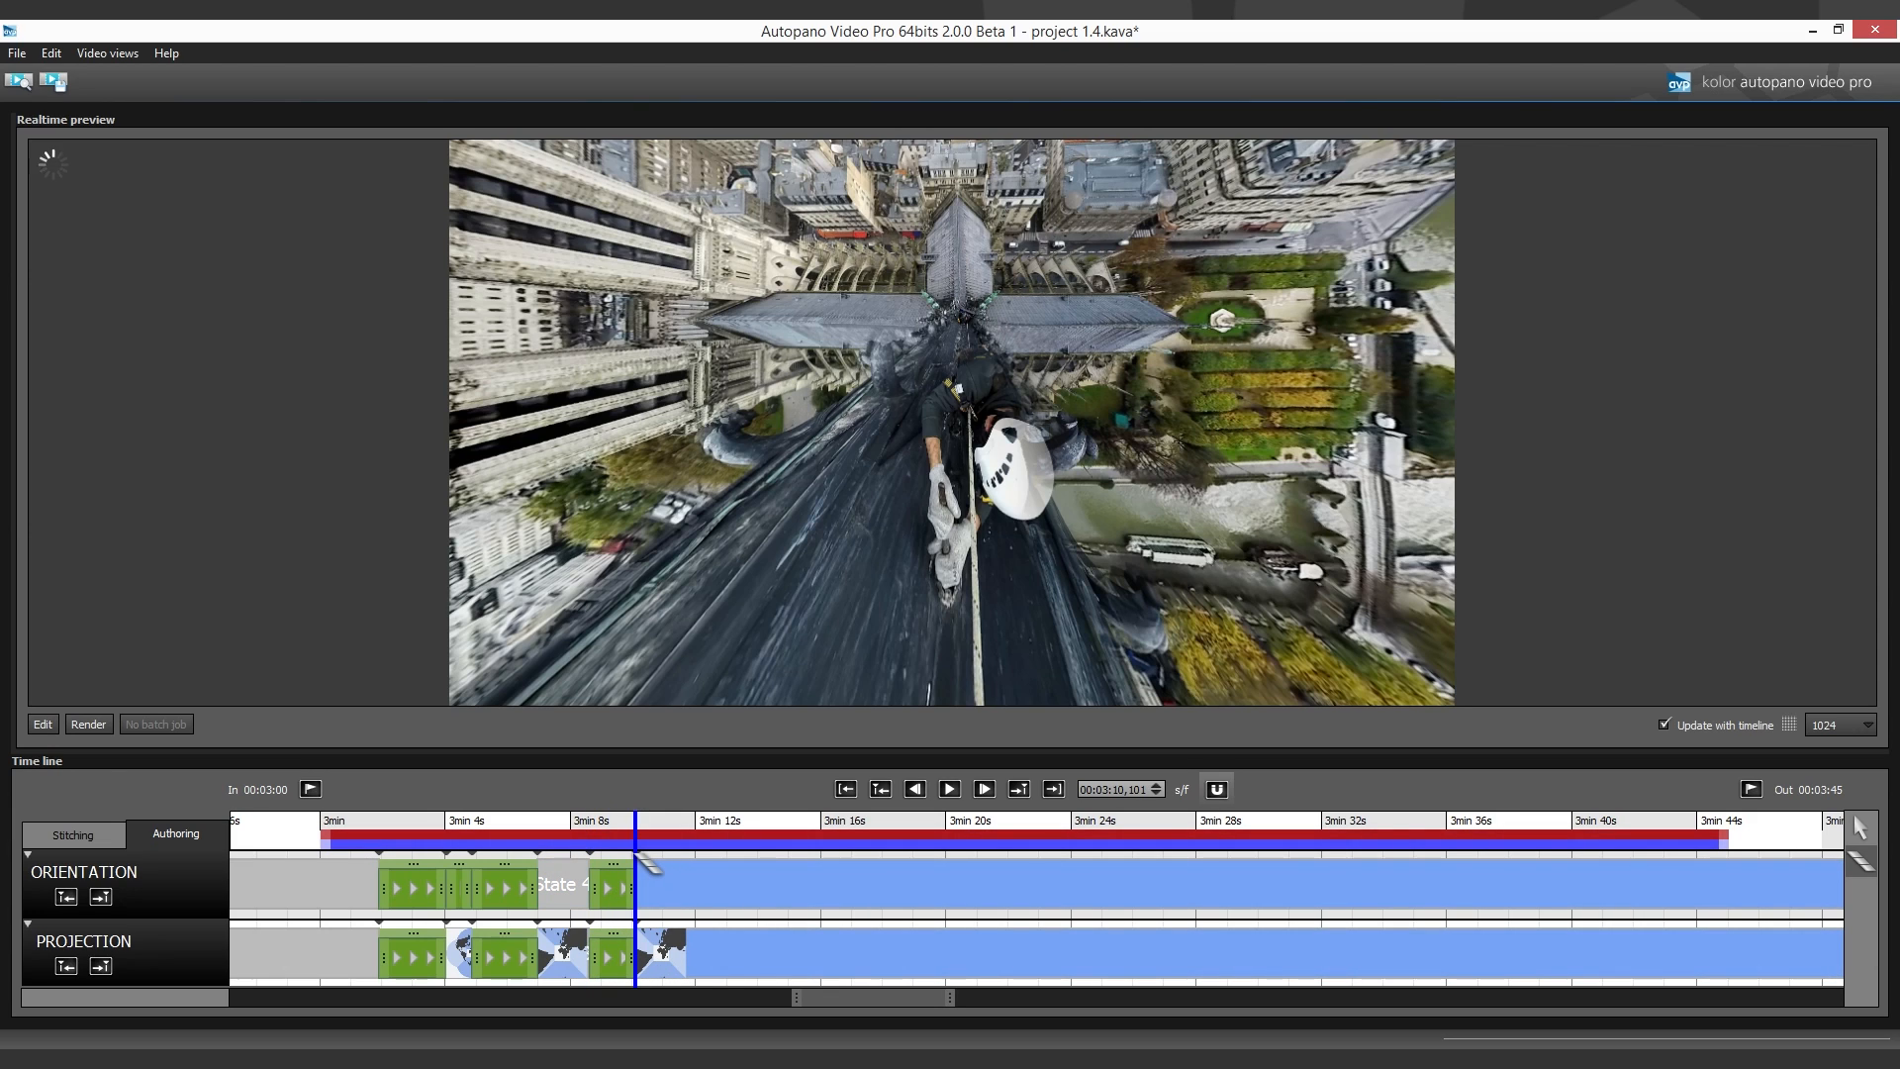
pyautogui.click(56, 722)
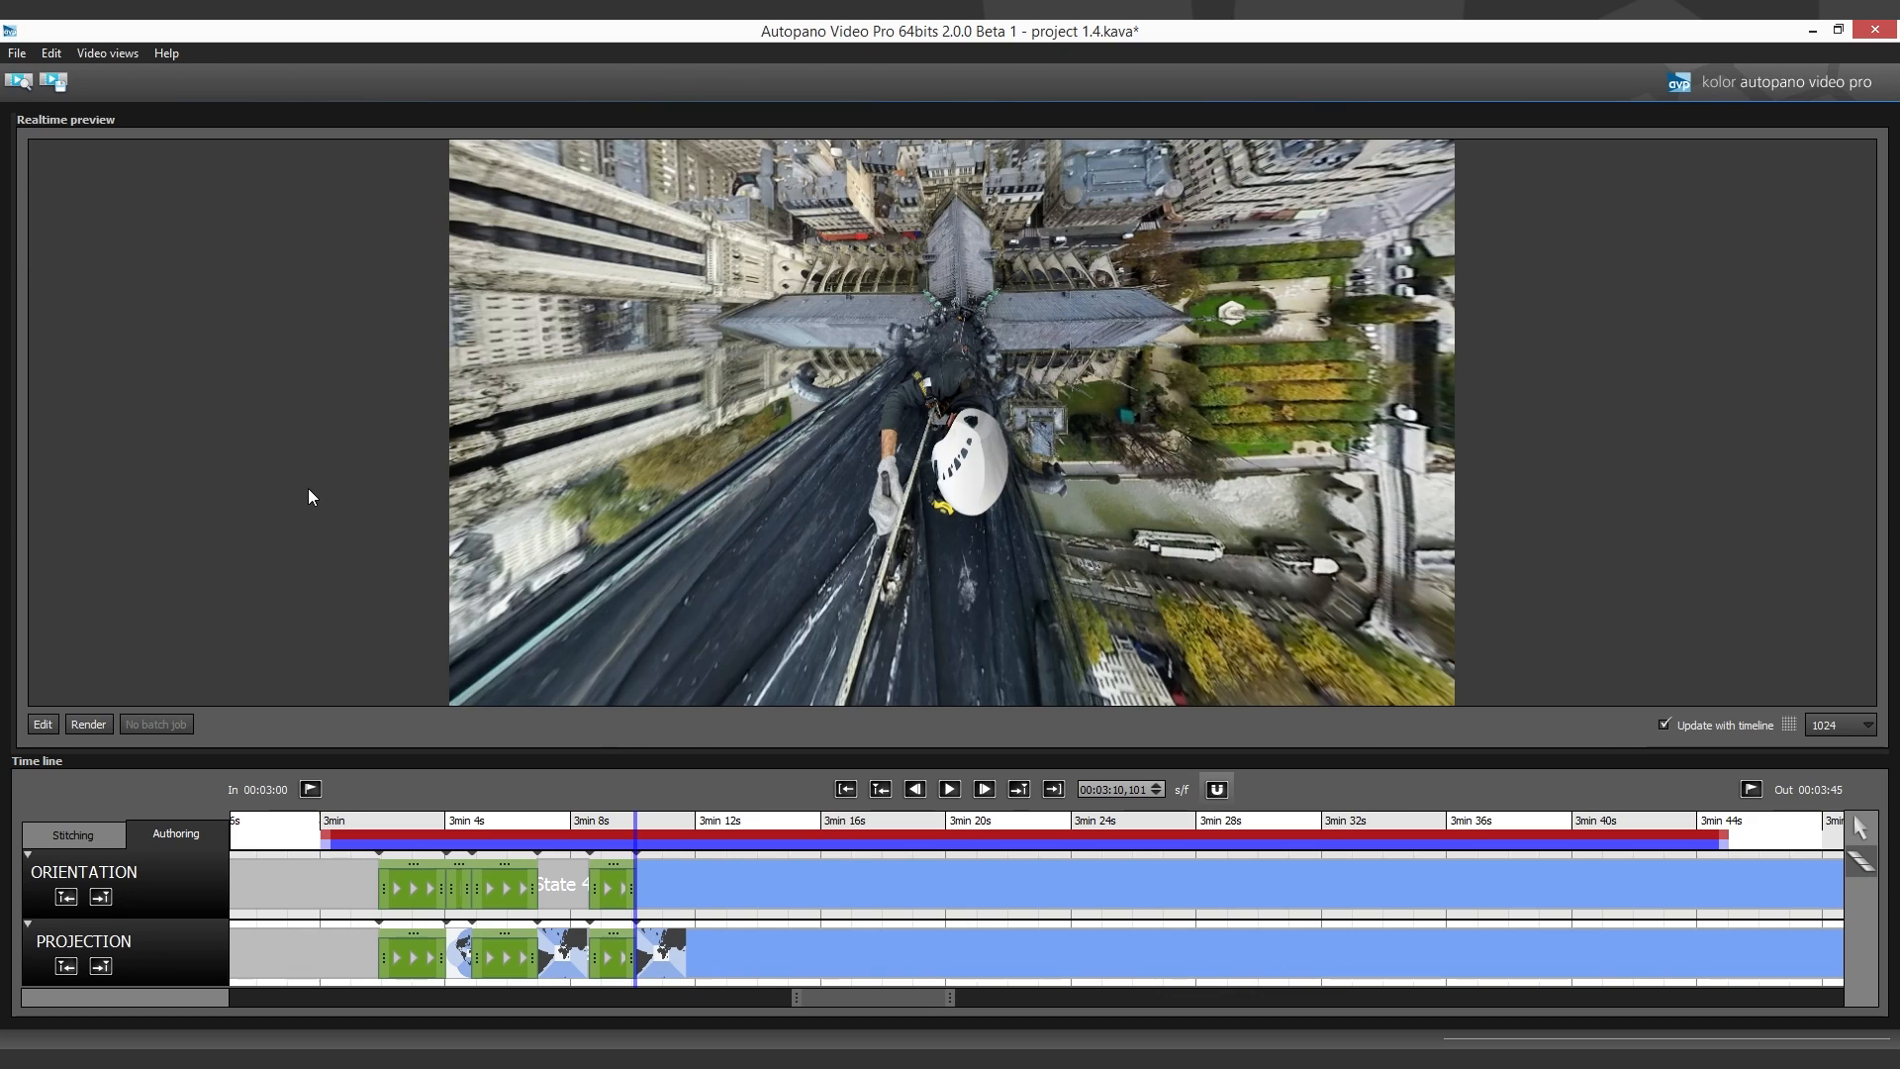
pyautogui.scroll(-6, 1009, 460)
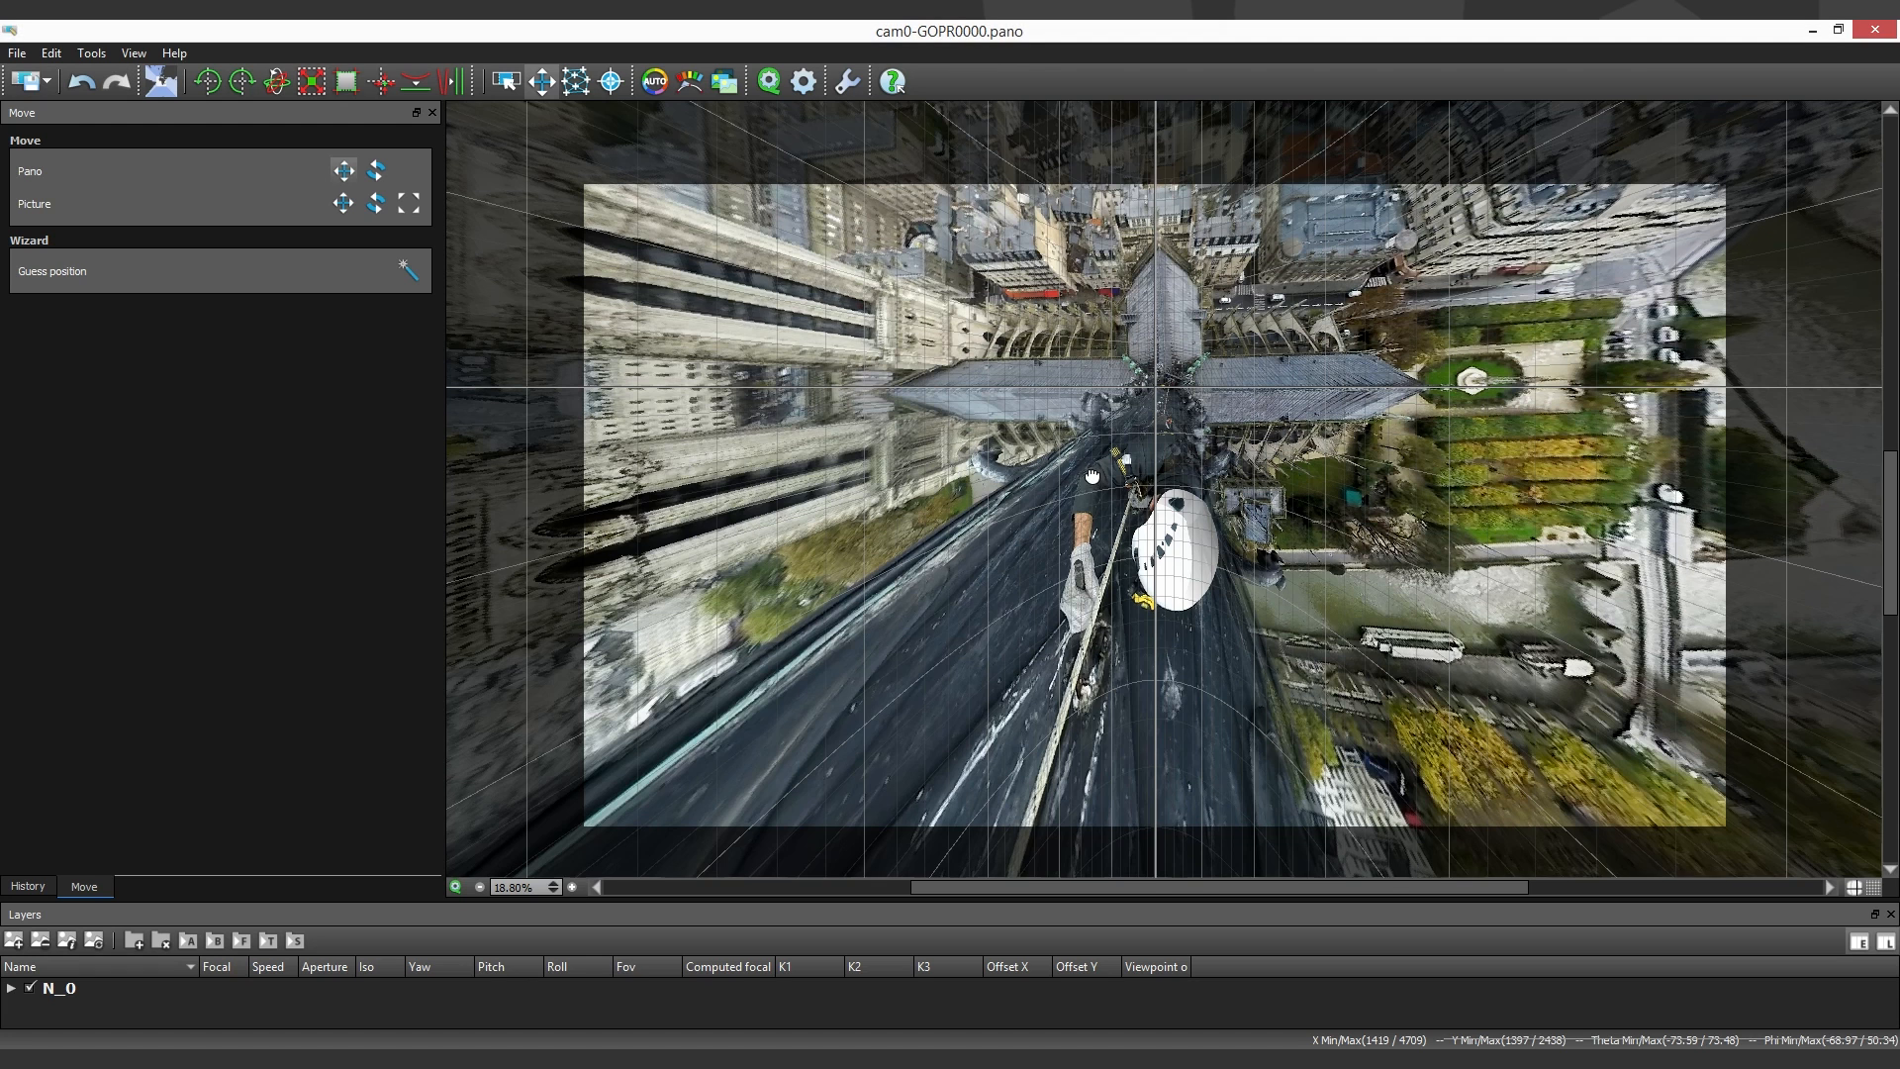
pyautogui.click(551, 89)
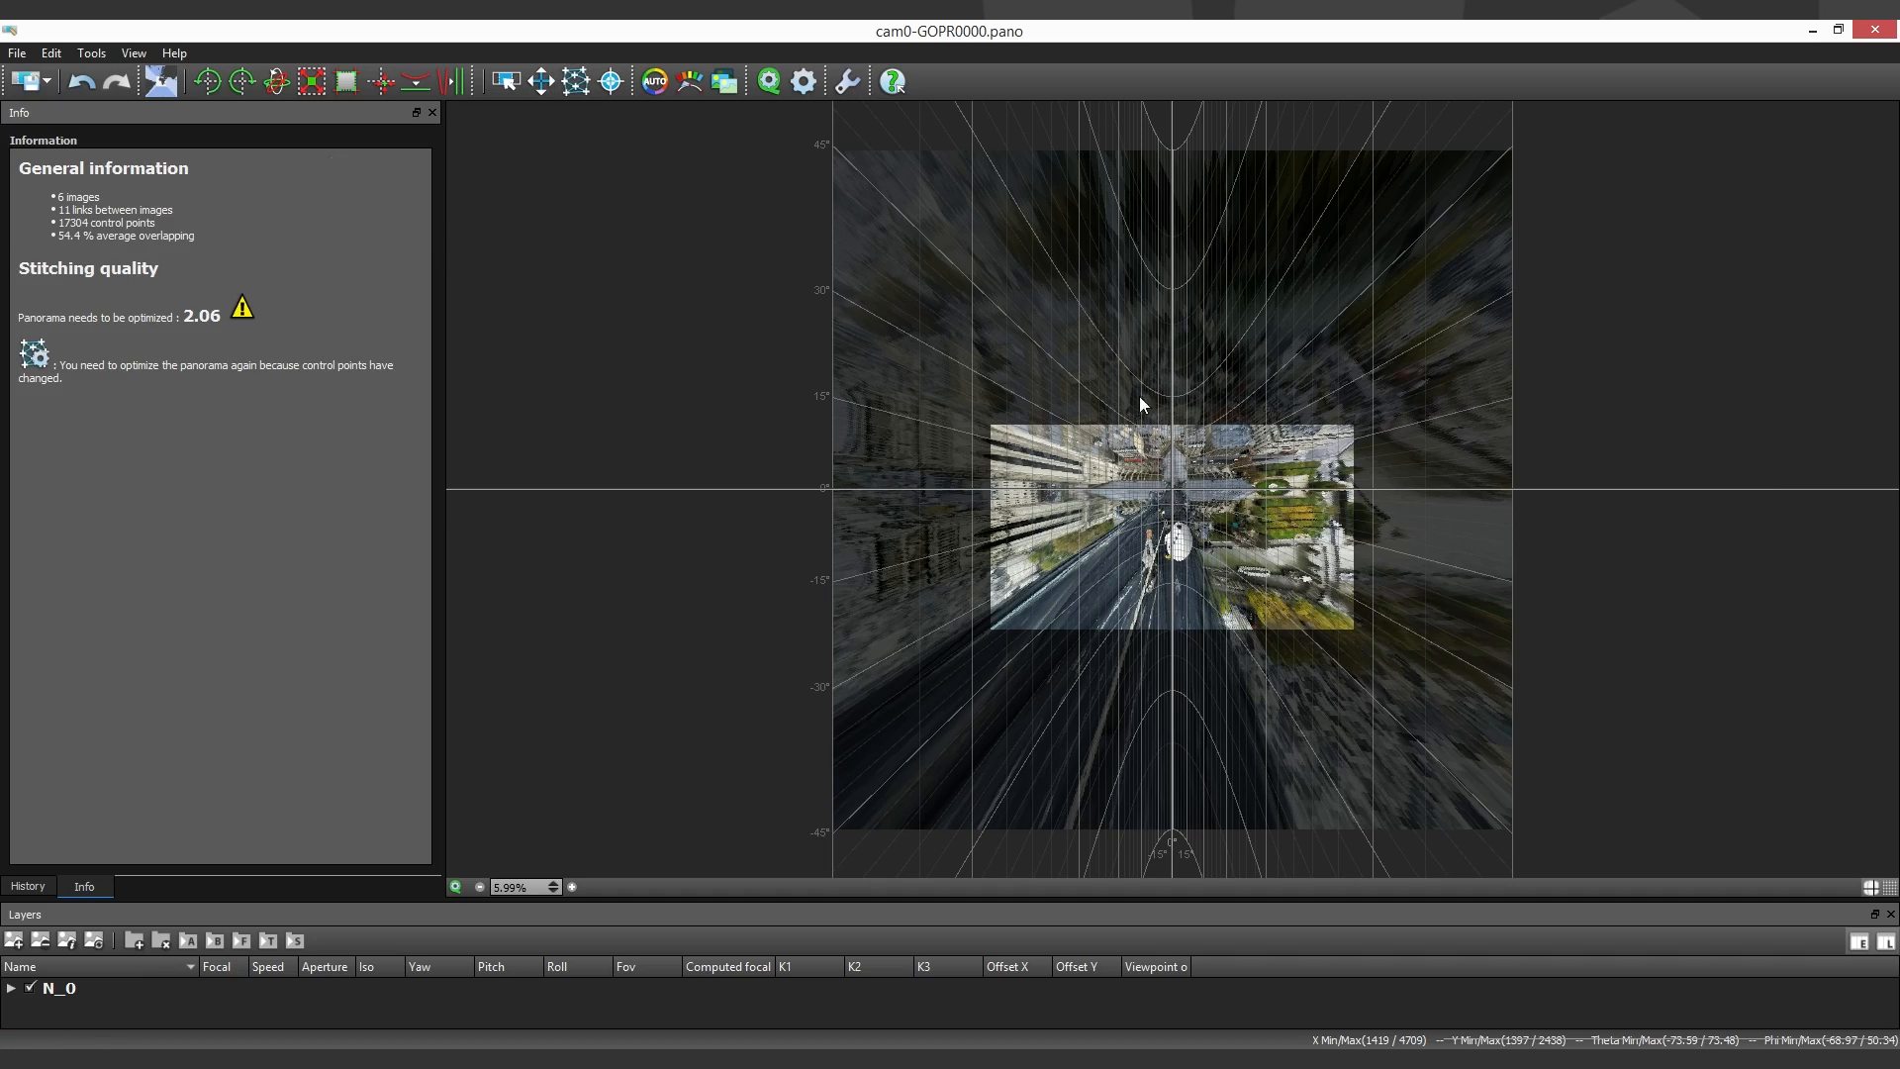
pyautogui.click(544, 89)
pyautogui.moveTo(1059, 397); pyautogui.dragTo(1344, 471)
pyautogui.moveTo(1032, 503); pyautogui.dragTo(1049, 536)
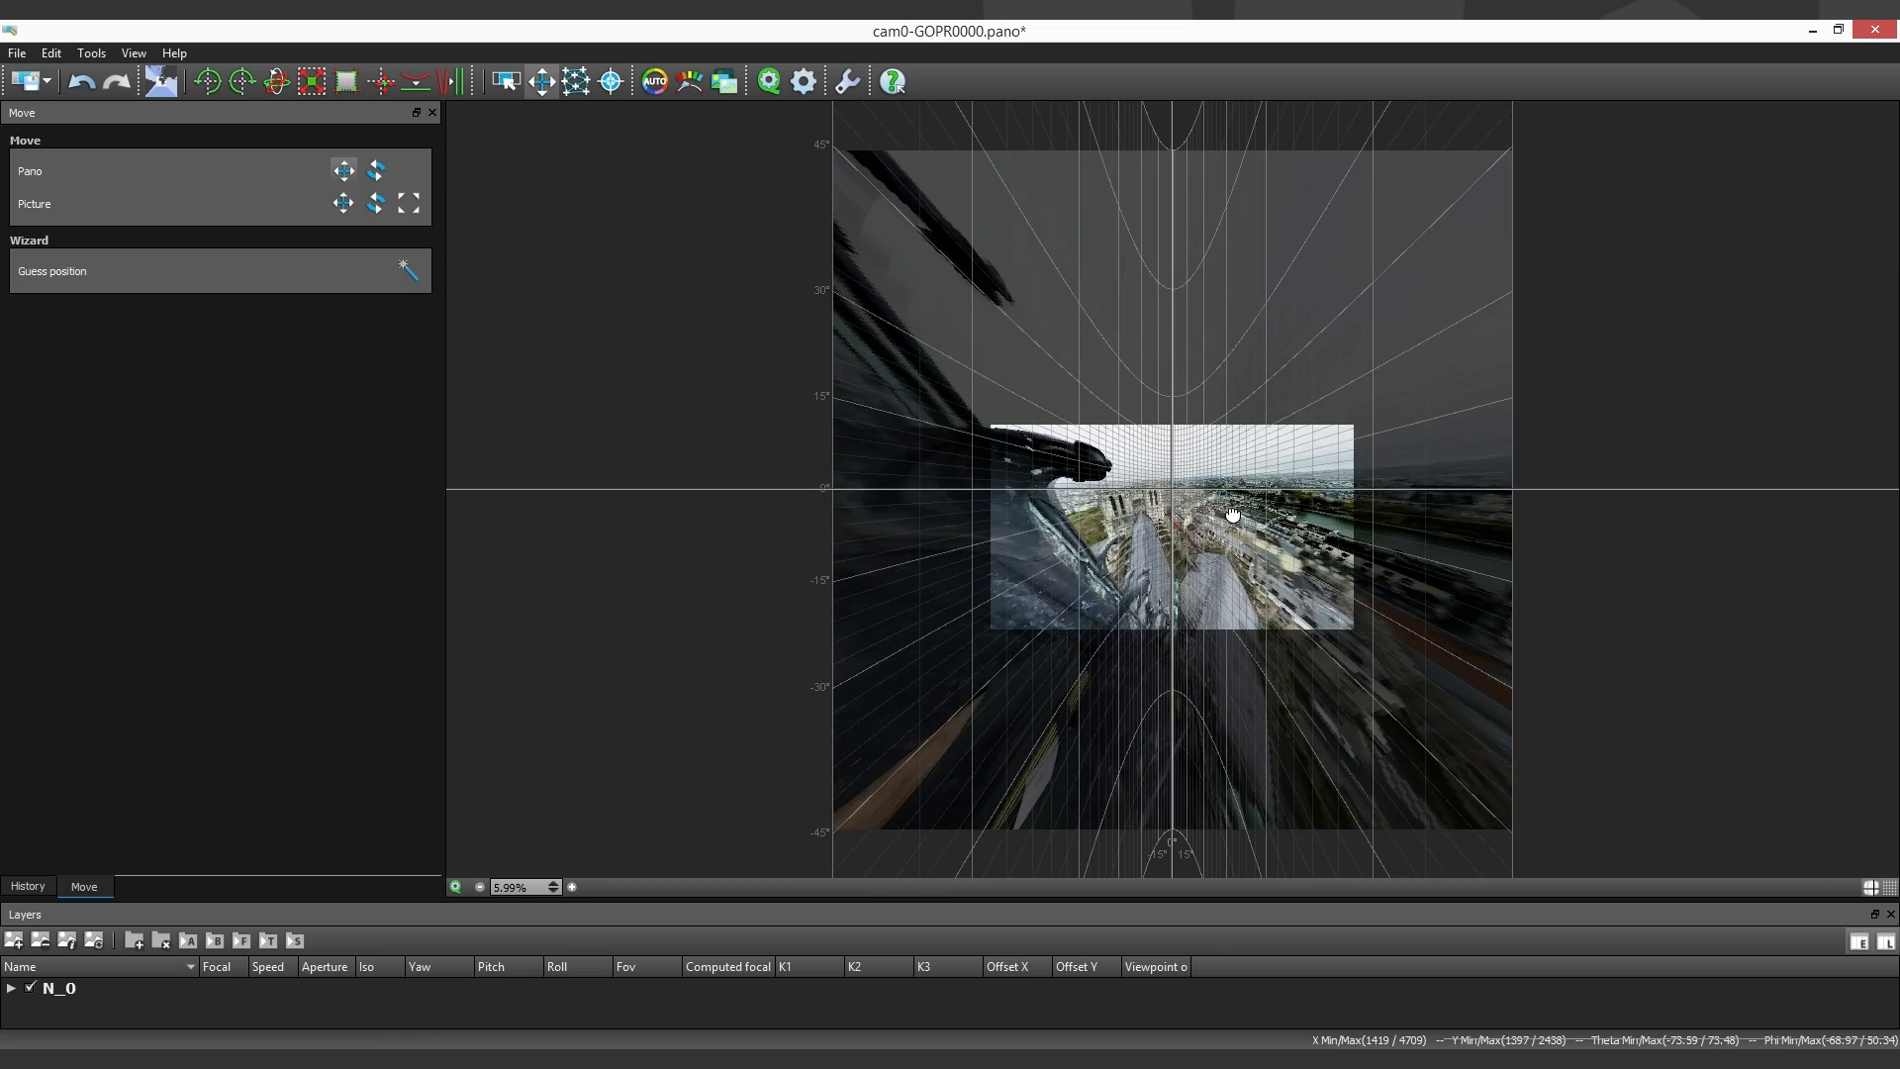
pyautogui.scroll(5, 1177, 465)
pyautogui.moveTo(1450, 543); pyautogui.dragTo(1455, 562)
# - Tighten the 16:9 crop zone around the towers and city to X 0.339 to 0.659 and Y 0.444 to 0.624
pyautogui.click(348, 82)
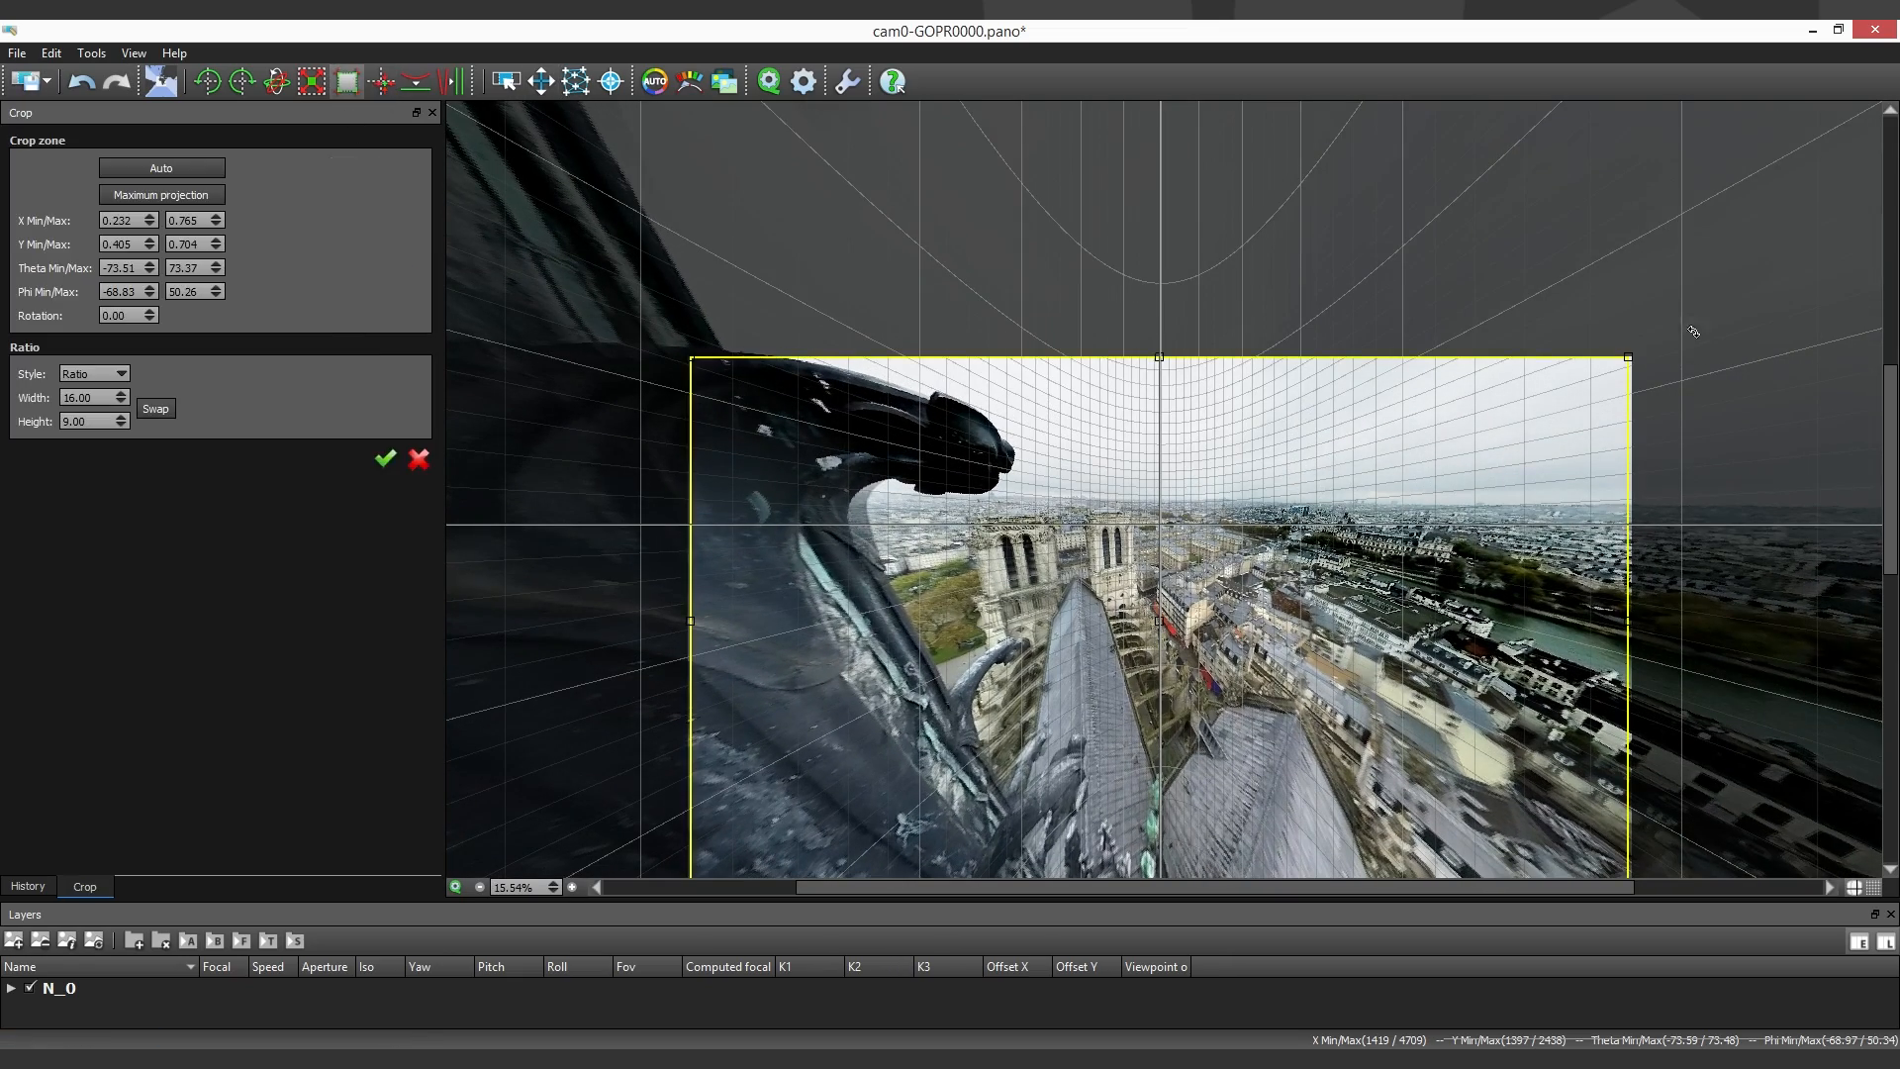
pyautogui.moveTo(1383, 357); pyautogui.dragTo(1317, 568)
pyautogui.moveTo(1261, 670); pyautogui.dragTo(1262, 533)
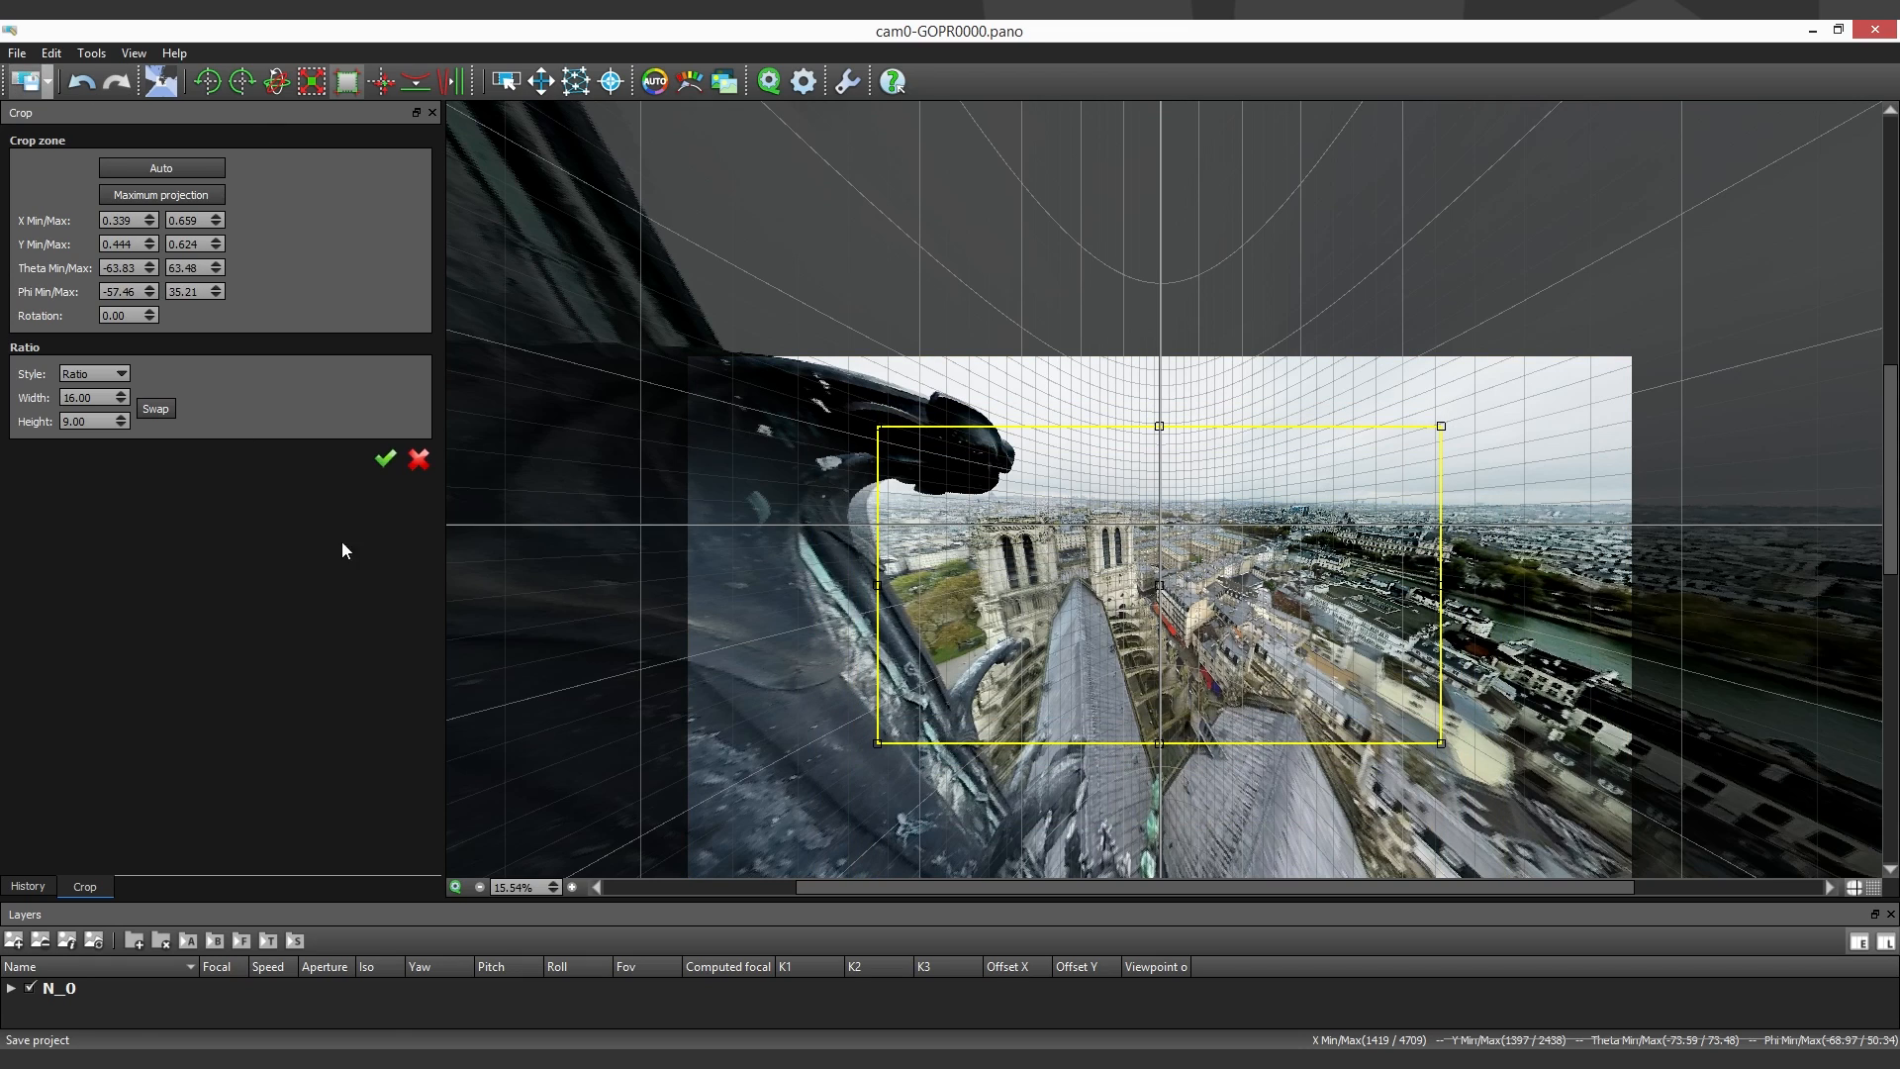
pyautogui.scroll(5, 1018, 430)
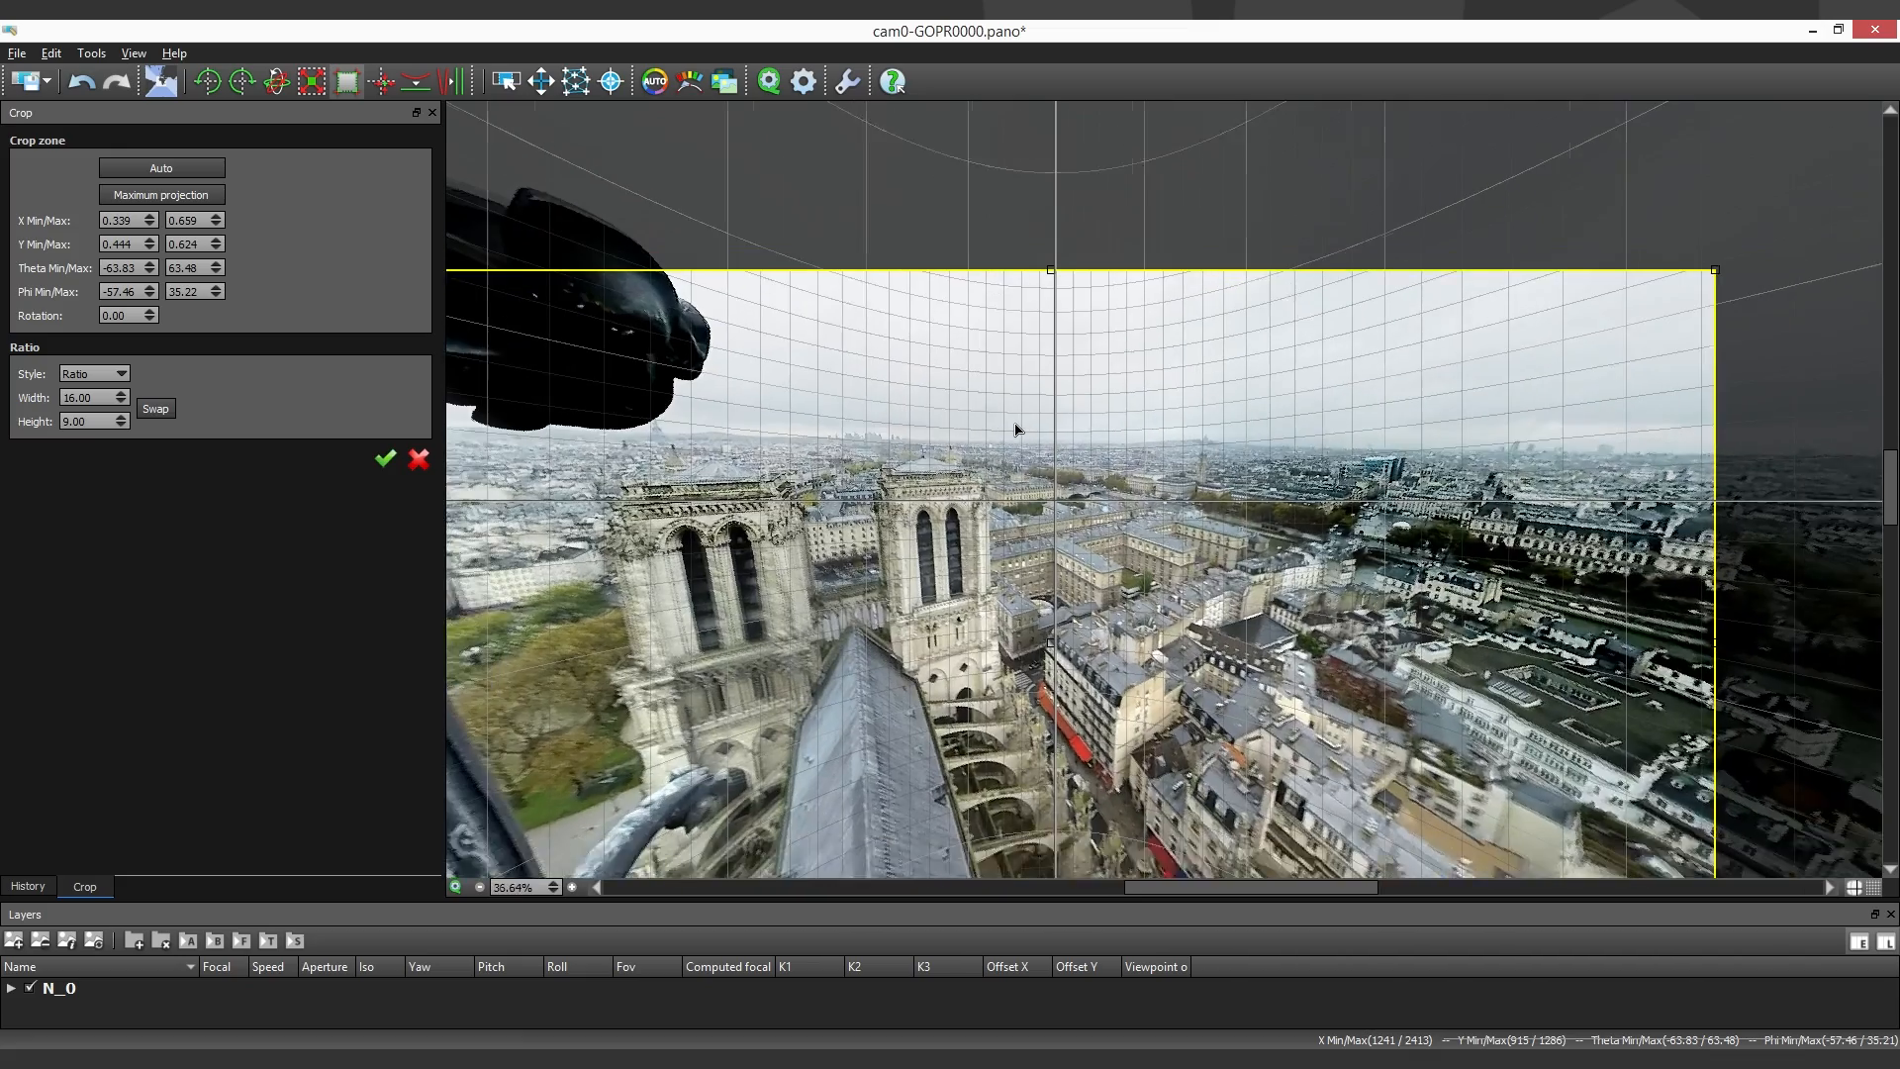
pyautogui.scroll(-2, 1016, 429)
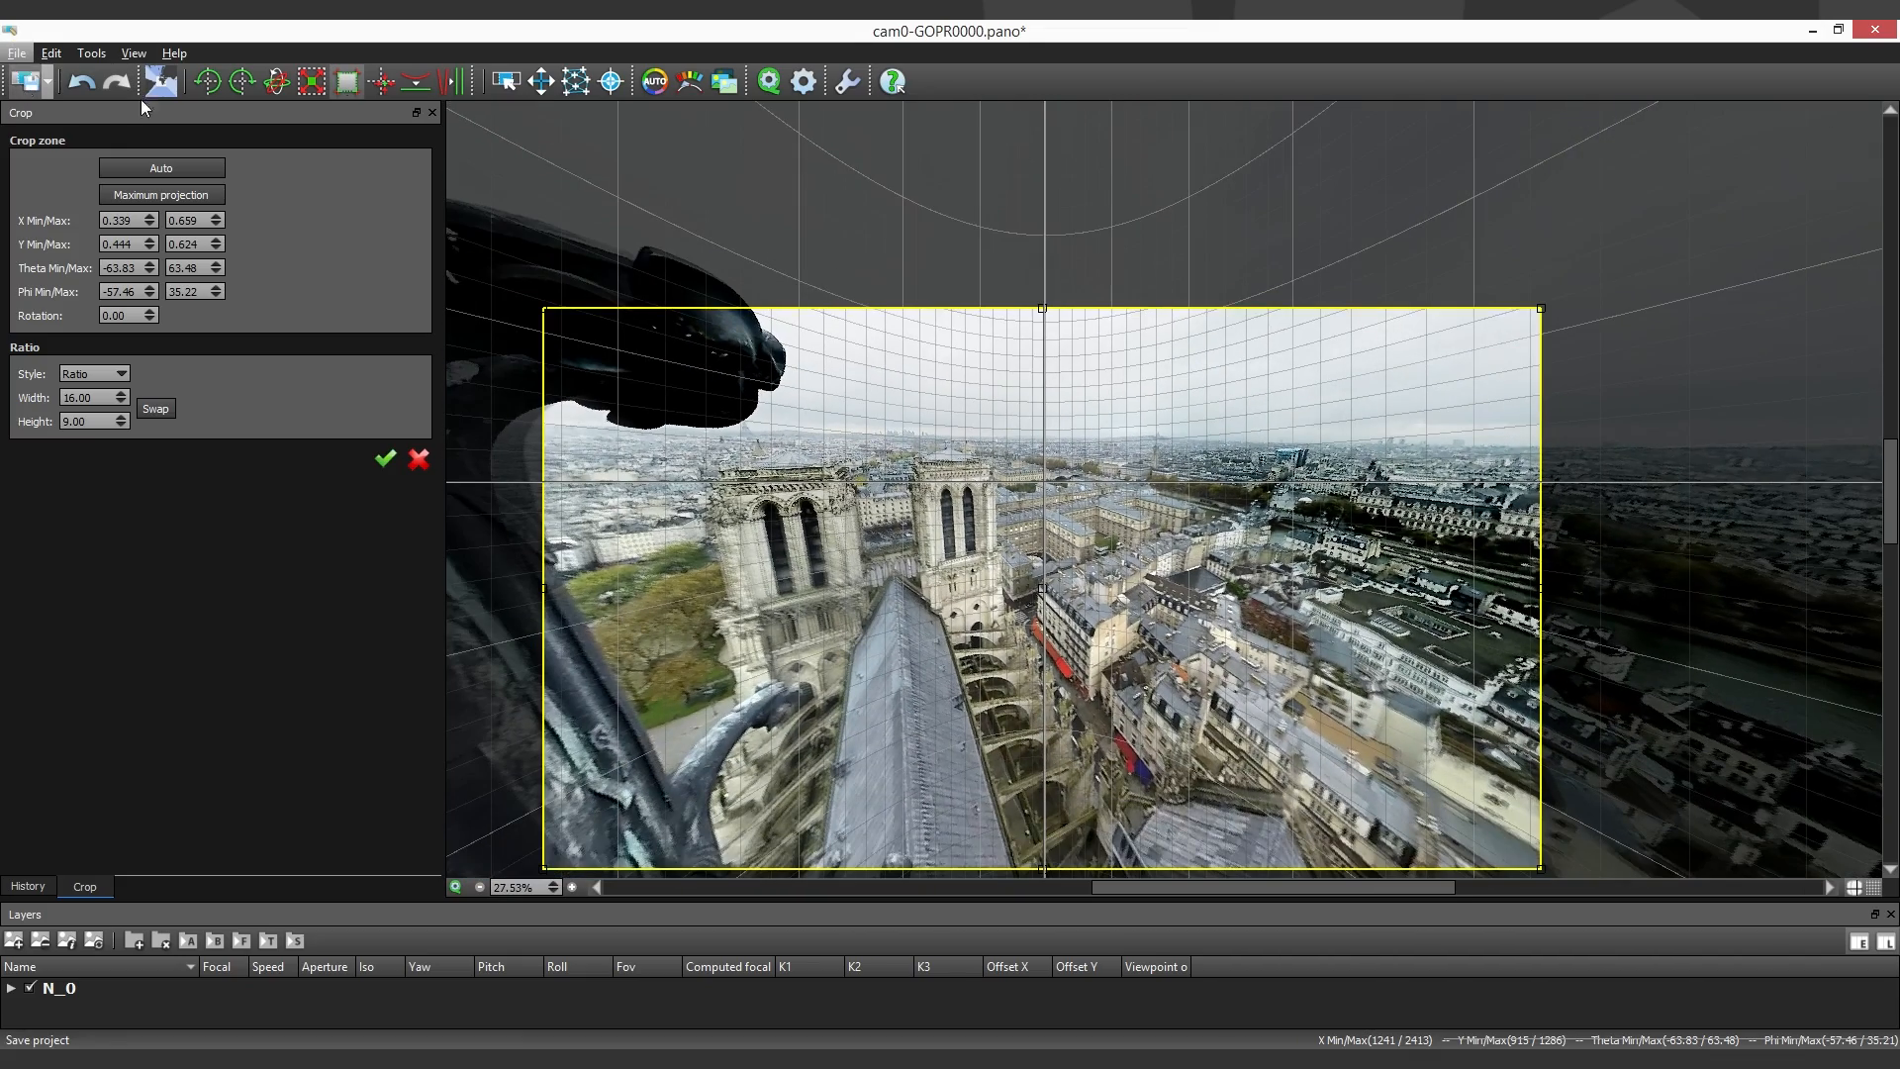
# - Save the cropped panorama and shift its orientation slightly, keeping the cathedral towers and city in the frame
pyautogui.click(26, 82)
pyautogui.click(542, 82)
pyautogui.moveTo(1364, 583); pyautogui.dragTo(1376, 578)
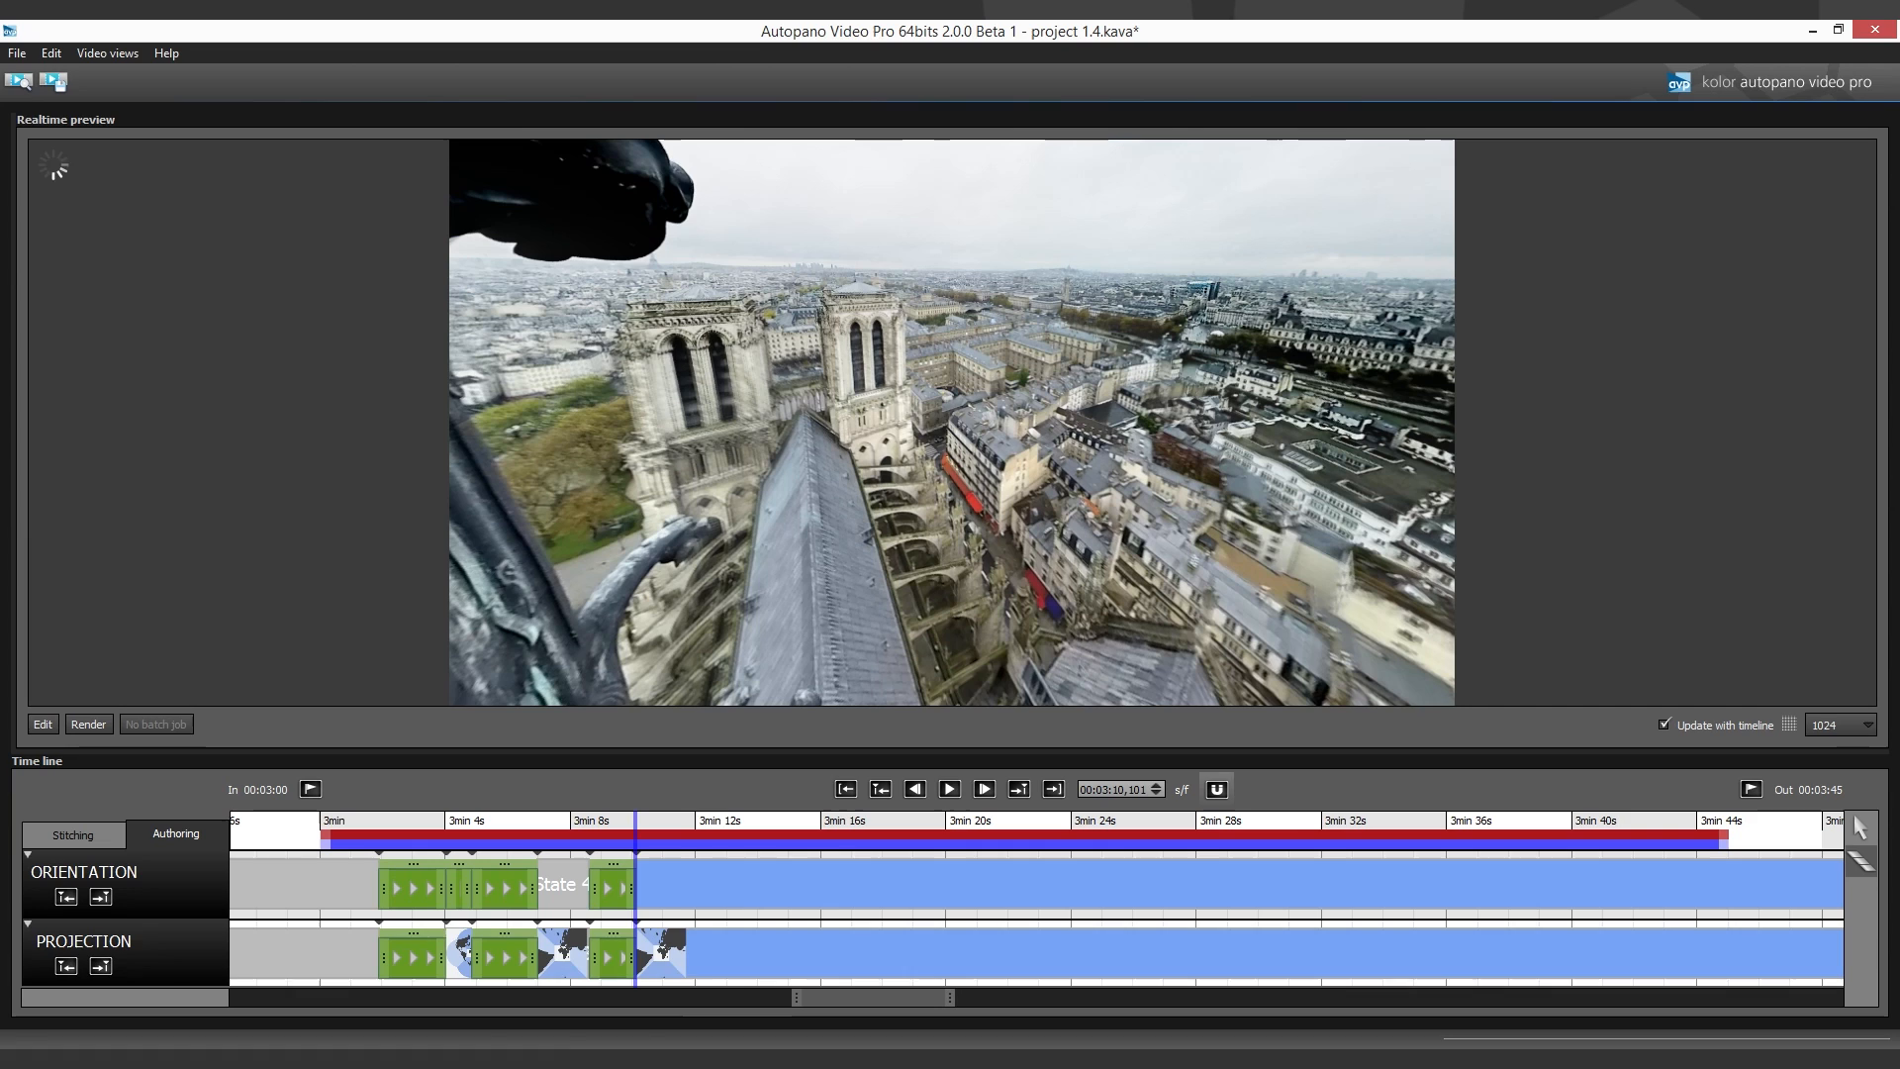
# - Add an Orientation transition from 3:10.1 to about 3:13.4, turn the view at its end towards the river and gardens, and save it
pyautogui.click(718, 893)
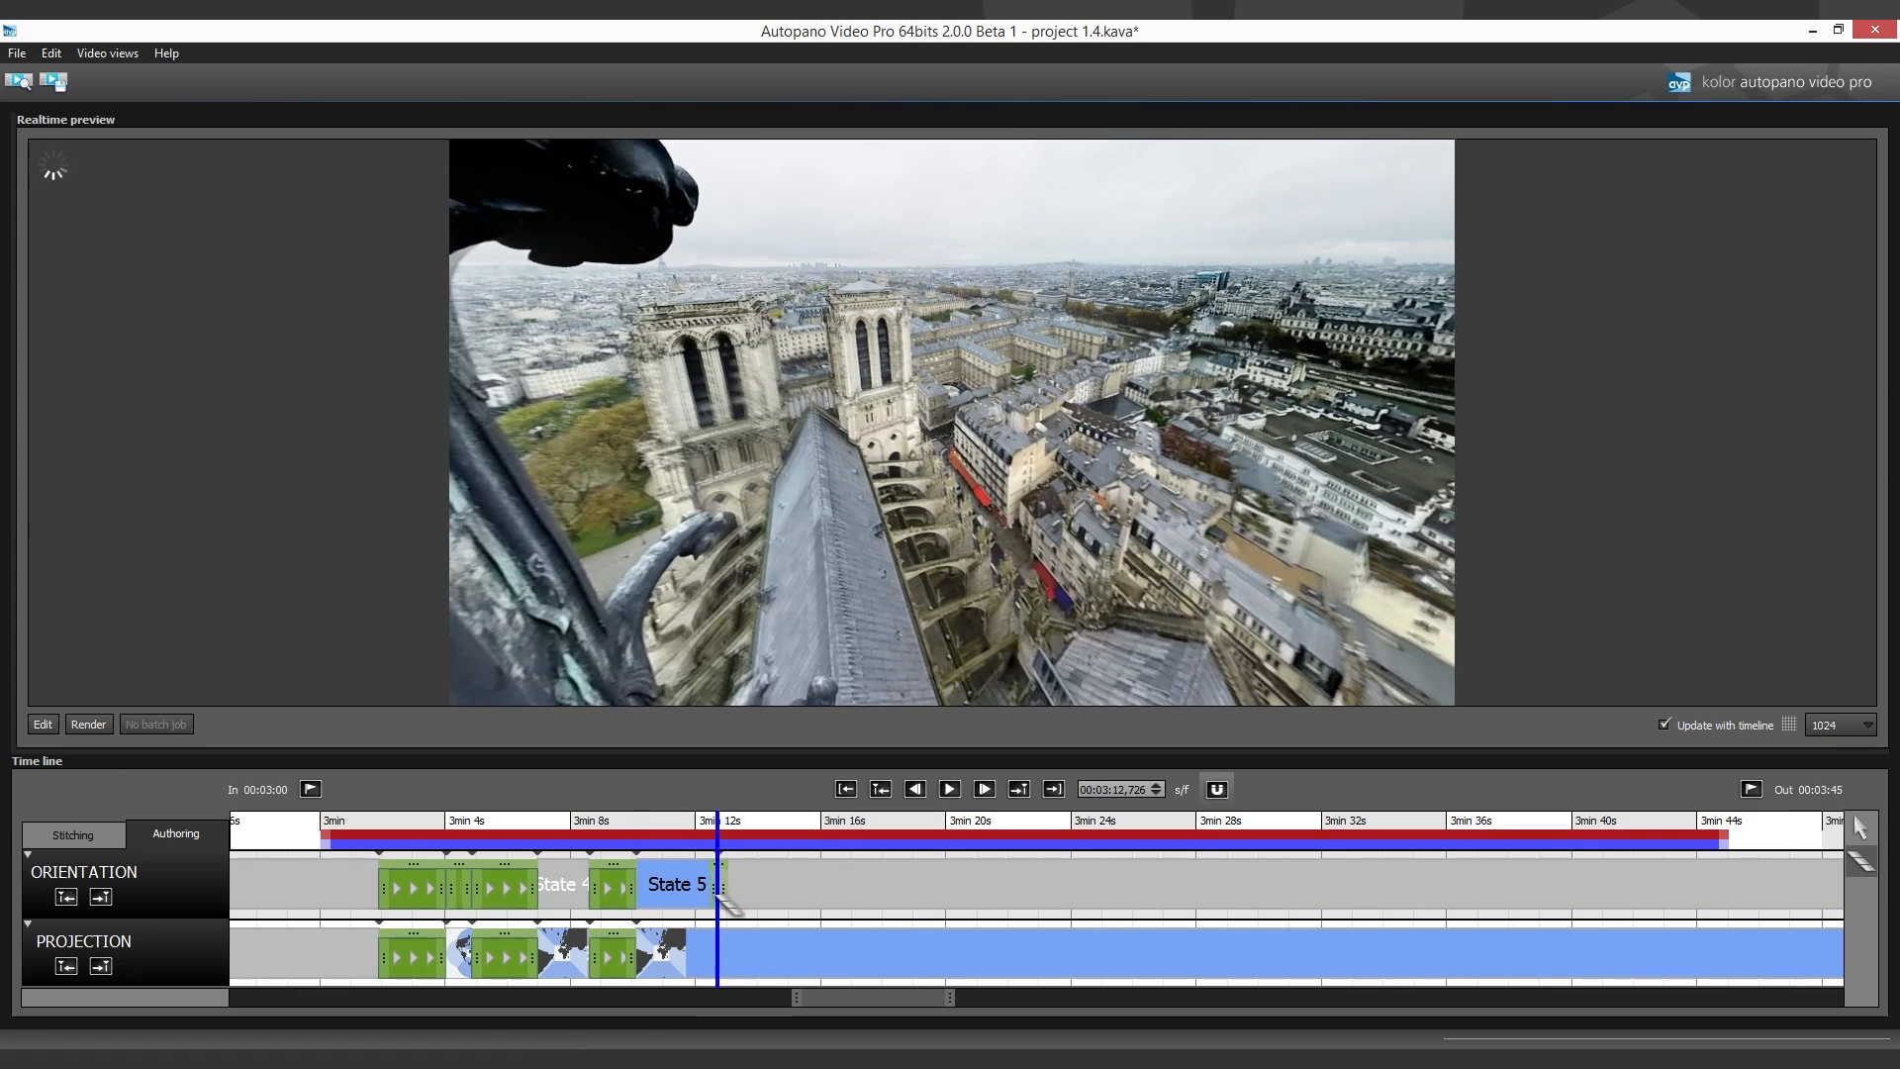
pyautogui.moveTo(718, 892)
pyautogui.mouseDown()
pyautogui.moveTo(636, 896)
pyautogui.moveTo(740, 898)
pyautogui.mouseUp()
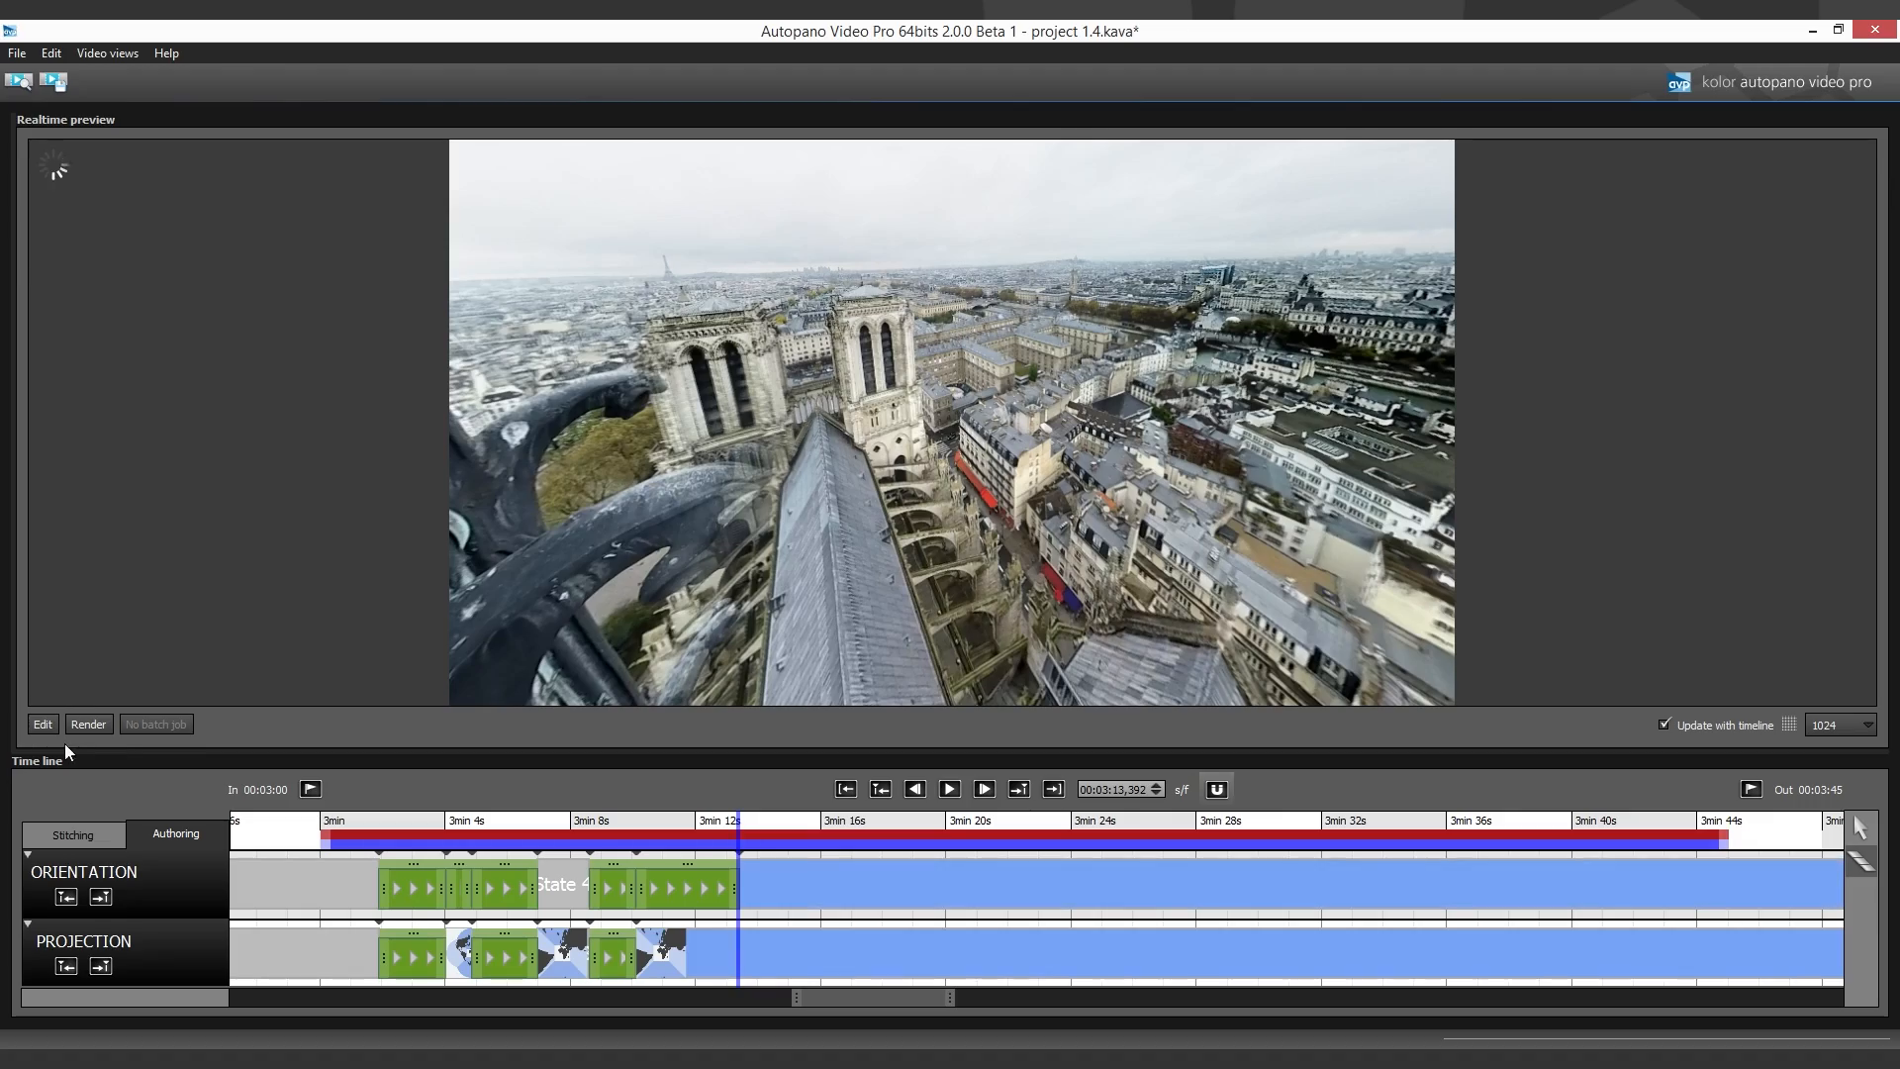
pyautogui.click(38, 727)
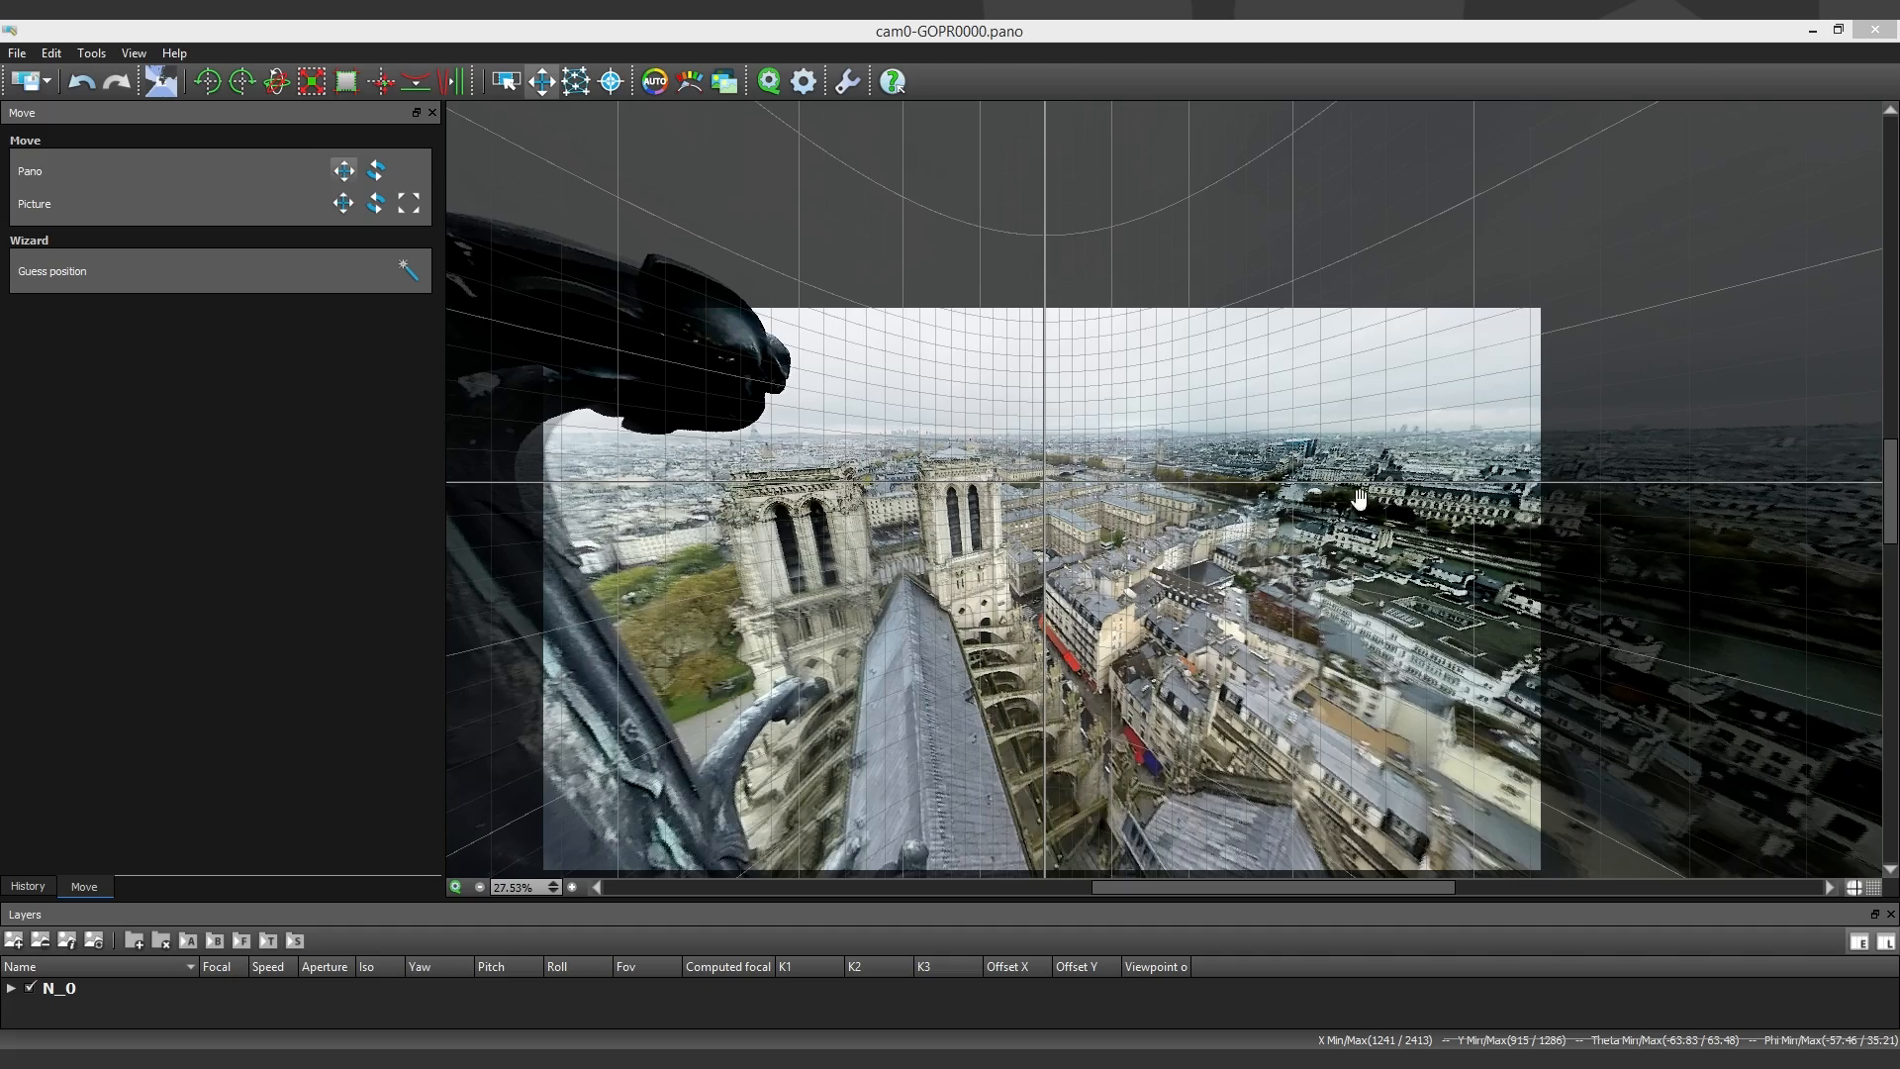
pyautogui.moveTo(1359, 498); pyautogui.dragTo(1358, 553)
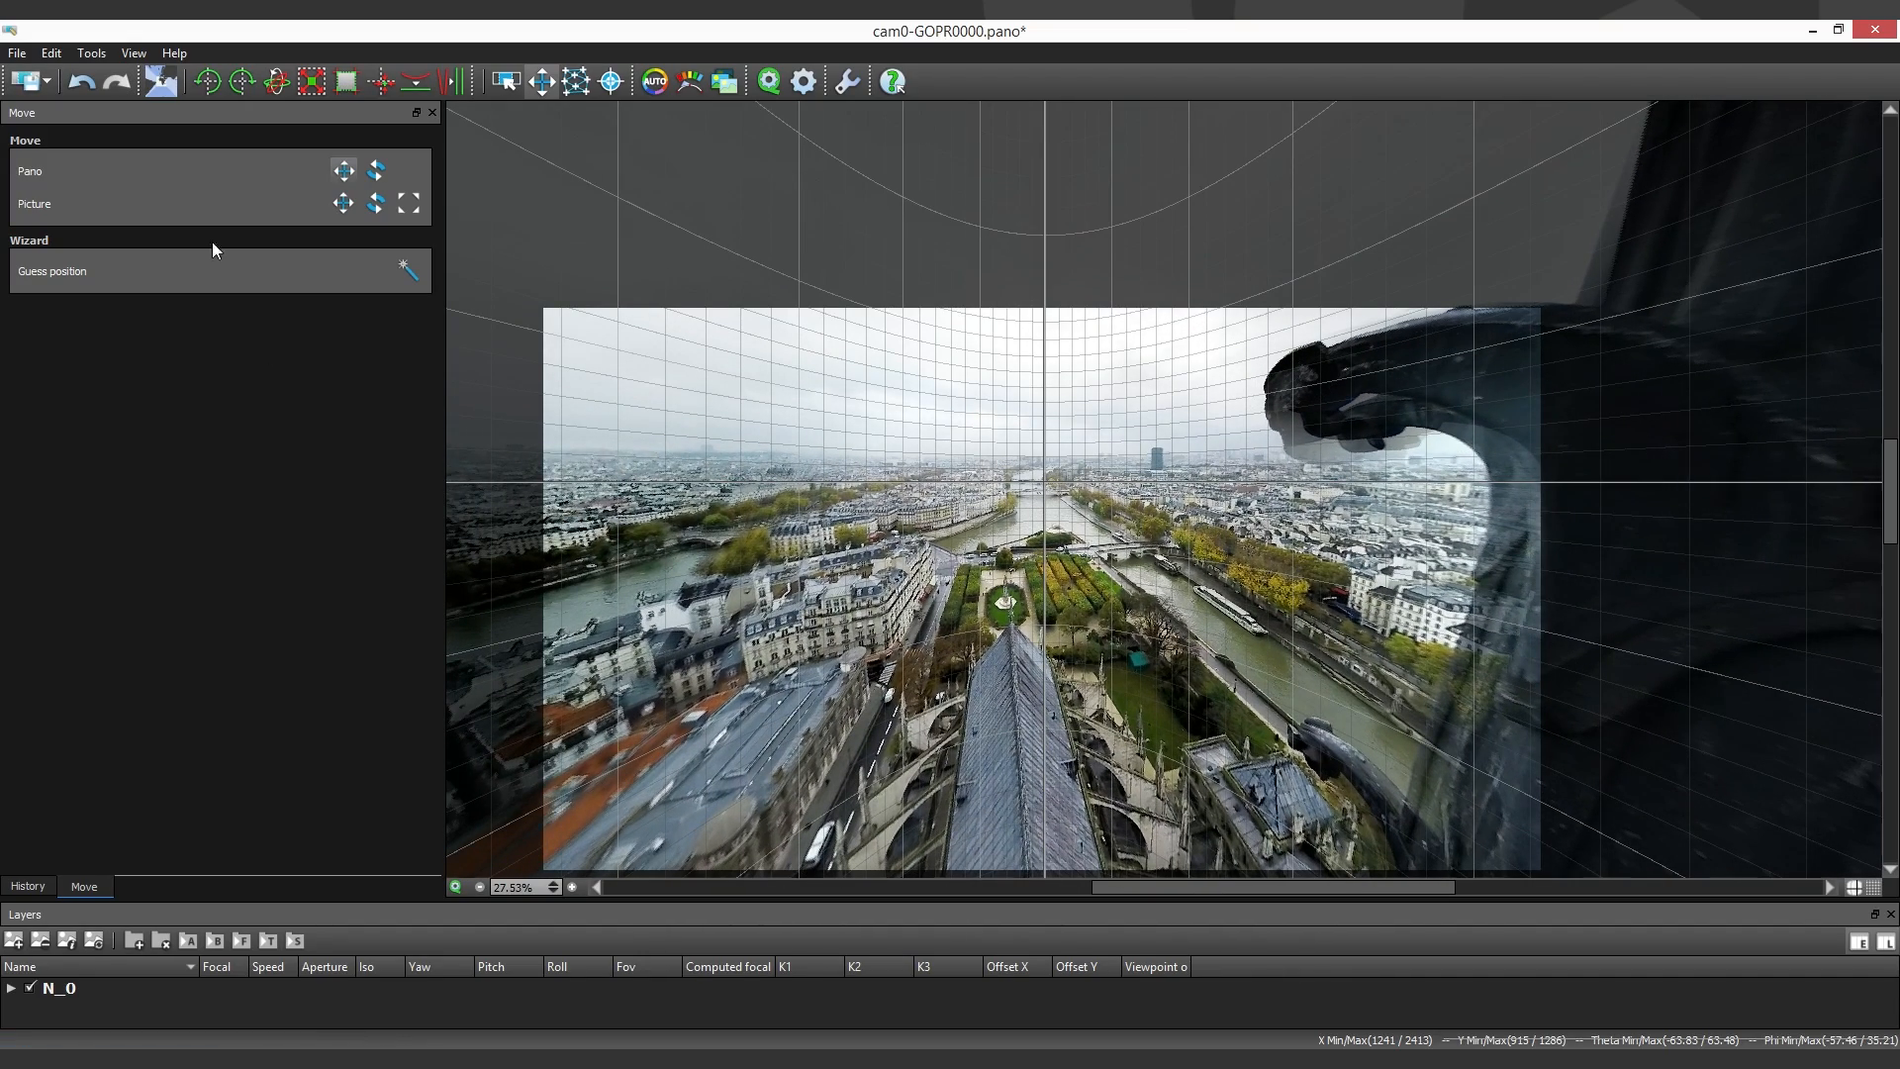
pyautogui.click(22, 82)
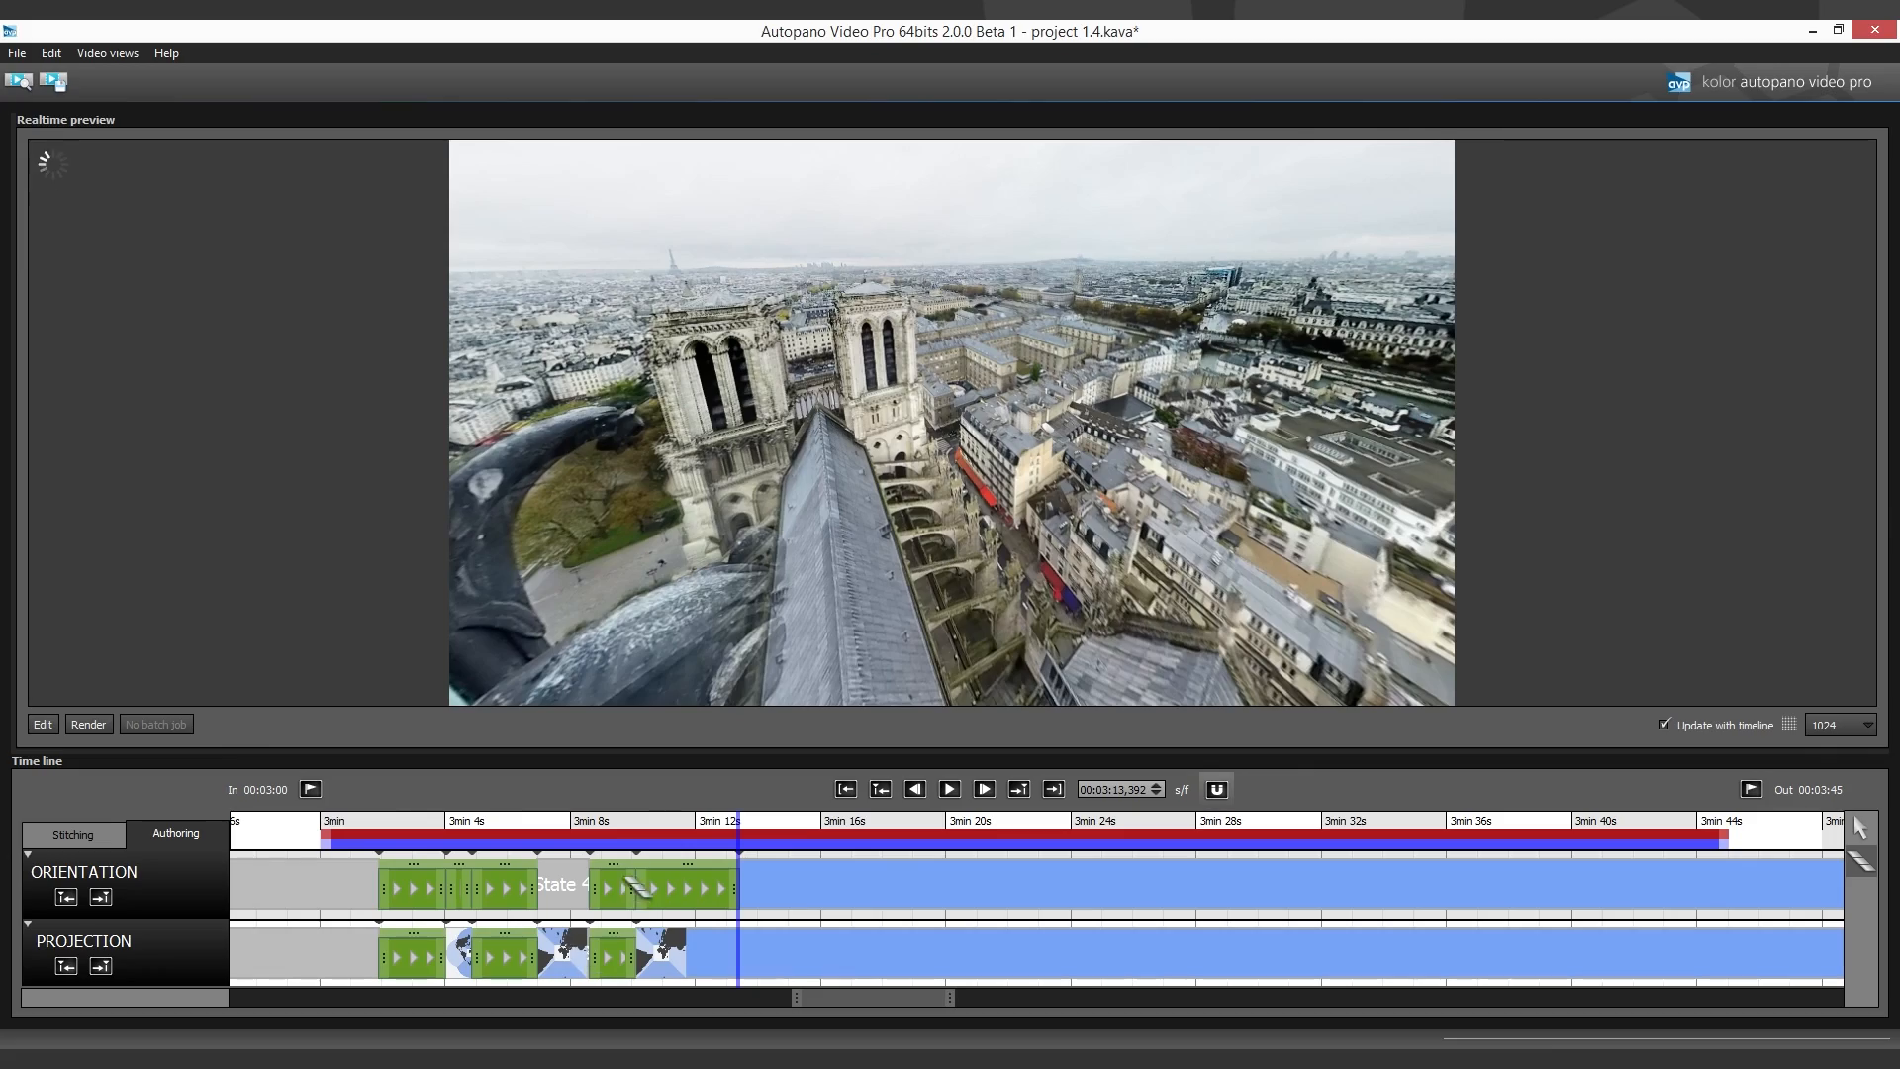
# - Play the animation from 3:10.1 through the new Orientation transition and pause it at about 3:14.1
pyautogui.click(635, 852)
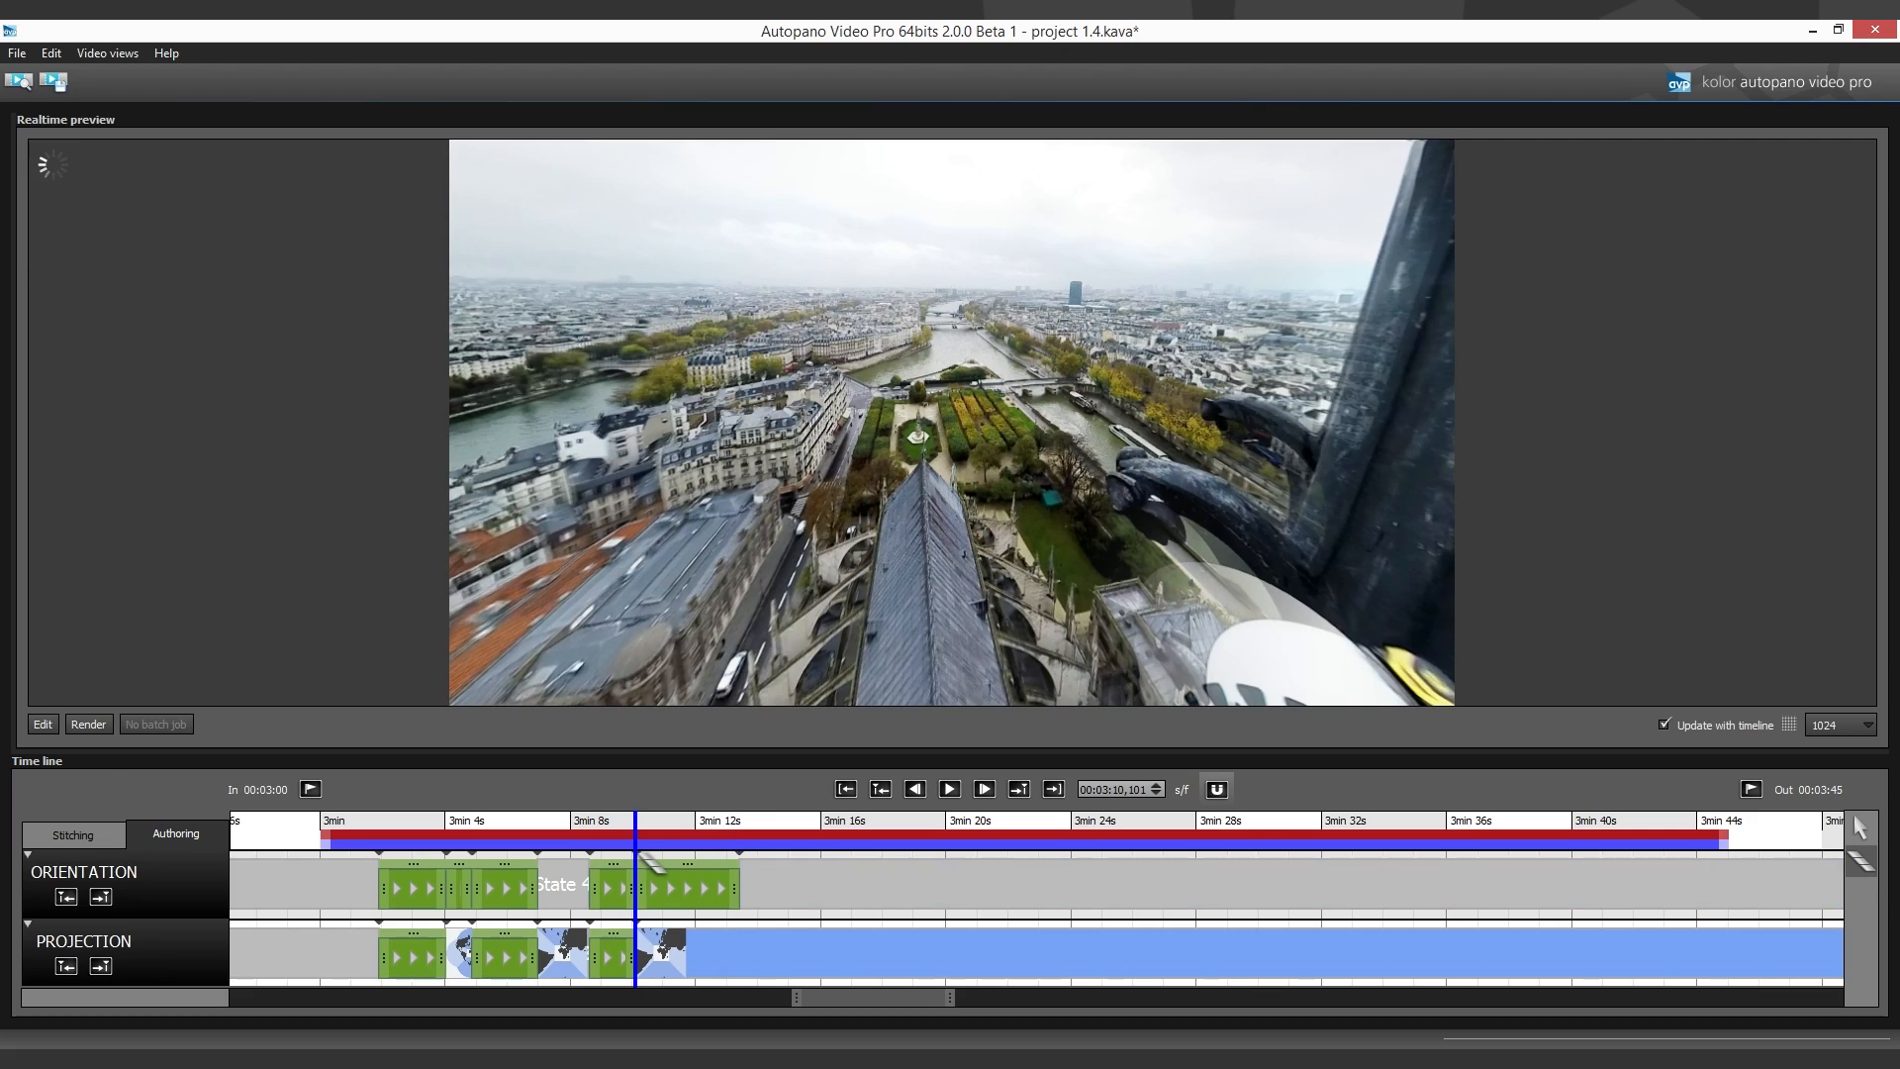
pyautogui.click(953, 787)
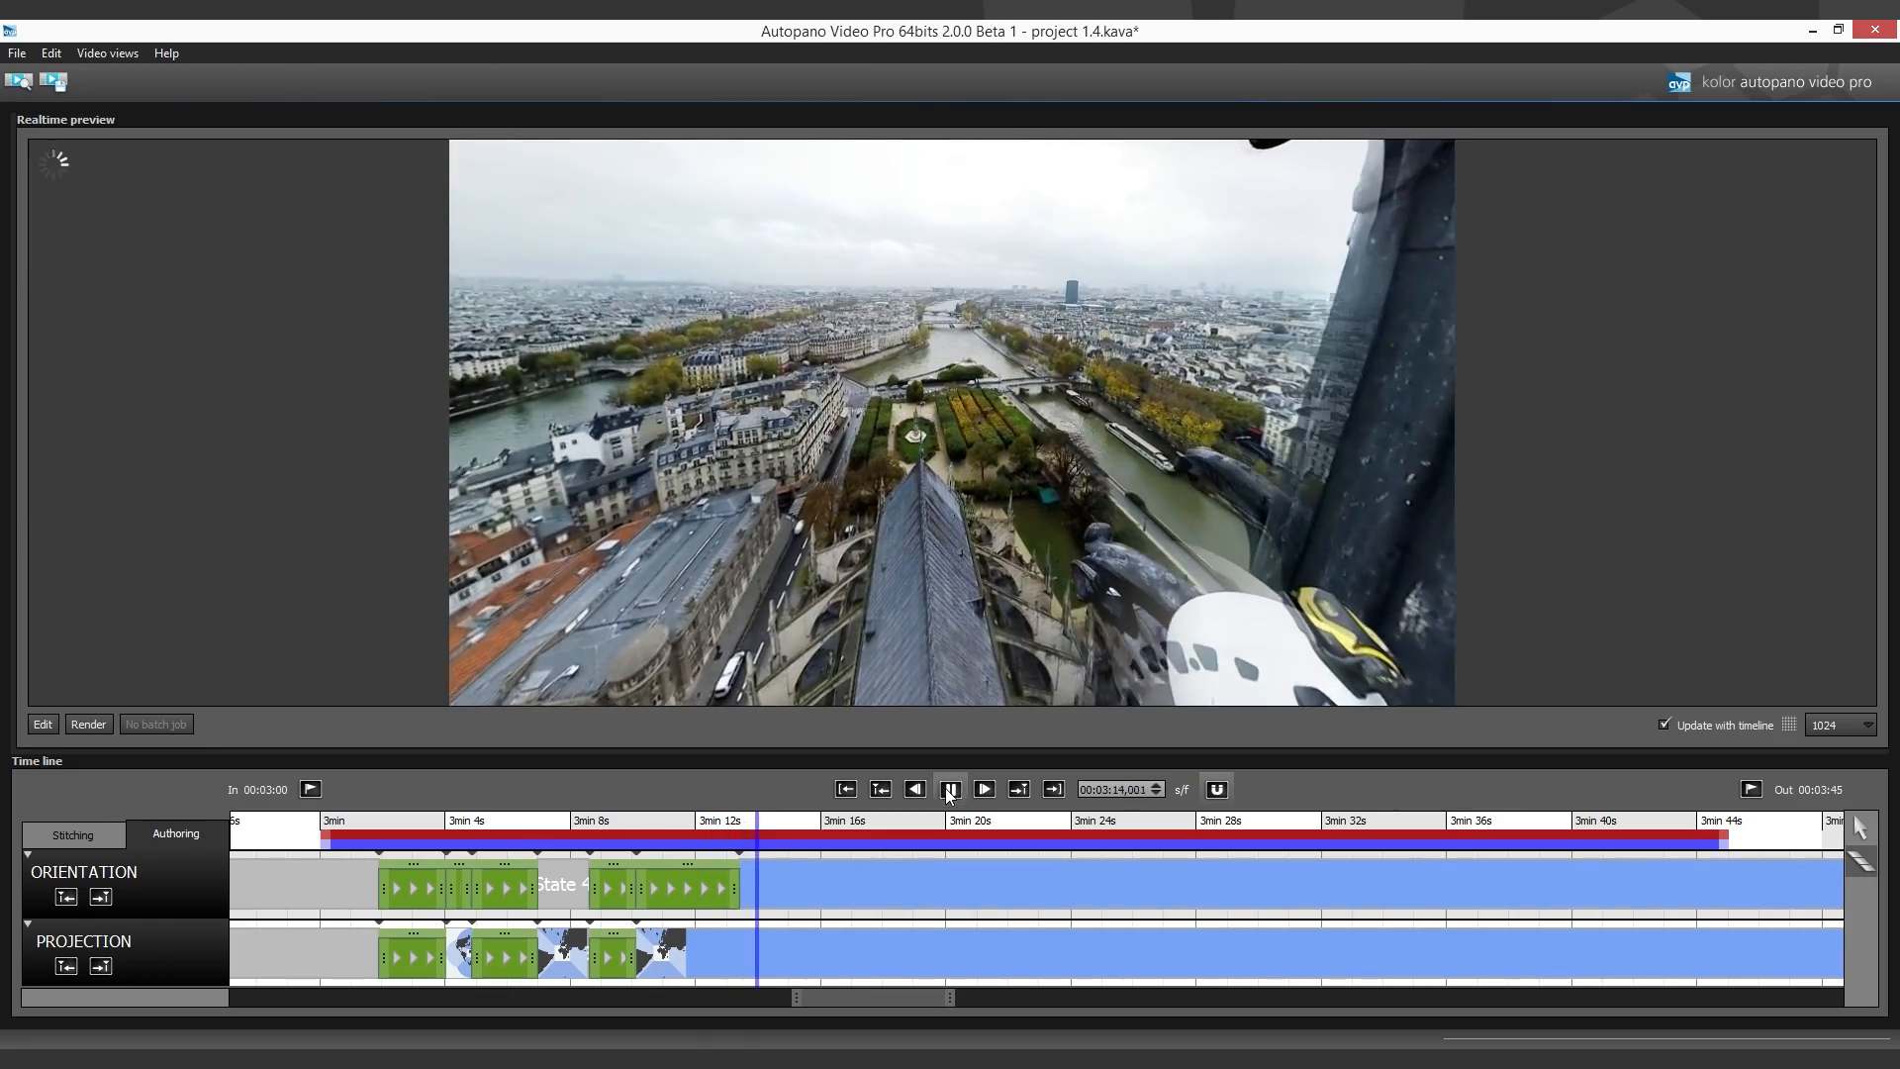
pyautogui.click(948, 788)
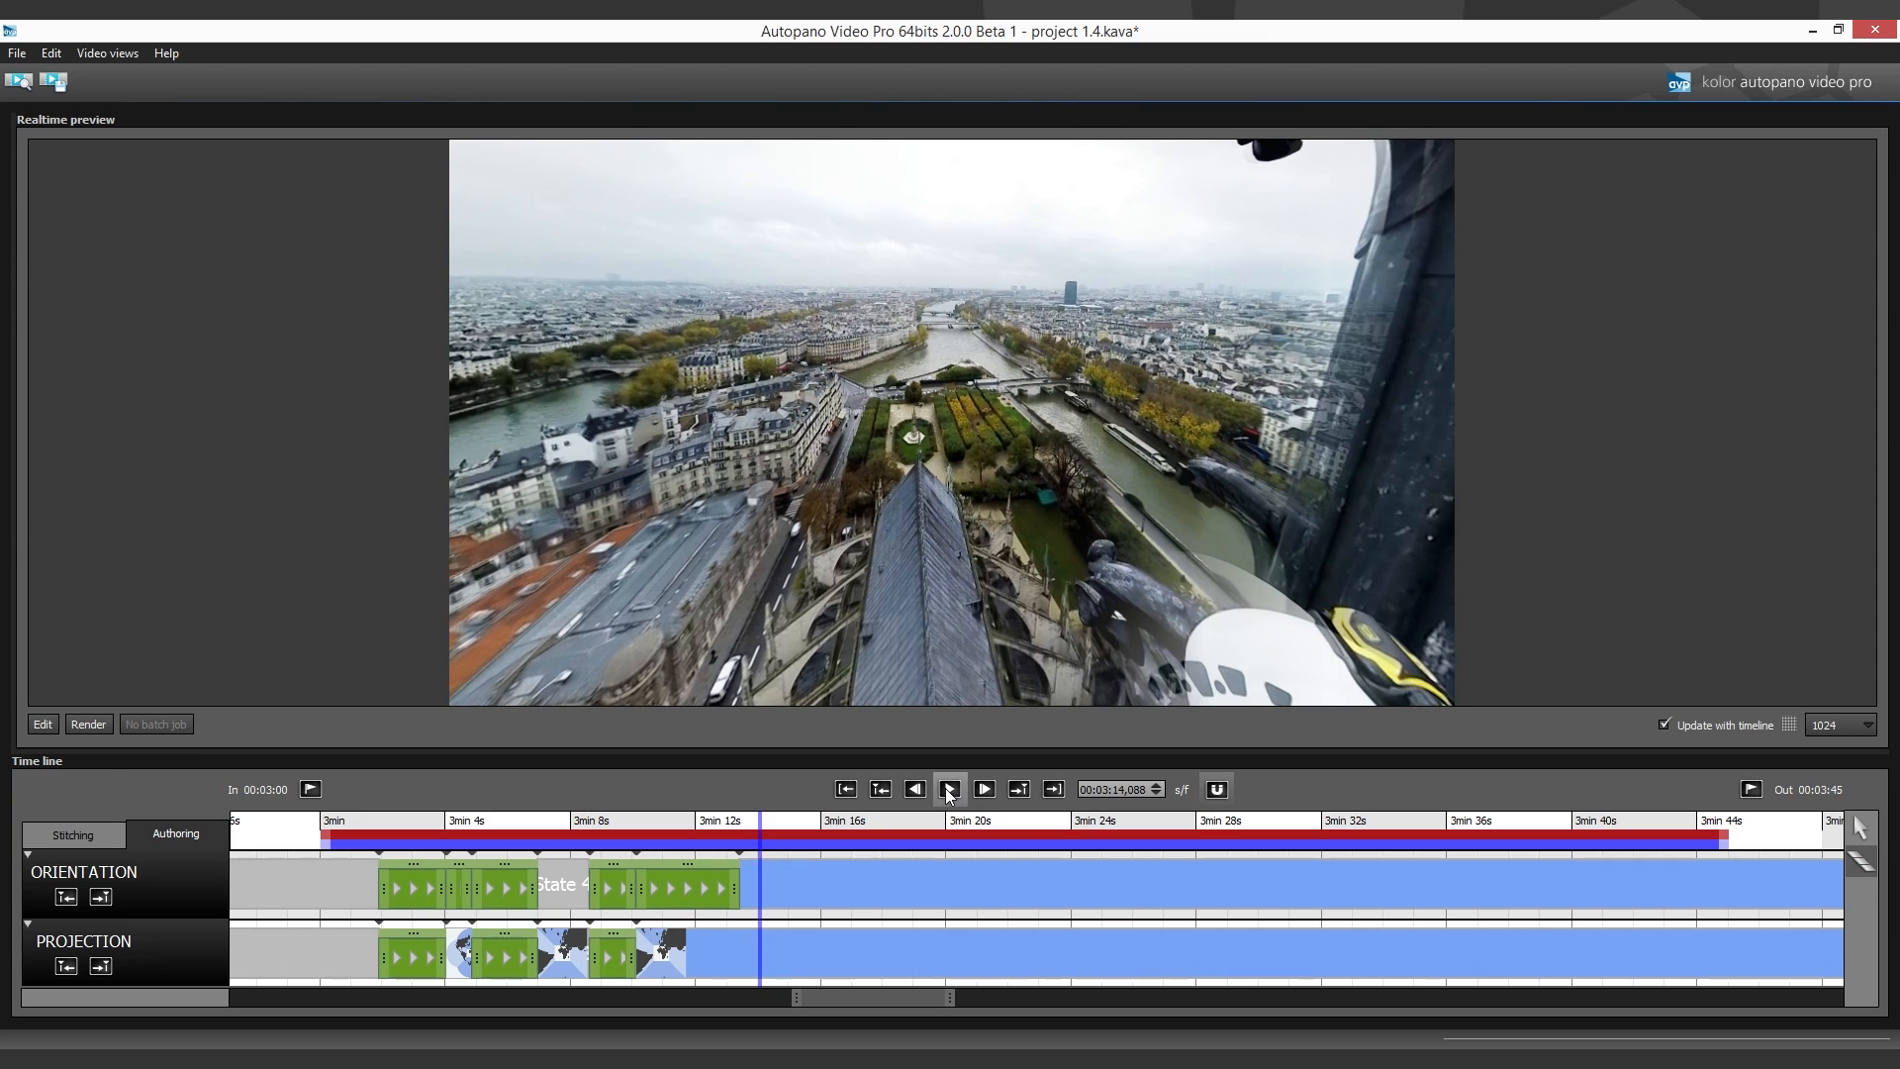
# - Add Orientation and Projection transitions running from about 3:13.4 to about 3:15
pyautogui.click(793, 884)
pyautogui.moveTo(784, 886); pyautogui.dragTo(742, 886)
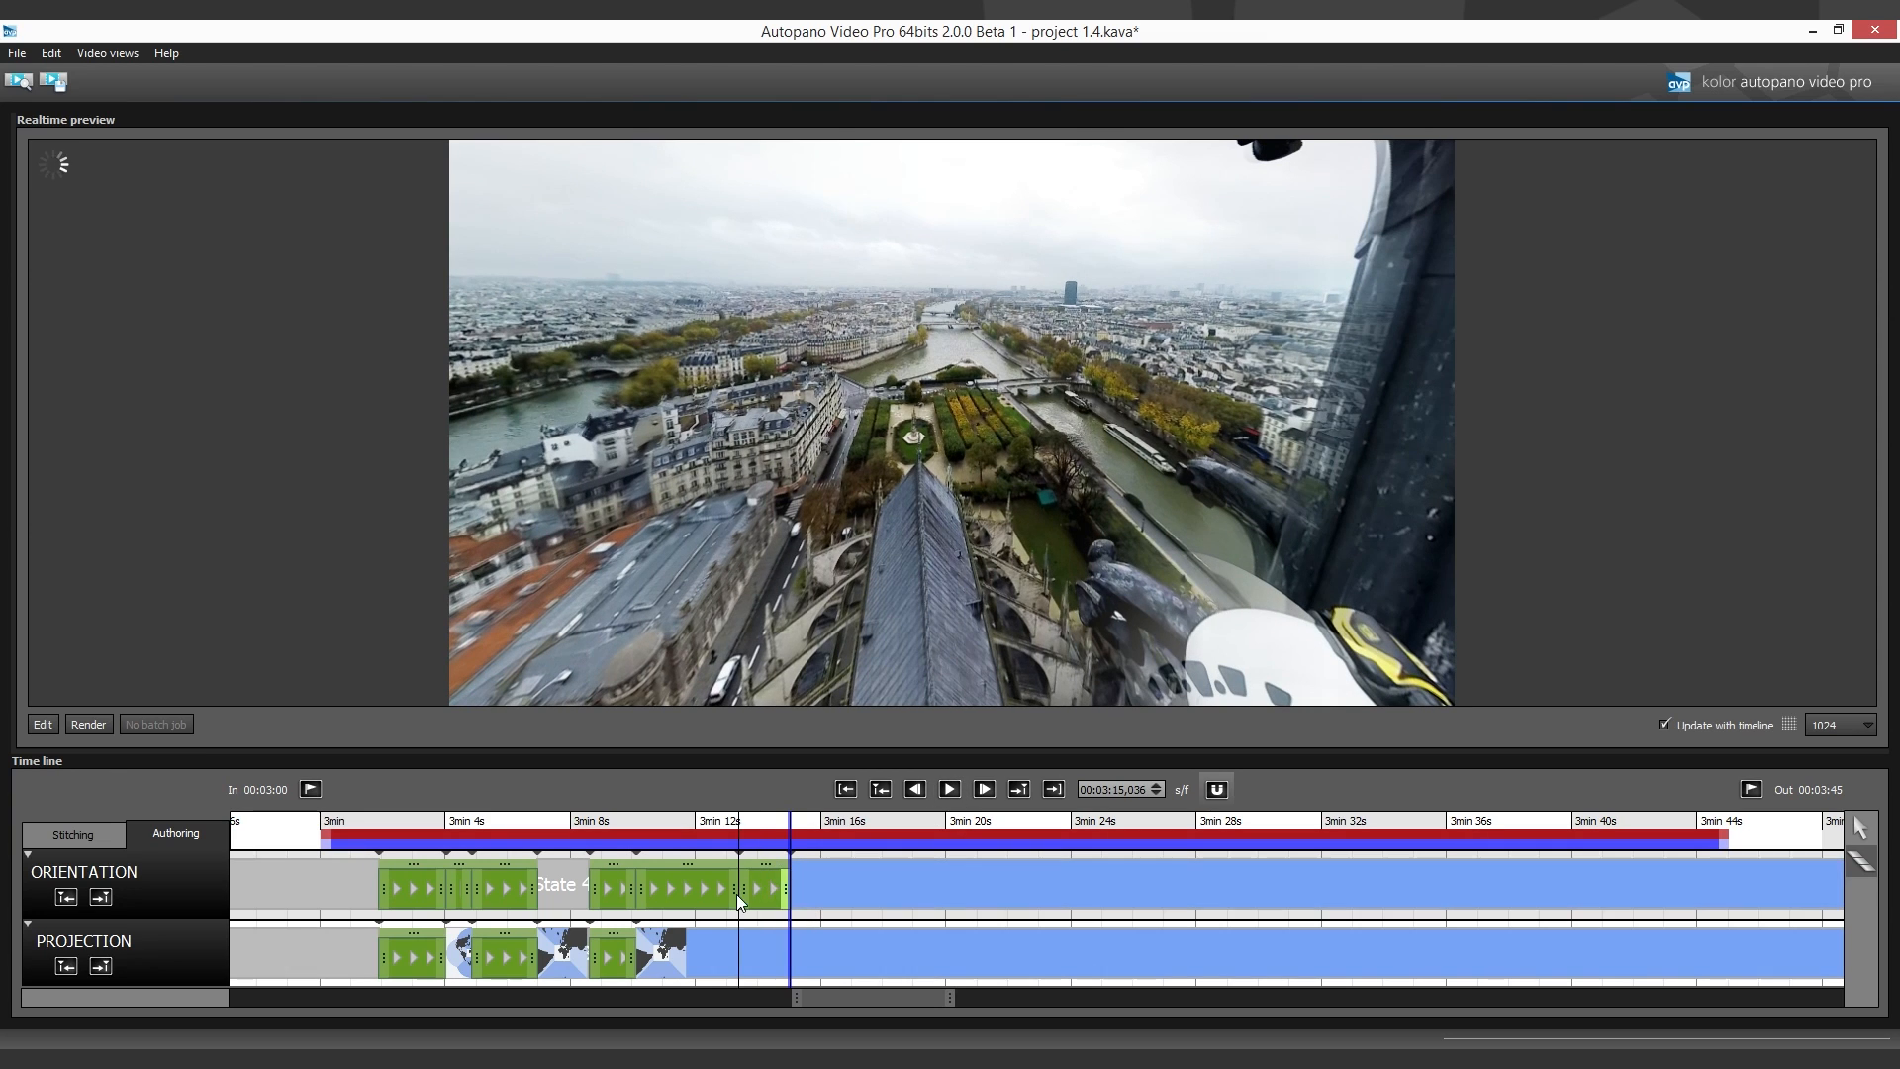
pyautogui.click(762, 957)
pyautogui.moveTo(771, 974)
pyautogui.mouseDown()
pyautogui.moveTo(792, 972)
pyautogui.moveTo(740, 969)
pyautogui.mouseUp()
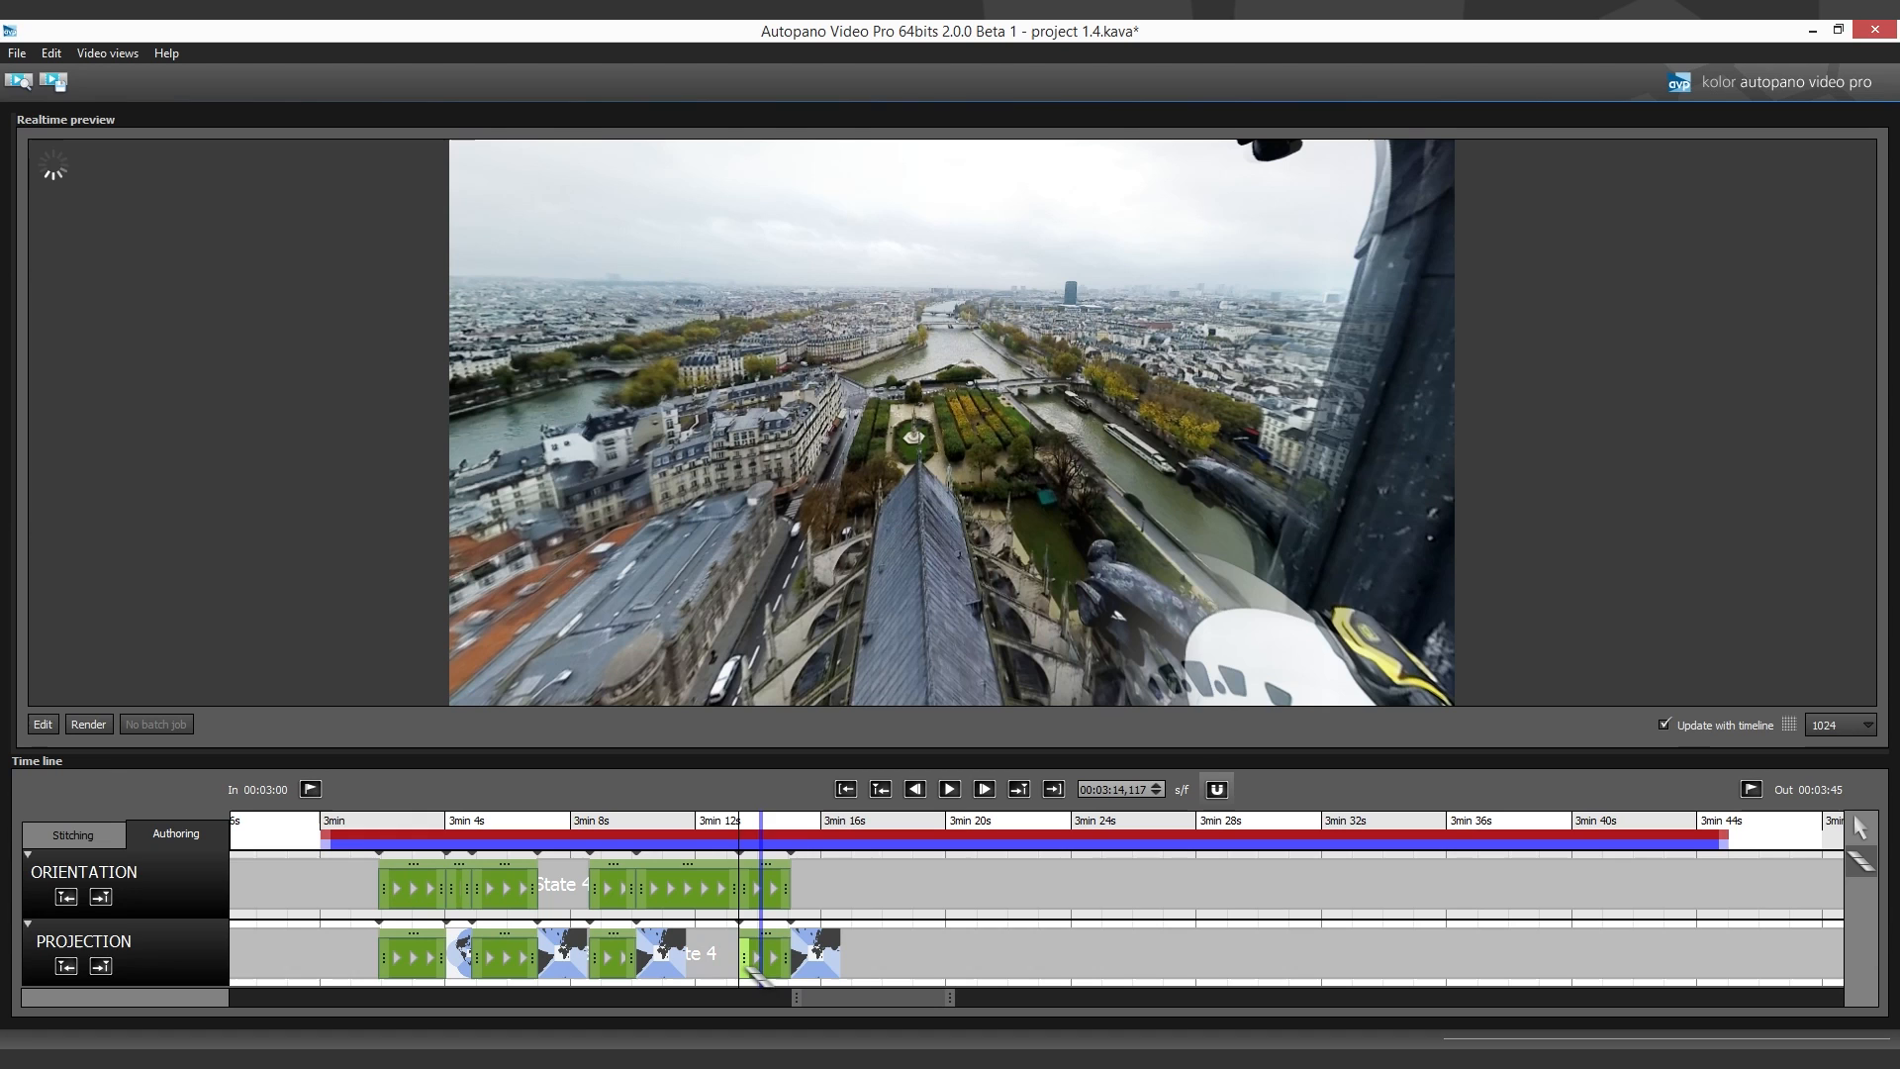
# - Edit the panorama at about 3:15 and apply the Little planet projection to it
pyautogui.click(793, 857)
pyautogui.click(57, 725)
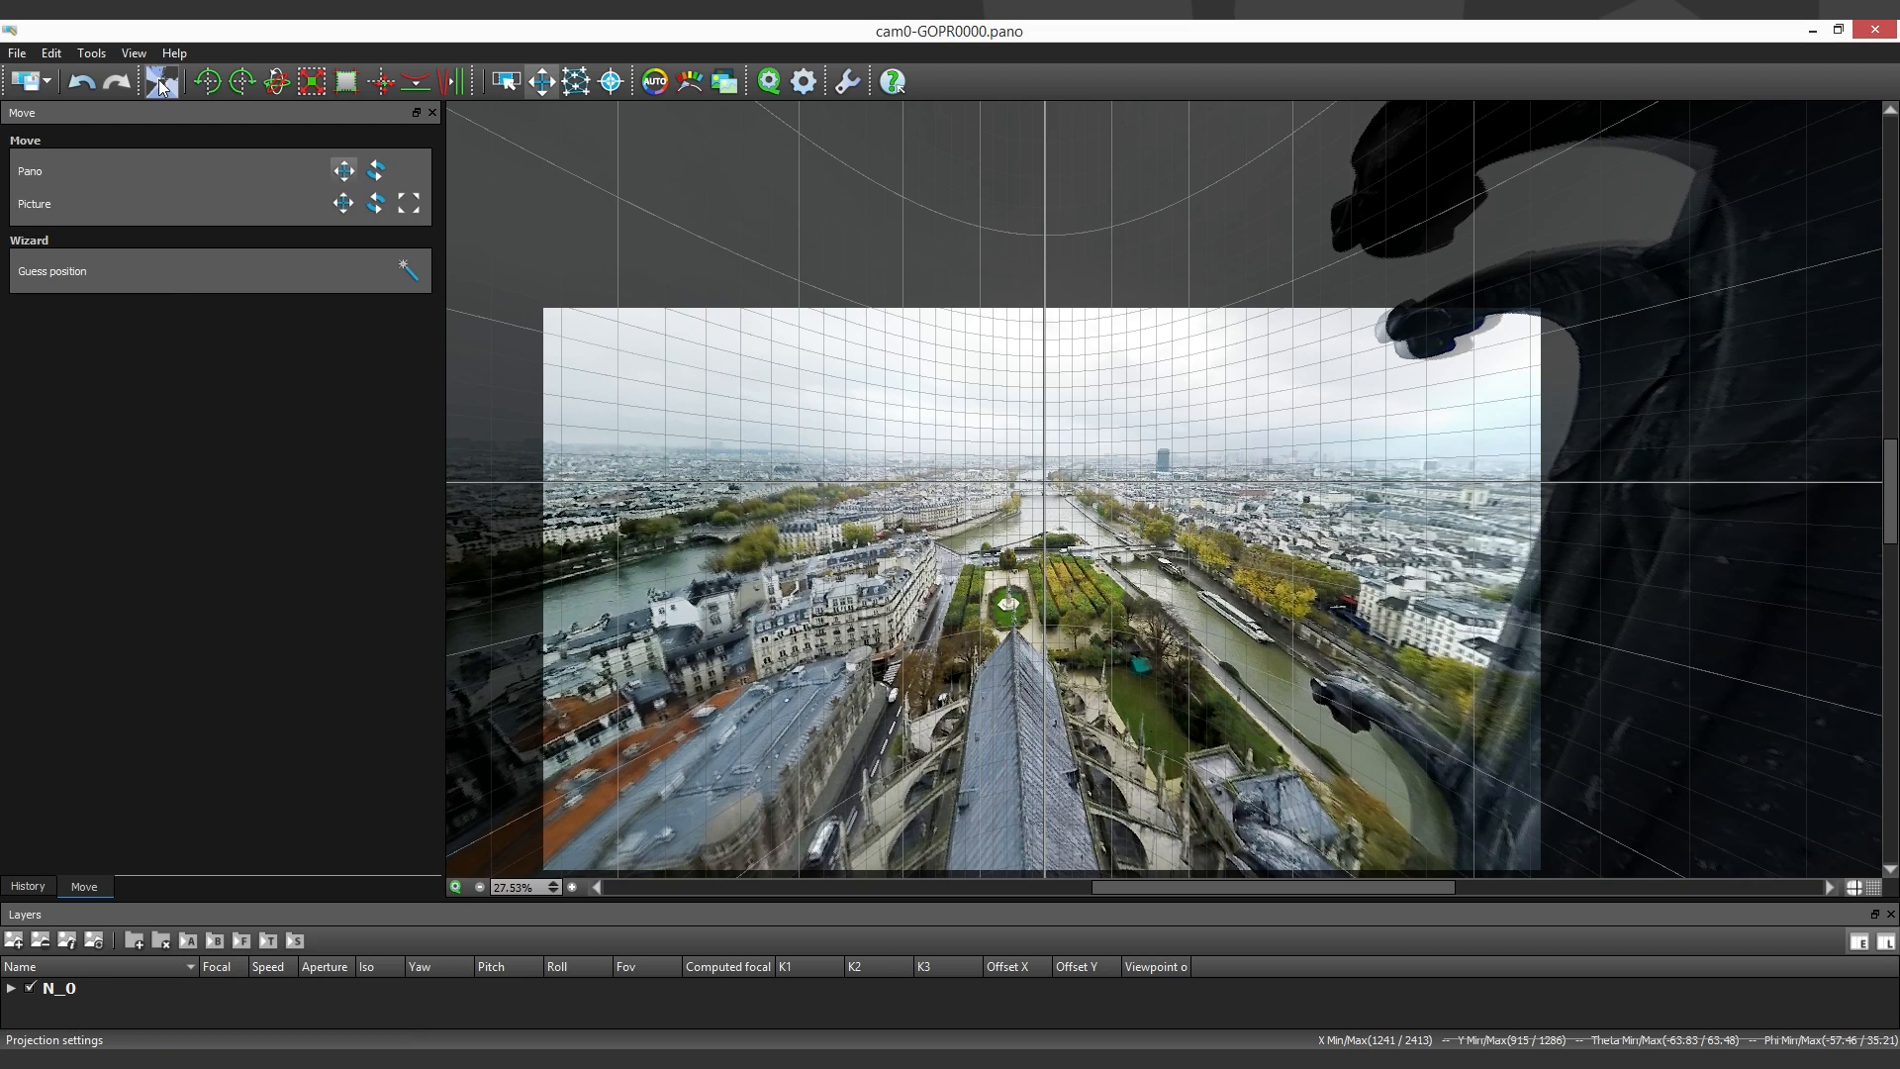
pyautogui.click(158, 79)
pyautogui.click(174, 358)
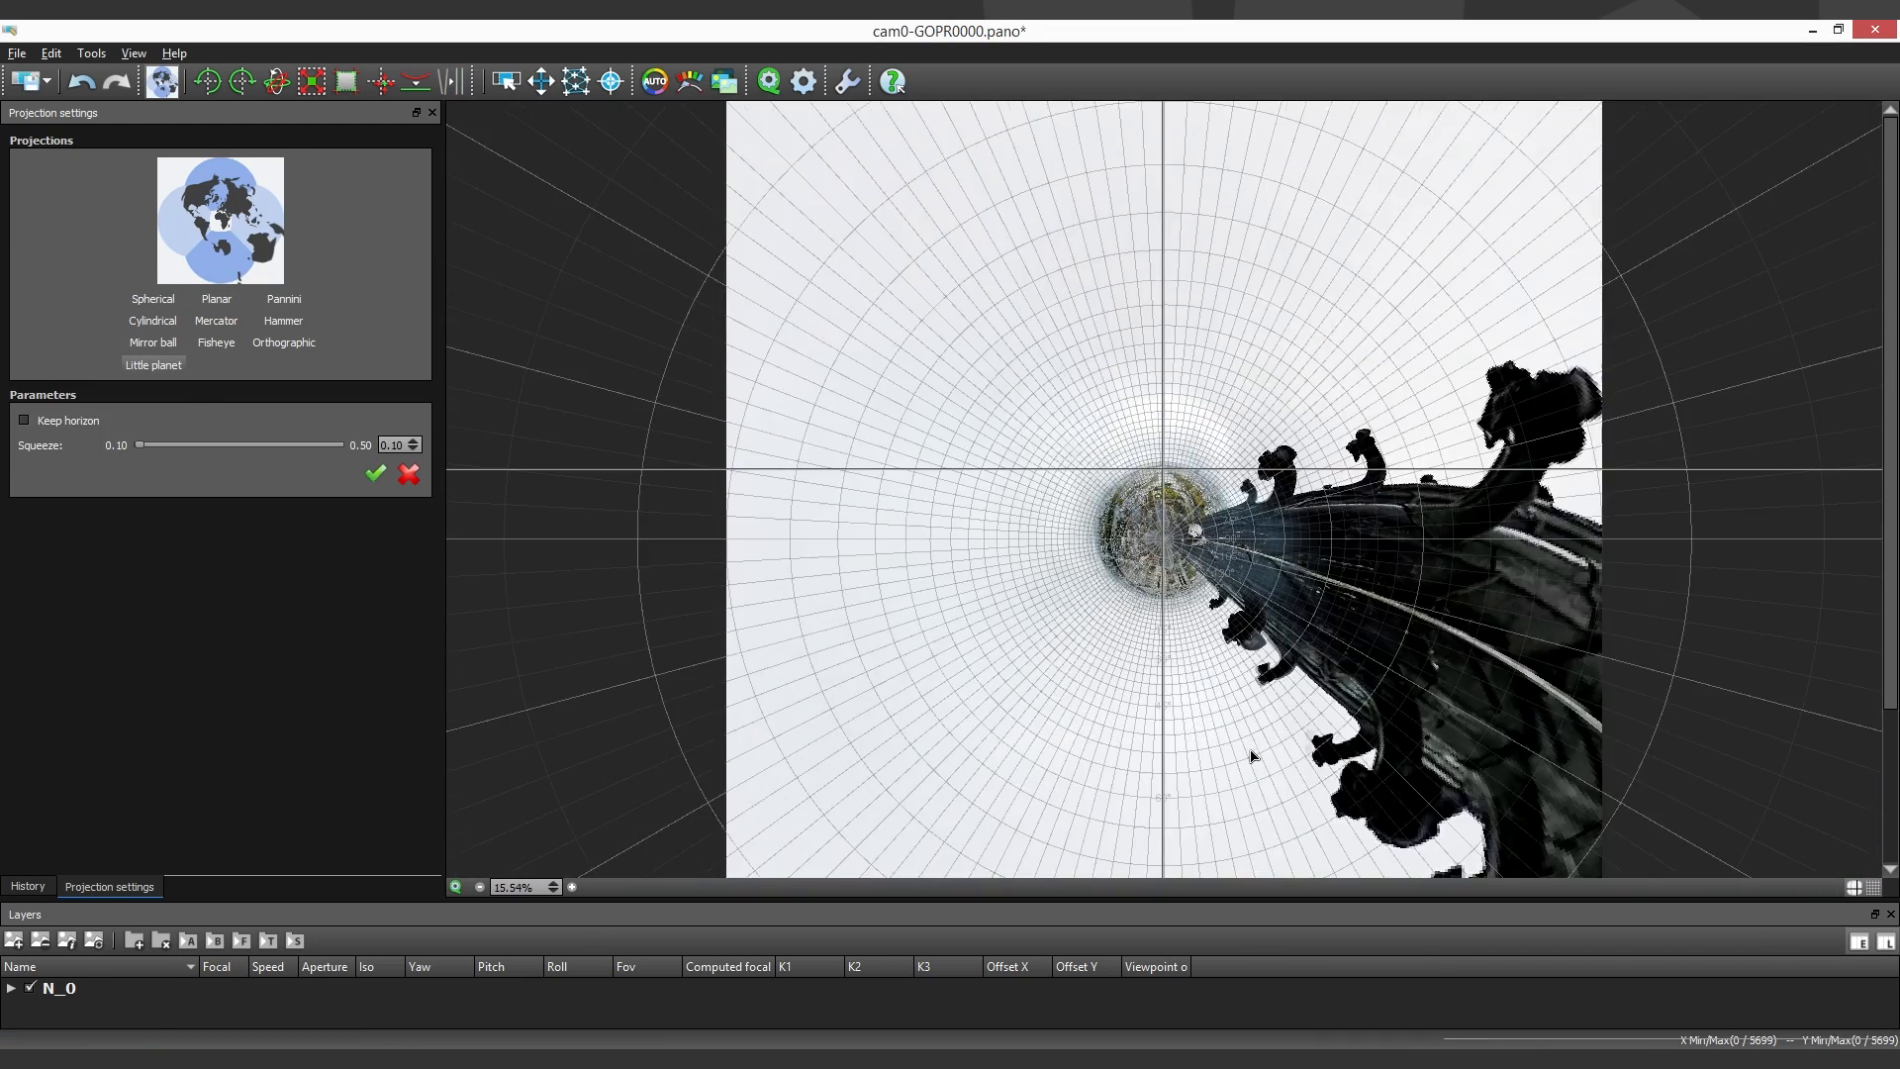
pyautogui.scroll(-1, 1245, 703)
pyautogui.click(540, 81)
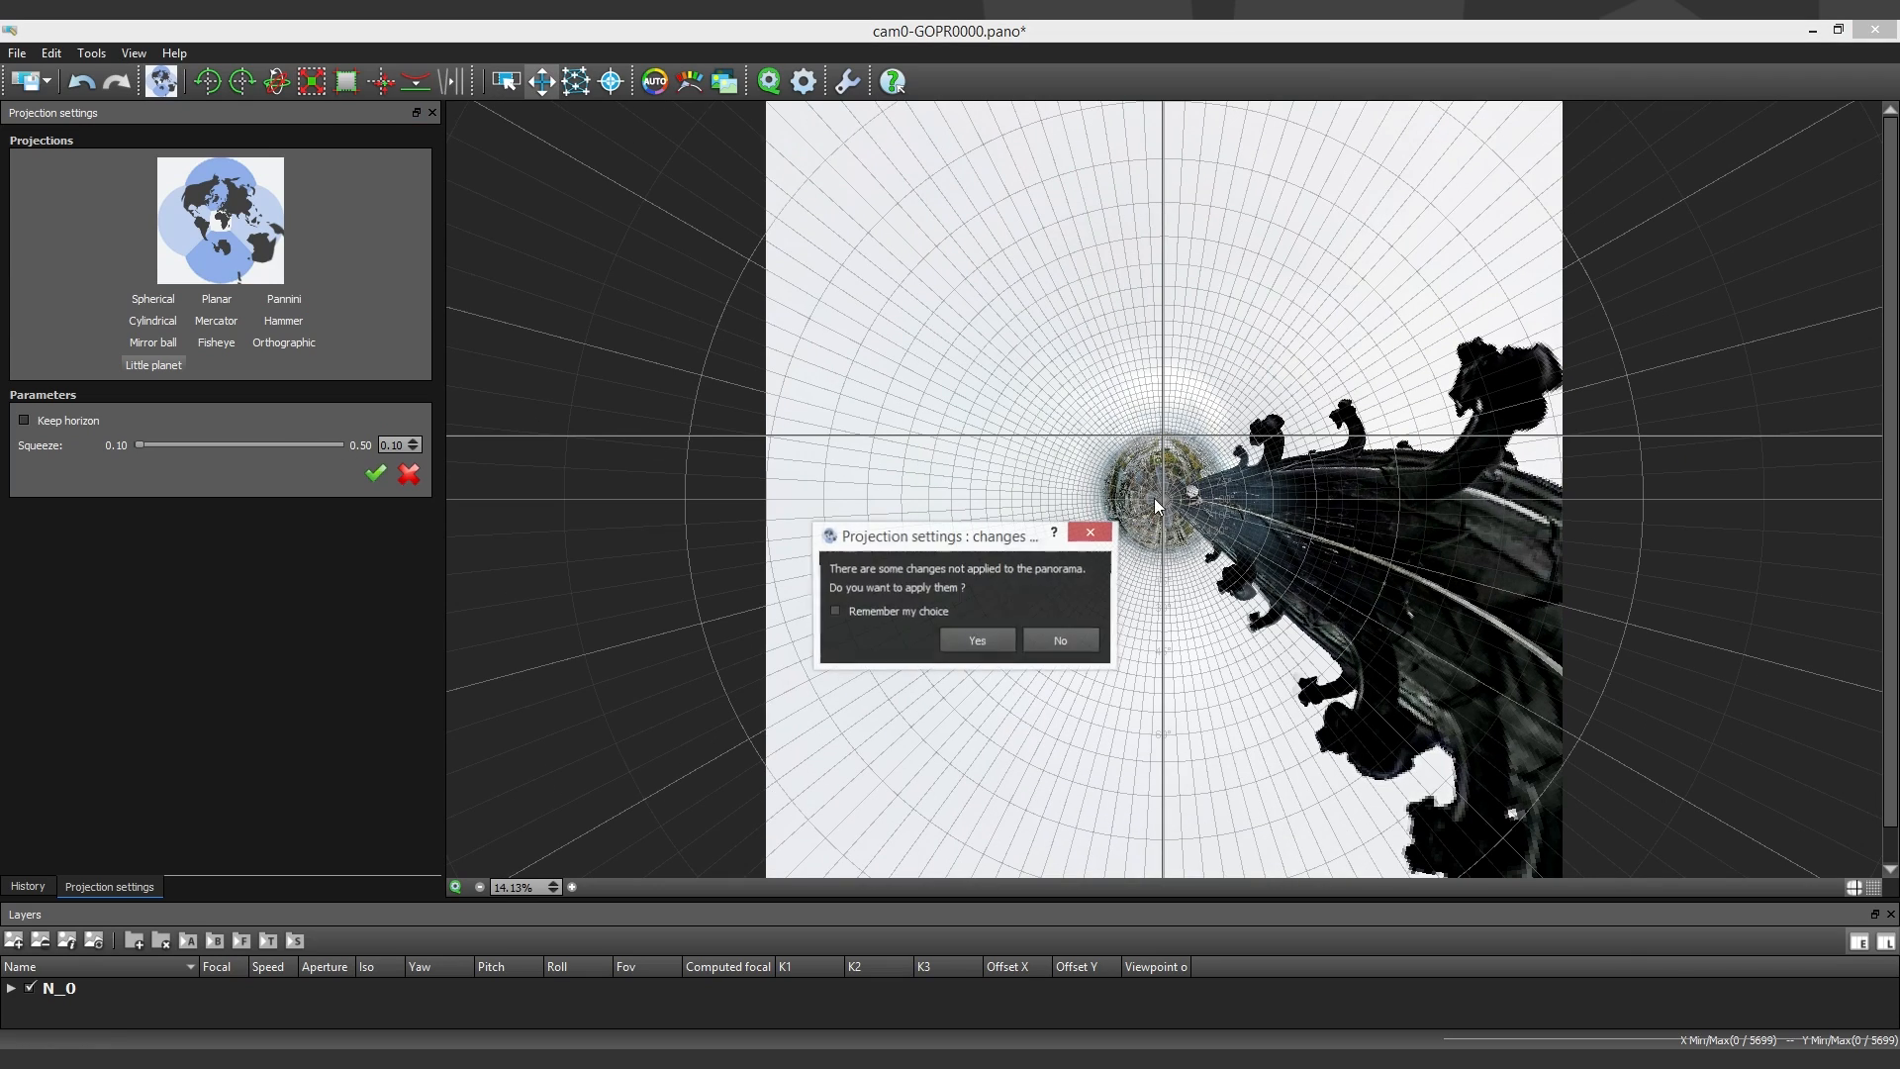
pyautogui.click(1001, 643)
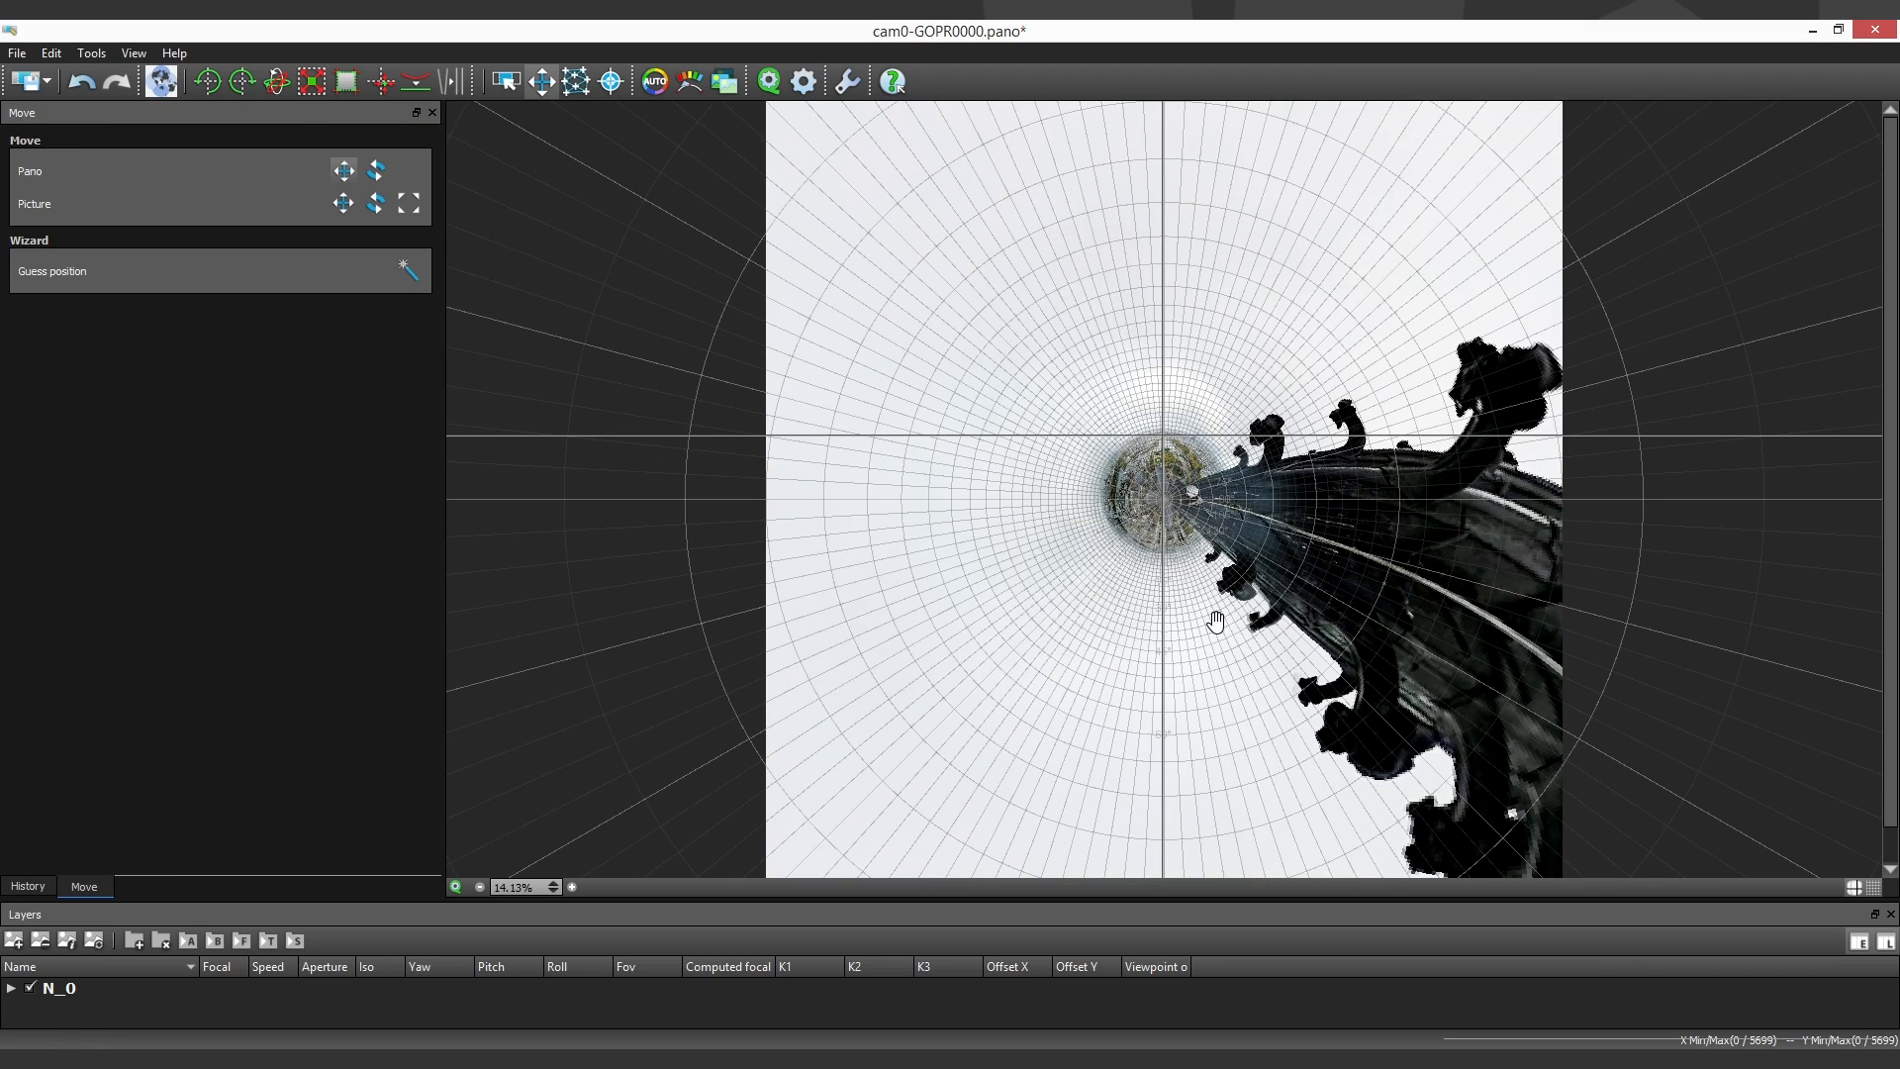
# - Move the panorama to turn the little planet inside out, with the sky centred and the spire below it, and save it
pyautogui.moveTo(1217, 619); pyautogui.dragTo(1168, 525)
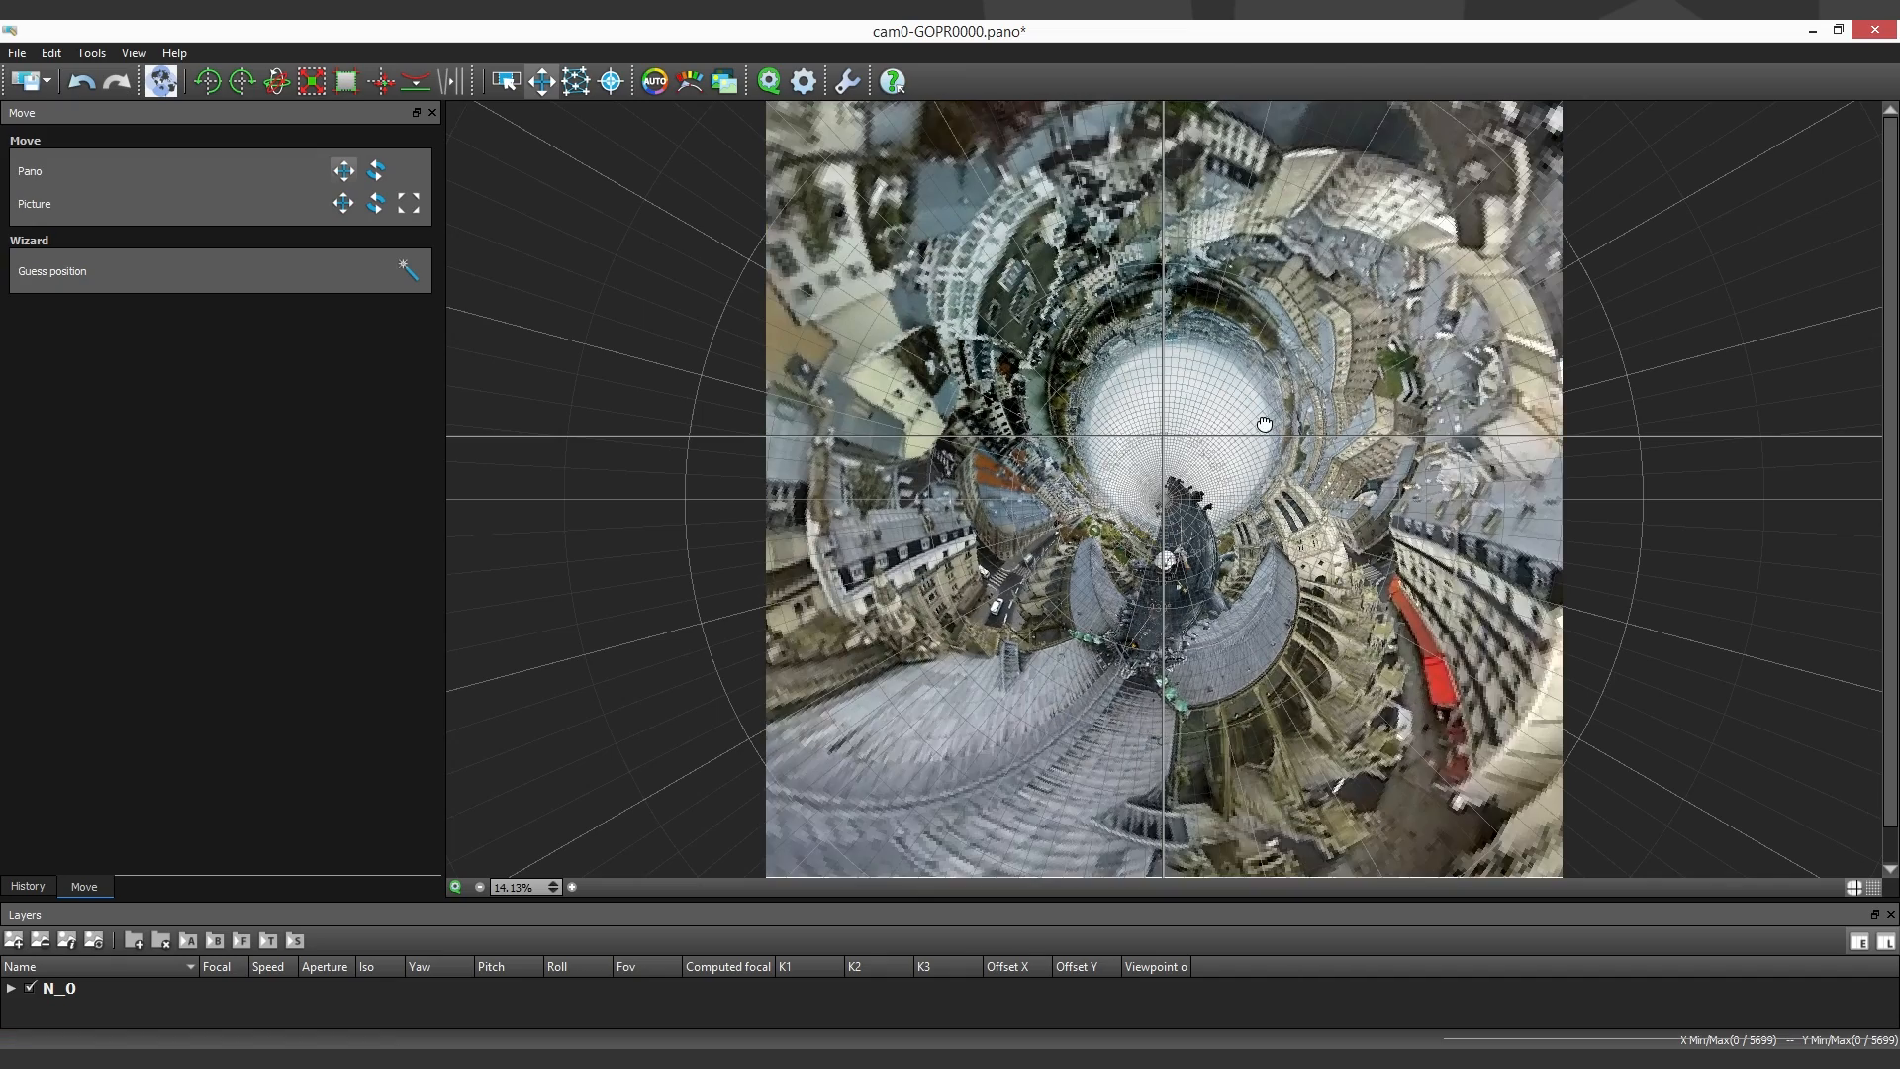
pyautogui.moveTo(1259, 425); pyautogui.dragTo(1194, 541)
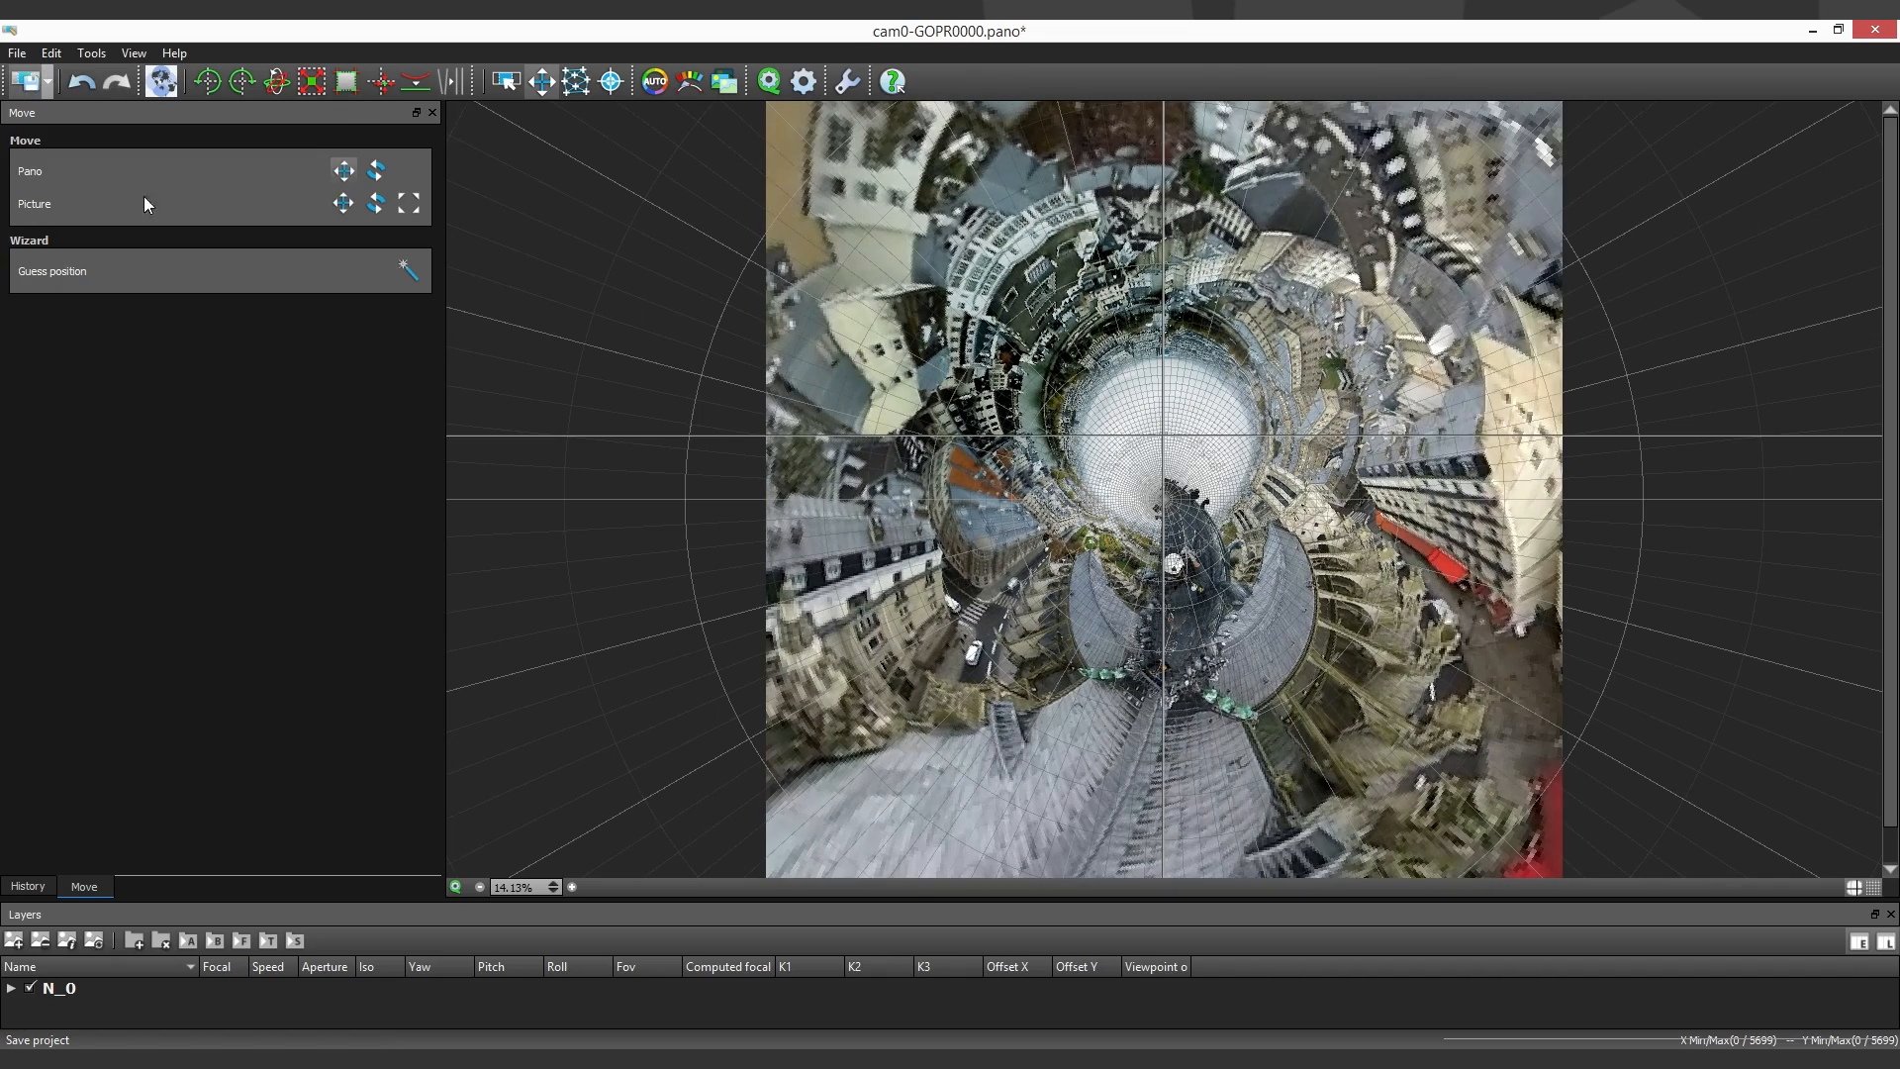
pyautogui.hotkey('ctrl', 's')
# - Crop the inverted planet at 16:9 around the sky circle to X 0.010 to 0.985 and Y 0.157 to 0.705
pyautogui.click(351, 82)
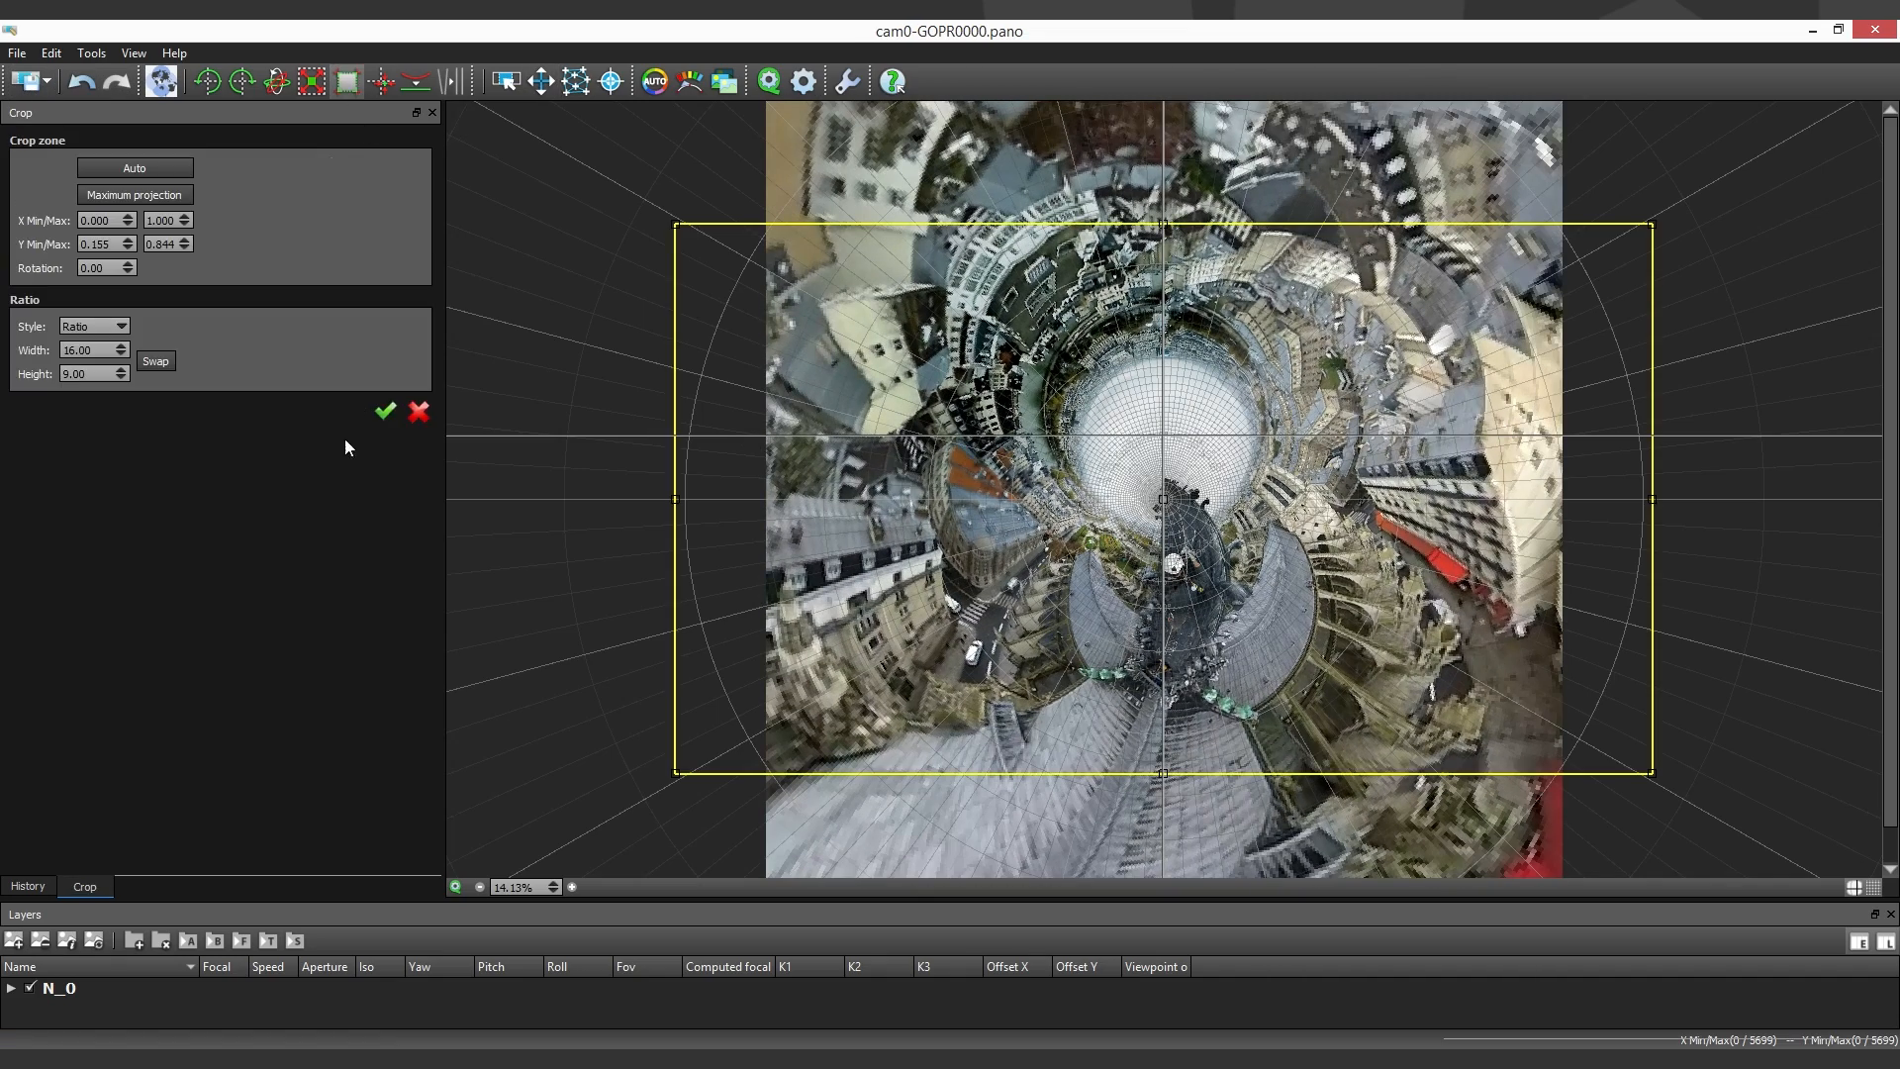
pyautogui.moveTo(1166, 216); pyautogui.dragTo(1165, 302)
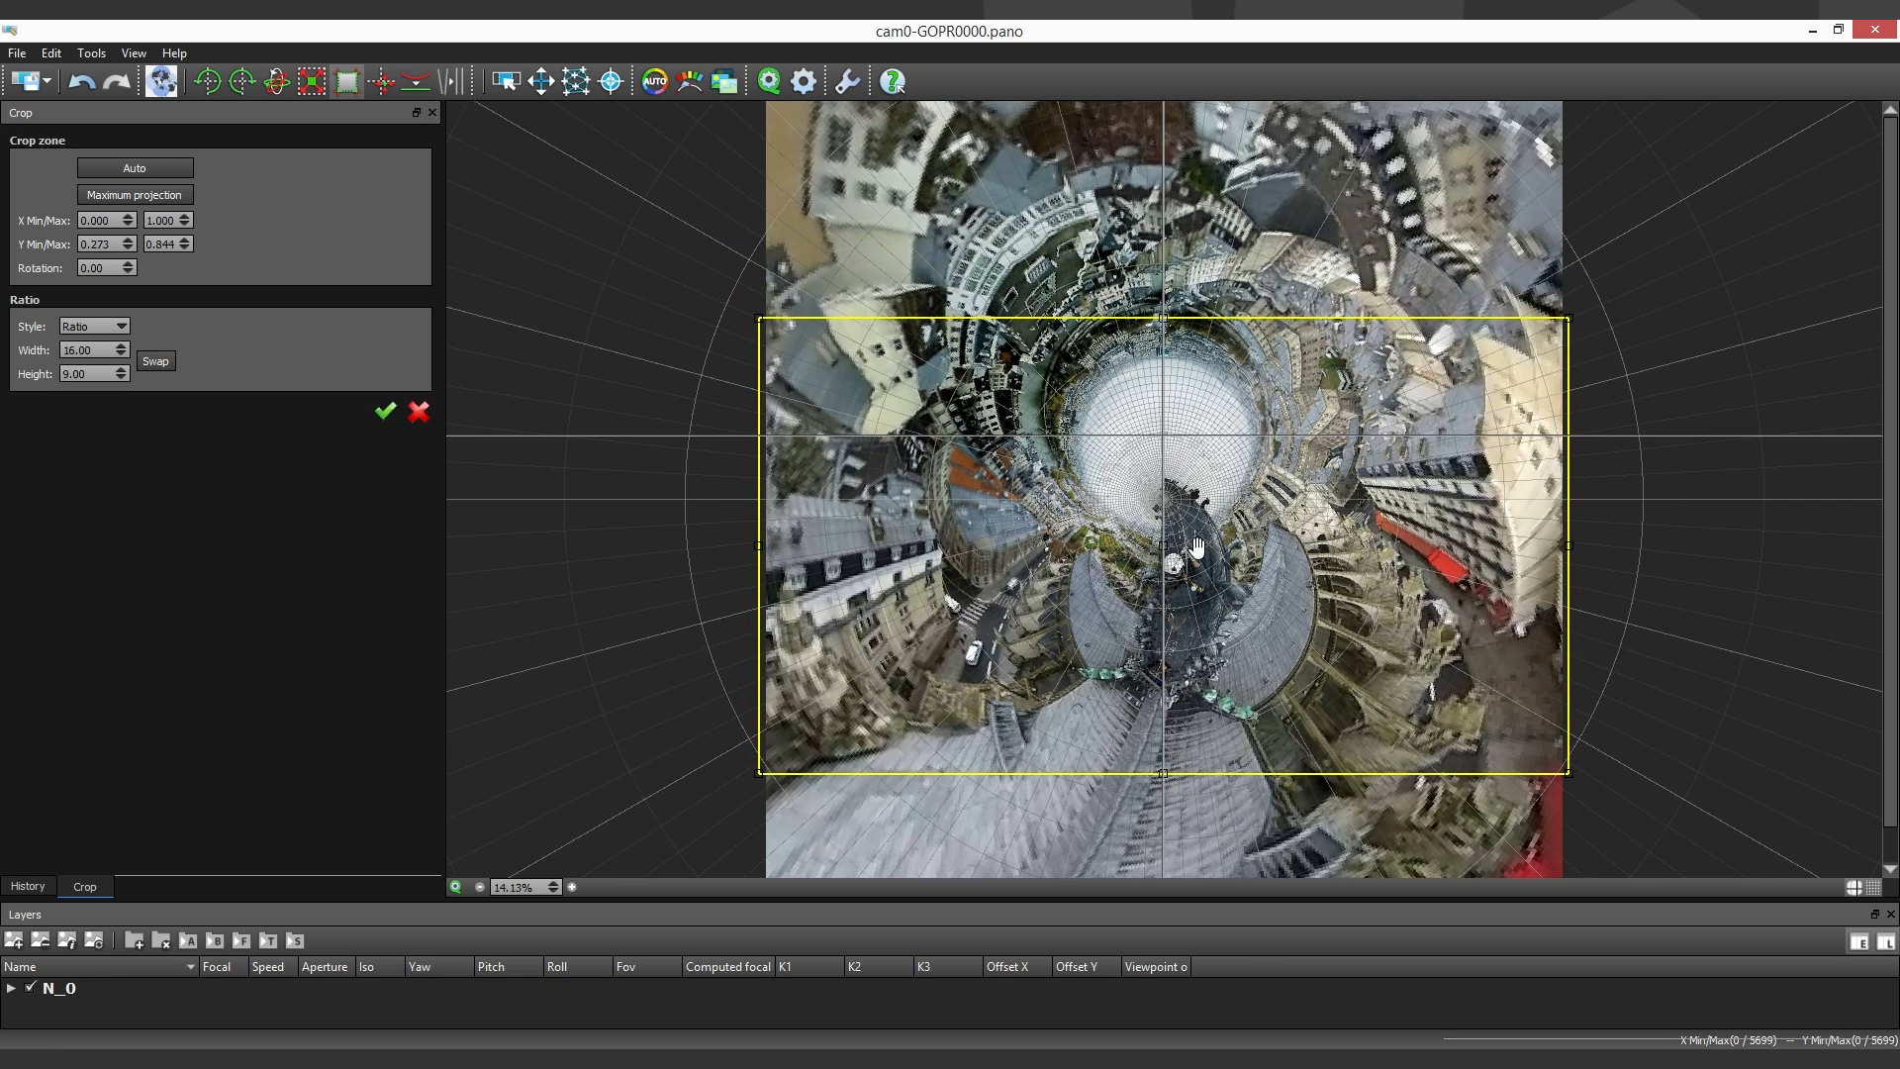
pyautogui.moveTo(1196, 549); pyautogui.dragTo(1189, 460)
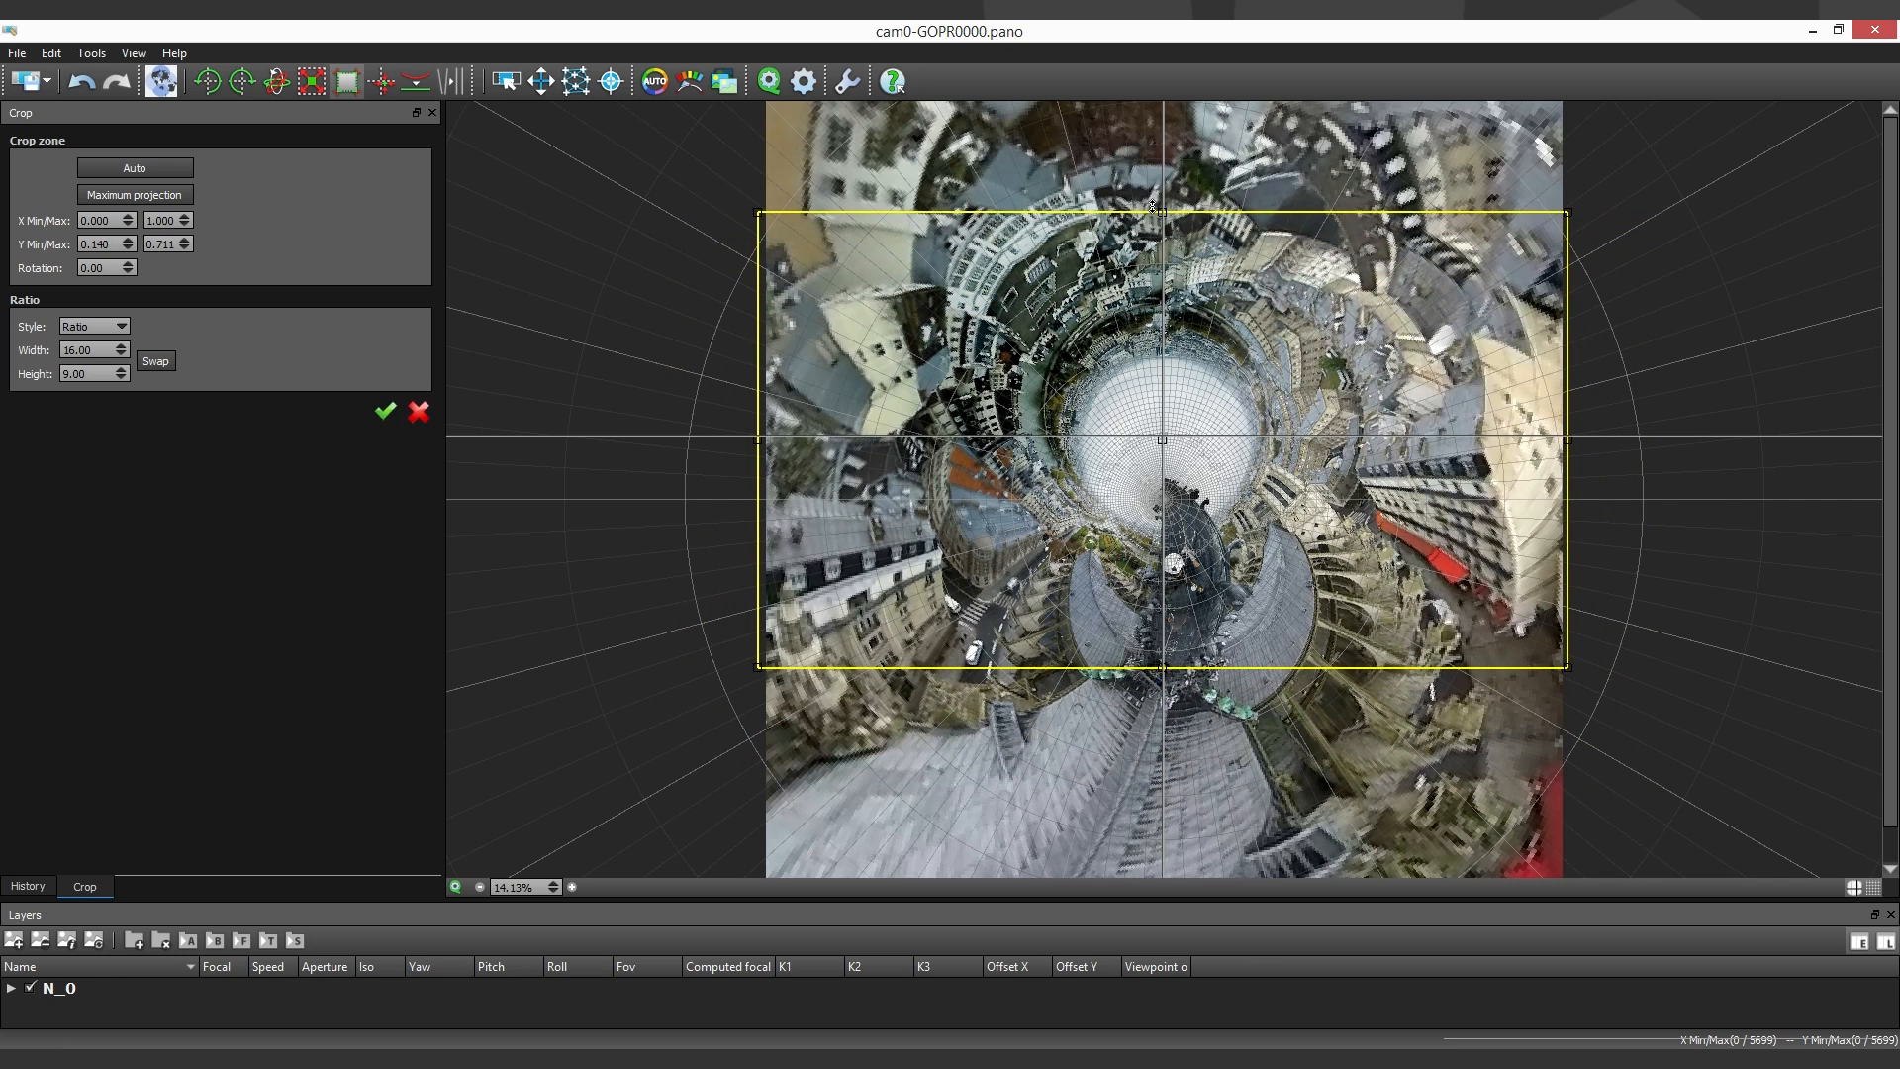
pyautogui.moveTo(1152, 206); pyautogui.dragTo(1148, 228)
pyautogui.moveTo(1179, 460); pyautogui.dragTo(1182, 452)
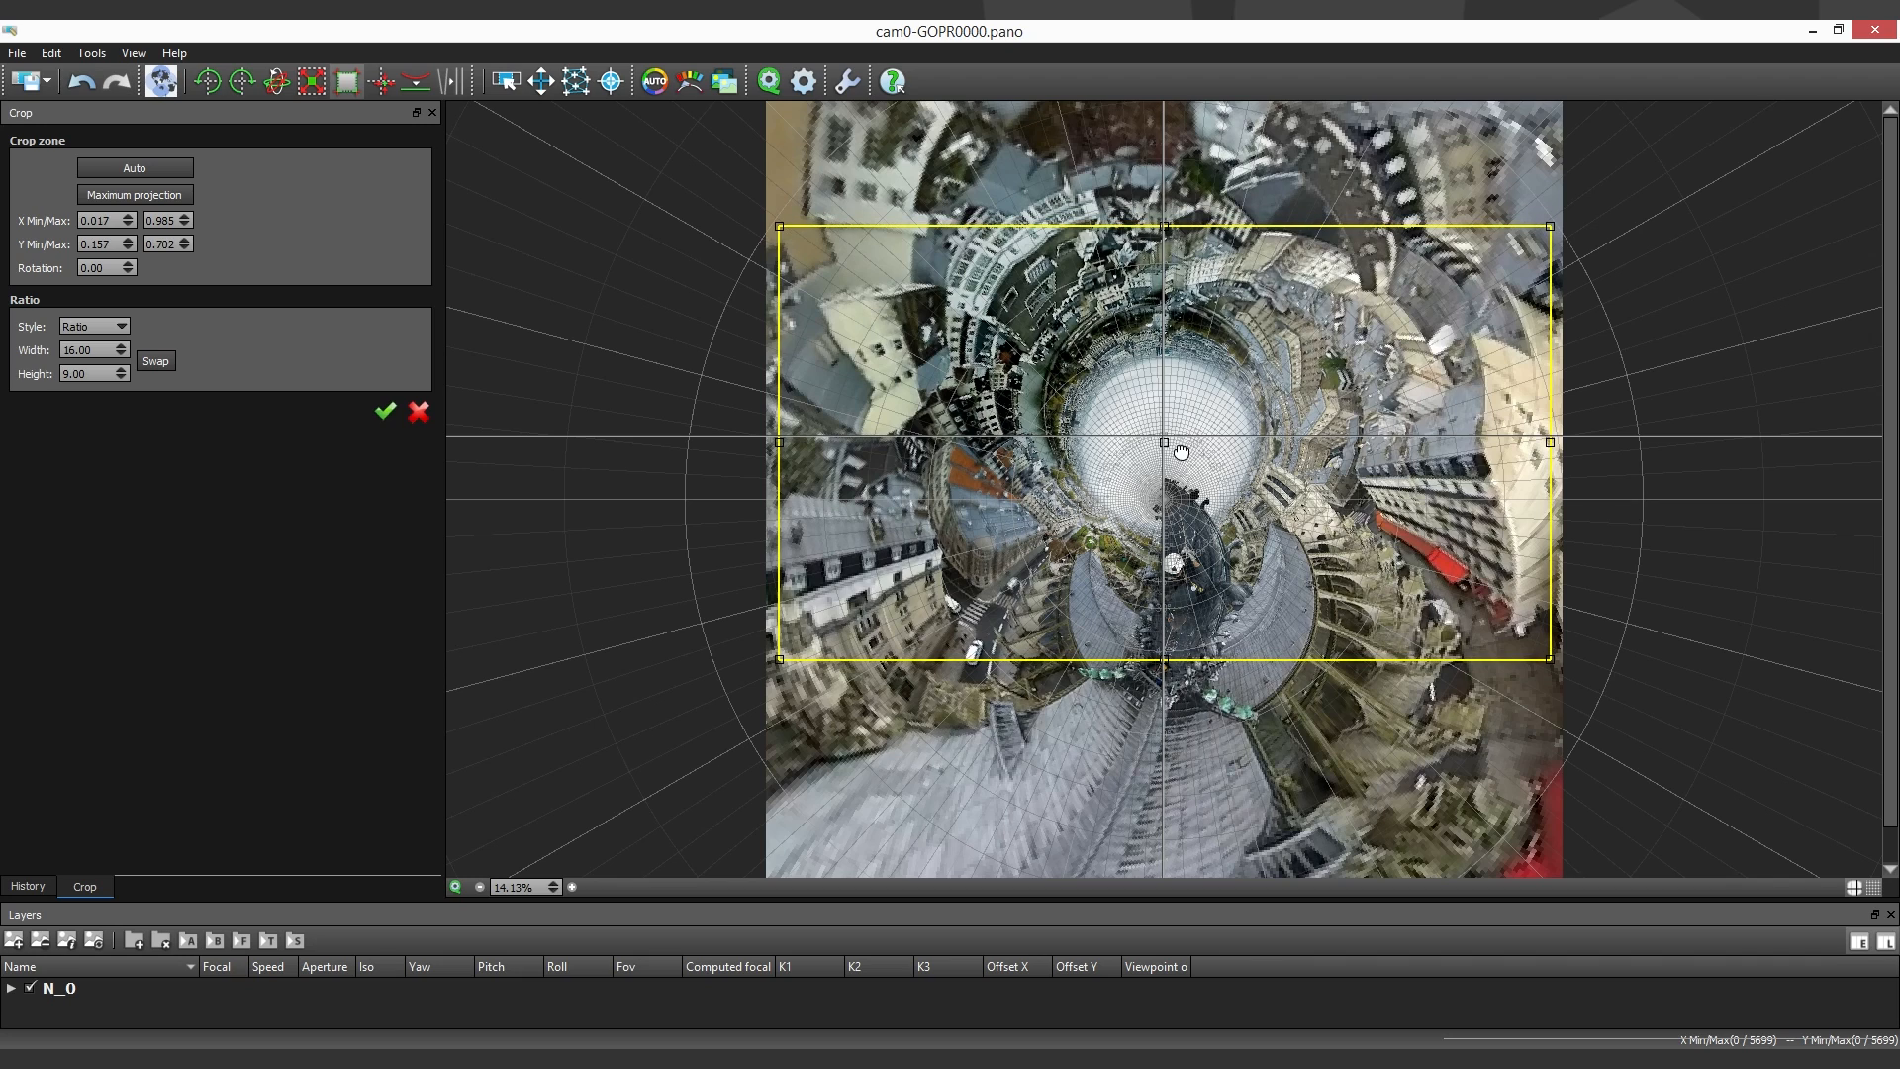
pyautogui.moveTo(779, 658); pyautogui.dragTo(774, 661)
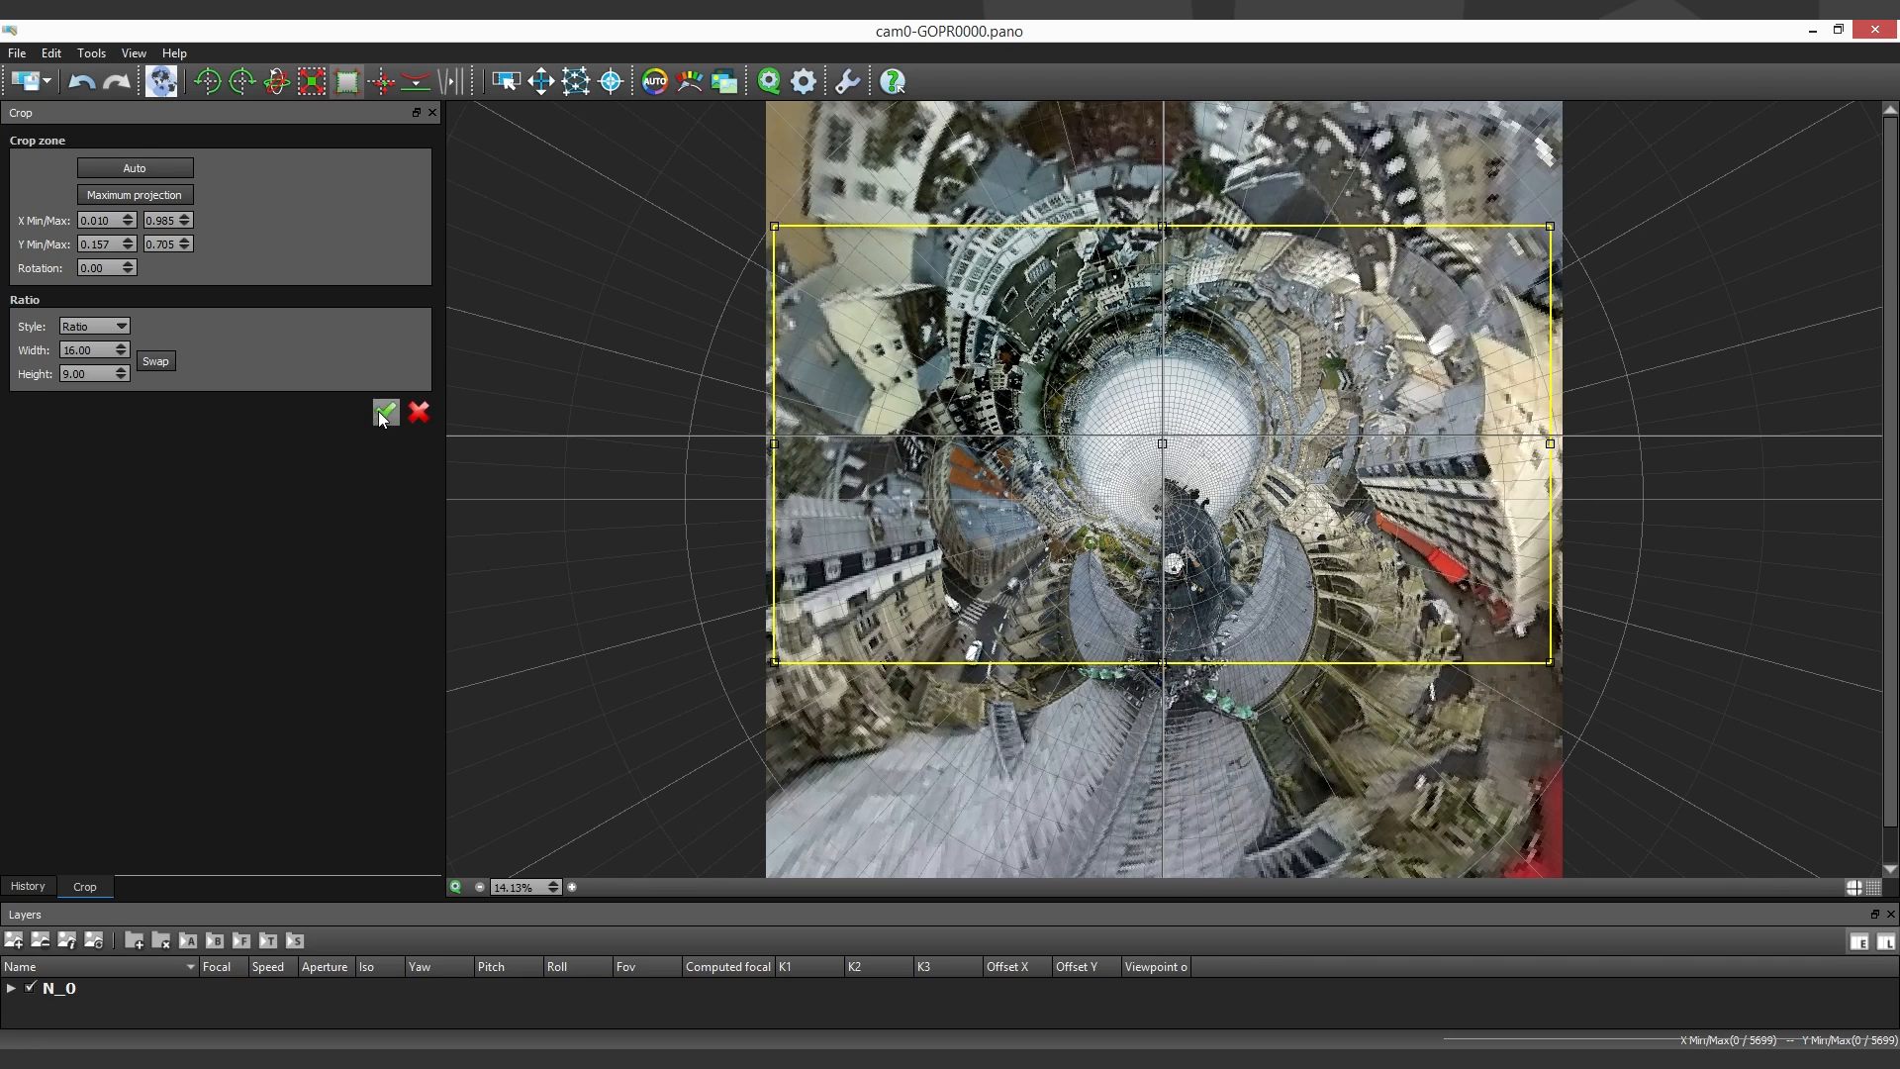
pyautogui.click(384, 412)
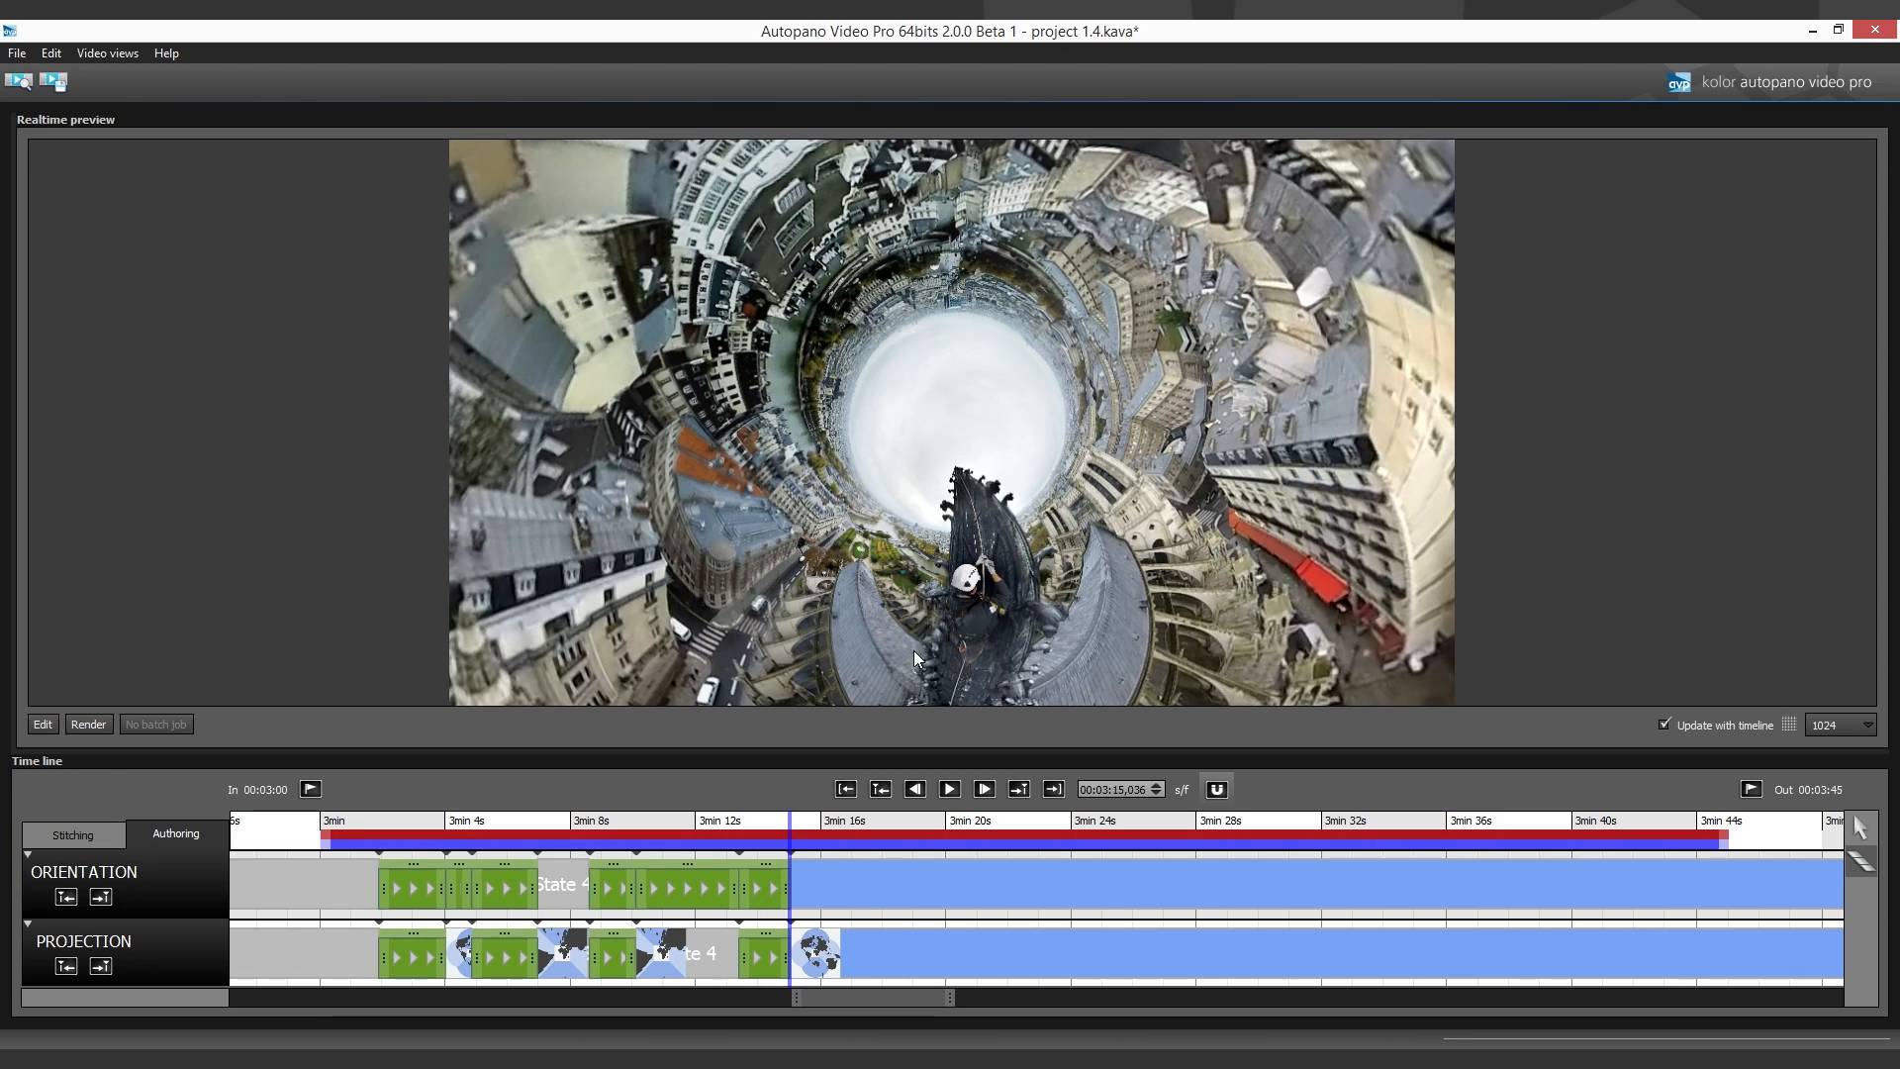
# - Add an Orientation transition from about 3:15 to 3:16.7 and rotate the panorama at its end by a roll of 179
pyautogui.click(842, 891)
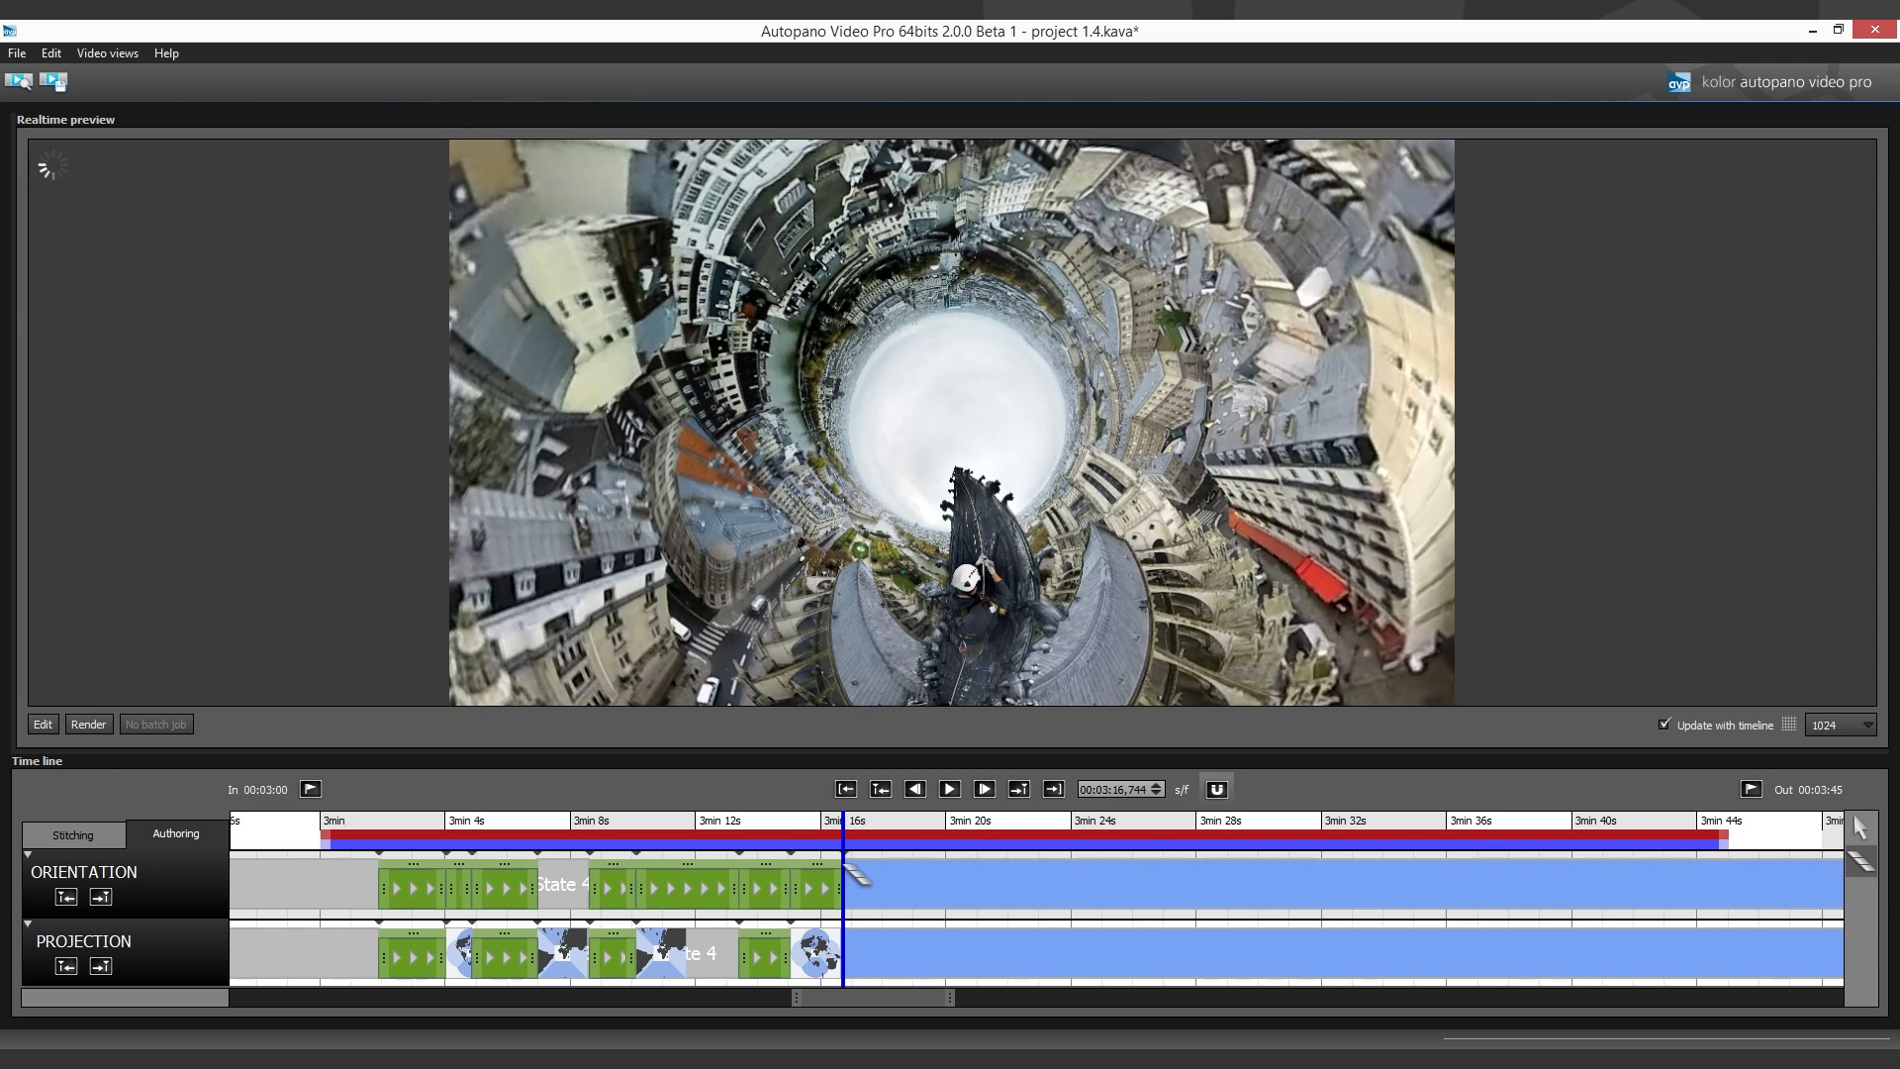
pyautogui.click(42, 724)
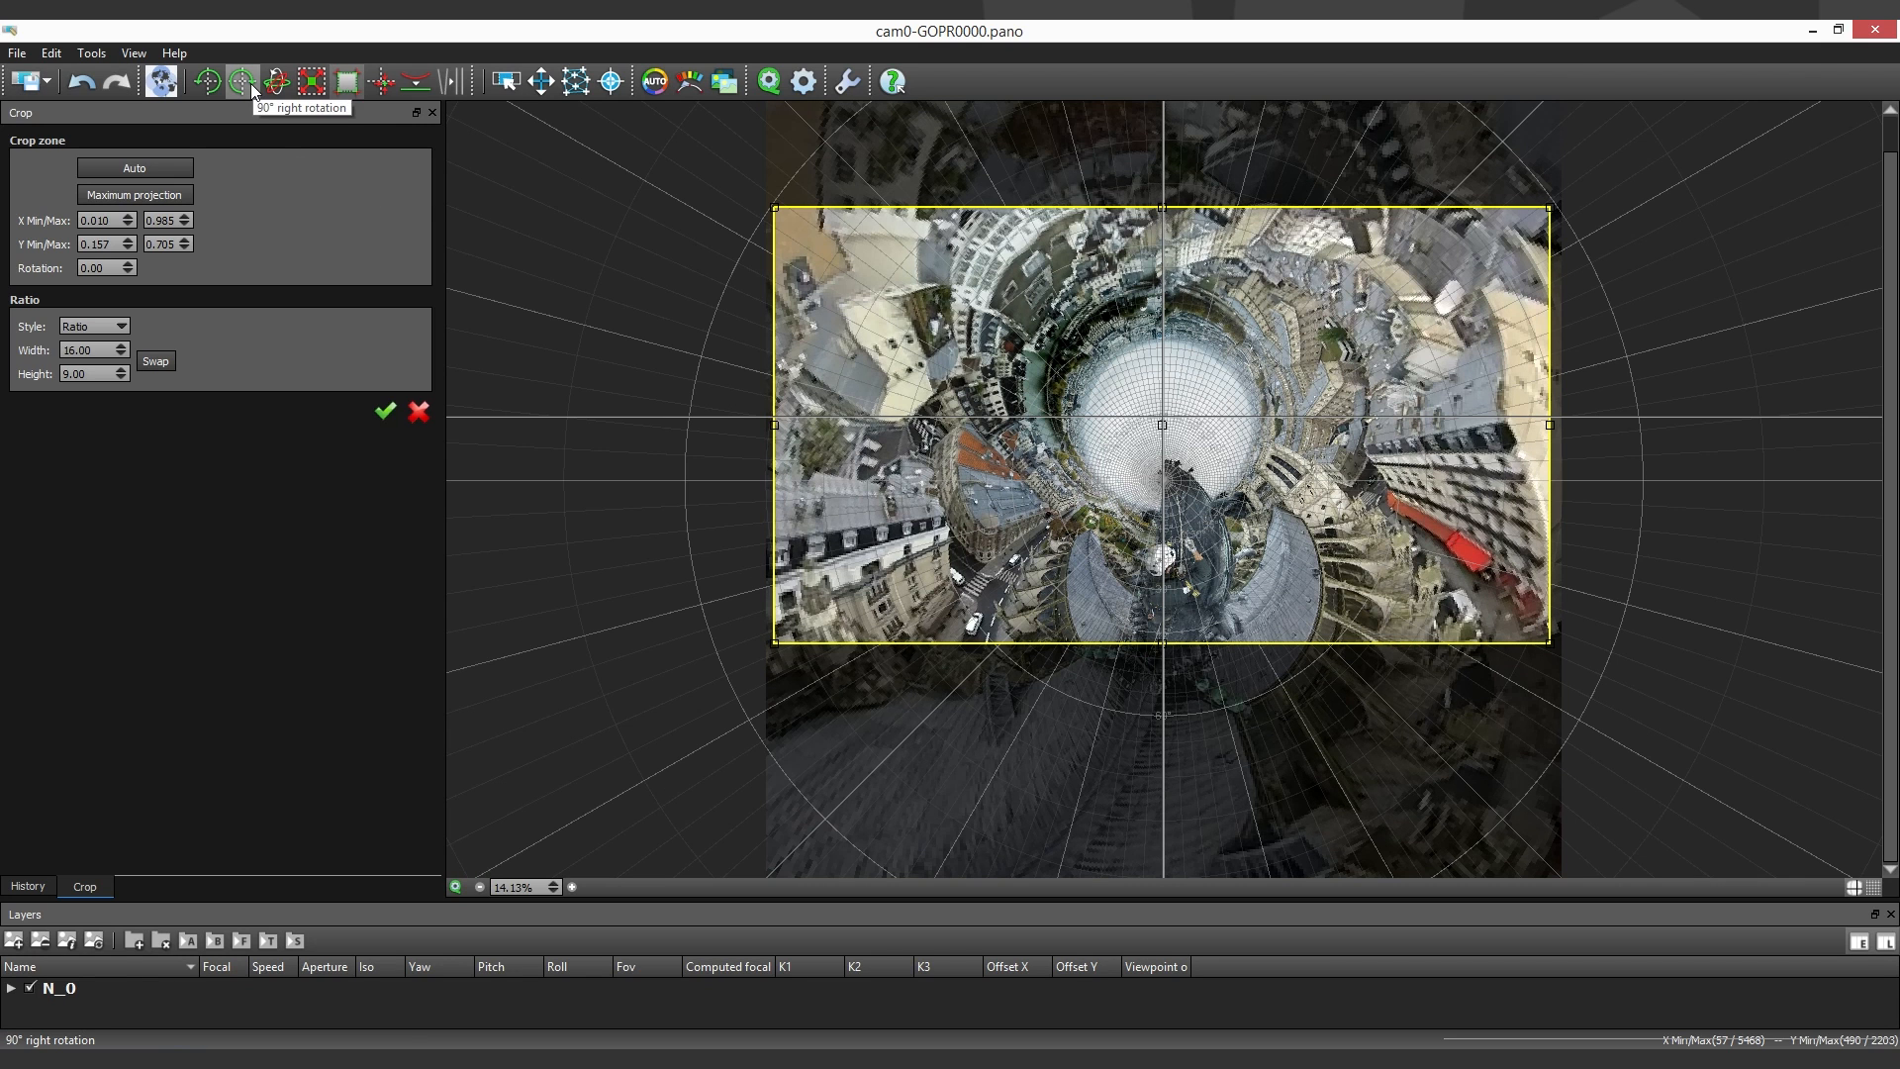
pyautogui.click(276, 83)
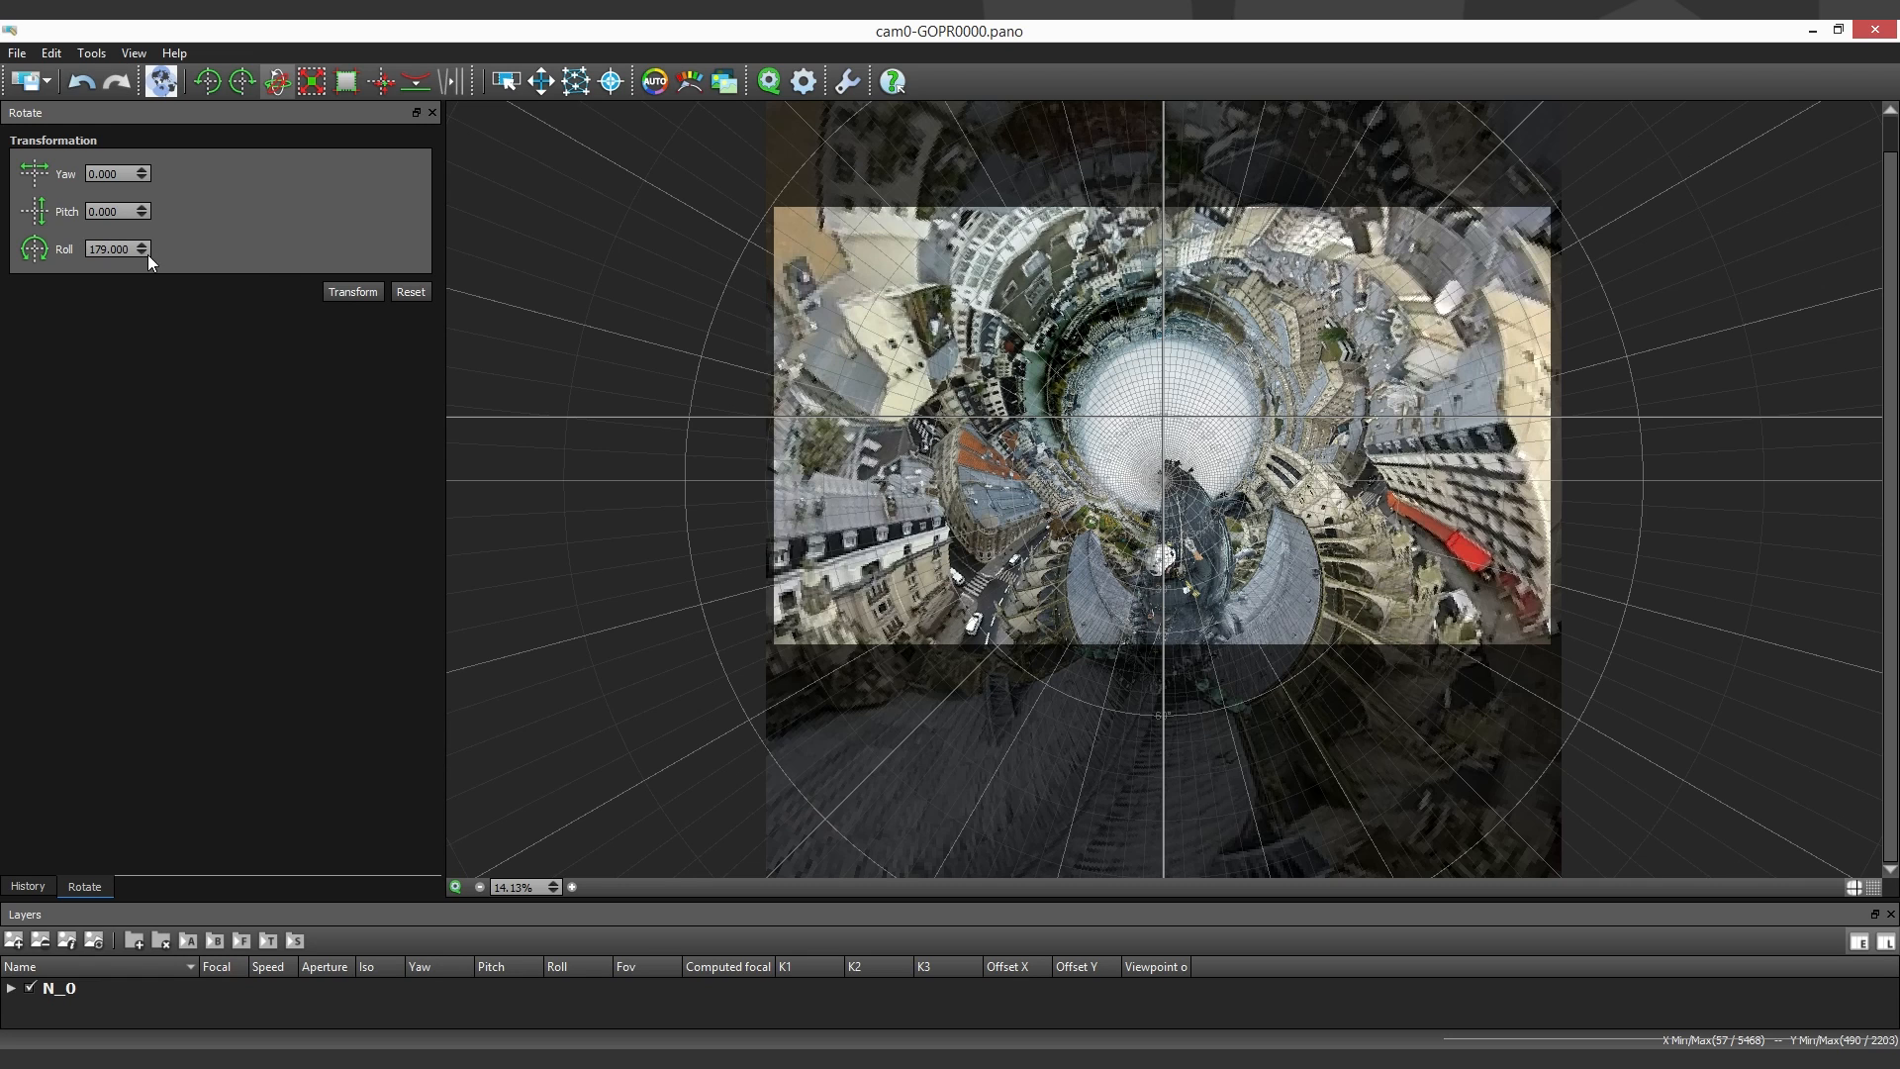
pyautogui.click(348, 290)
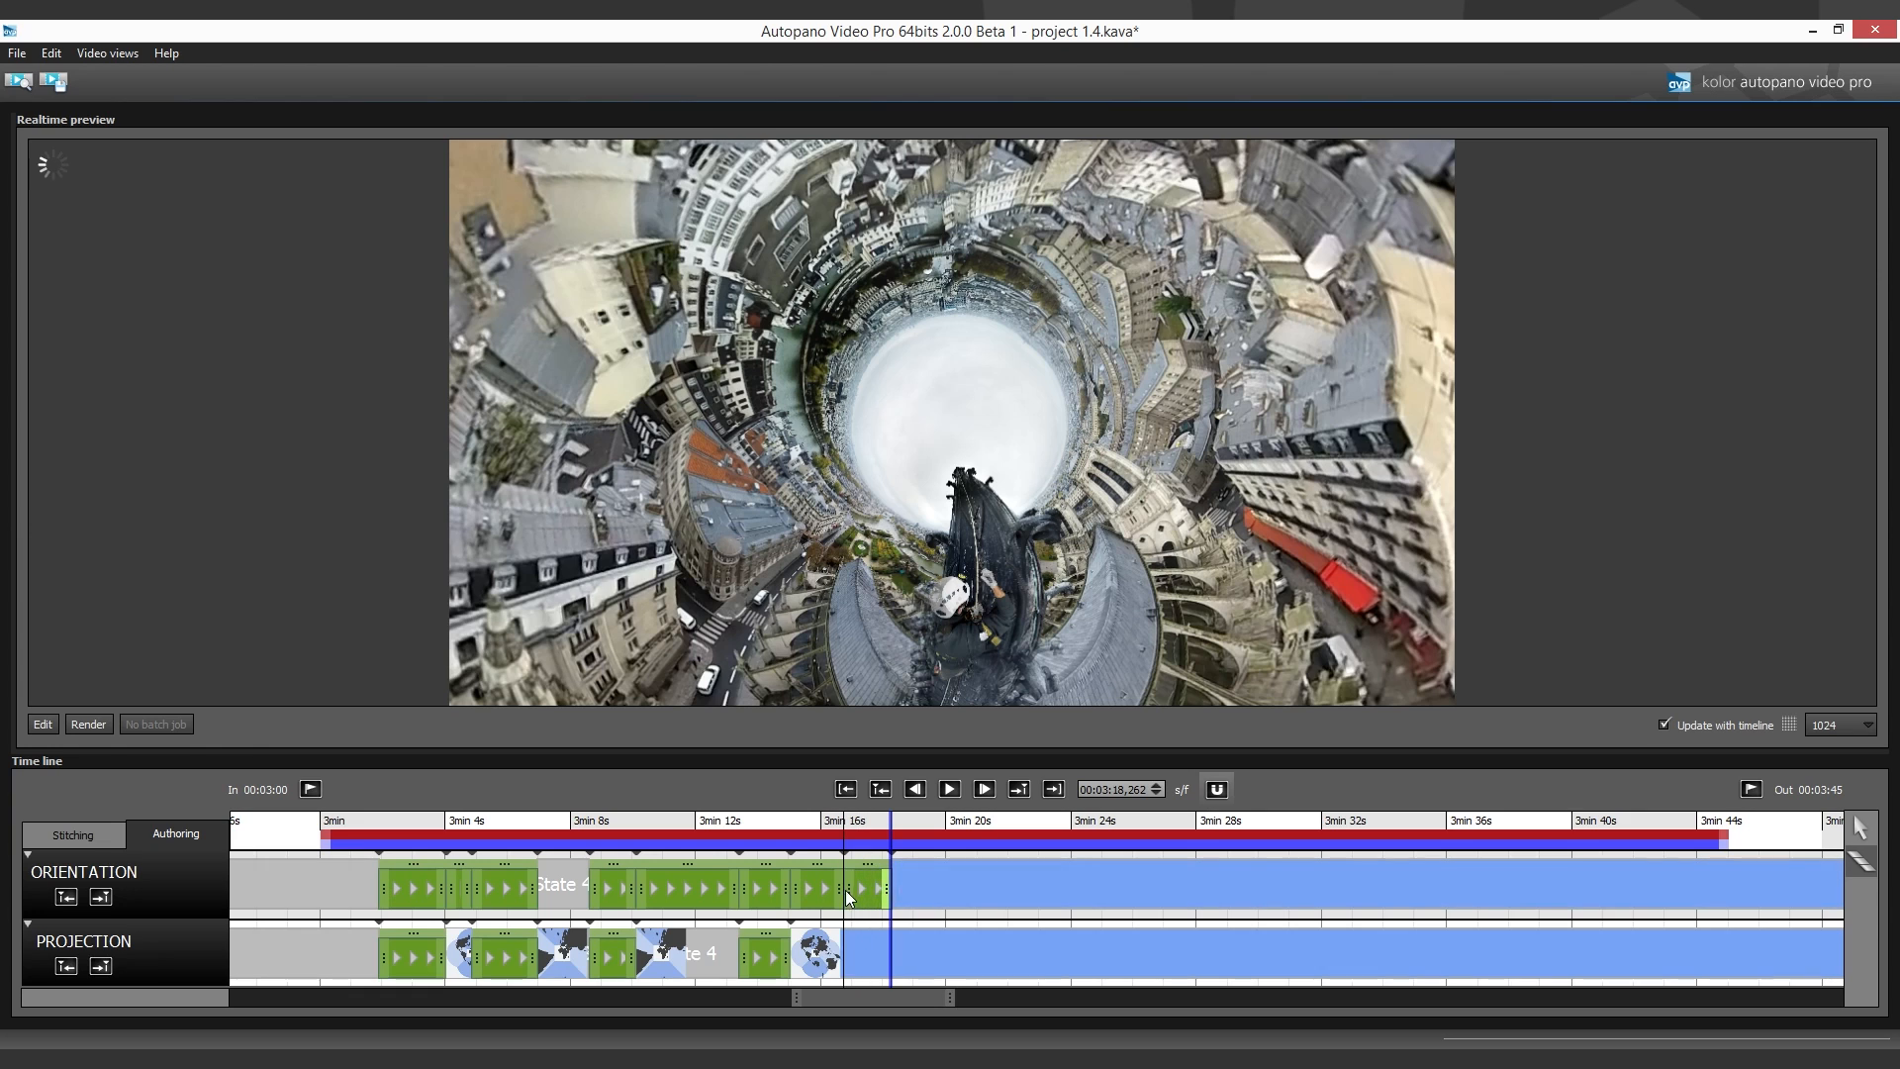
# - Edit the panorama at about 3:18.3, rotate it by a roll of 179 and save it
pyautogui.click(47, 726)
pyautogui.click(473, 945)
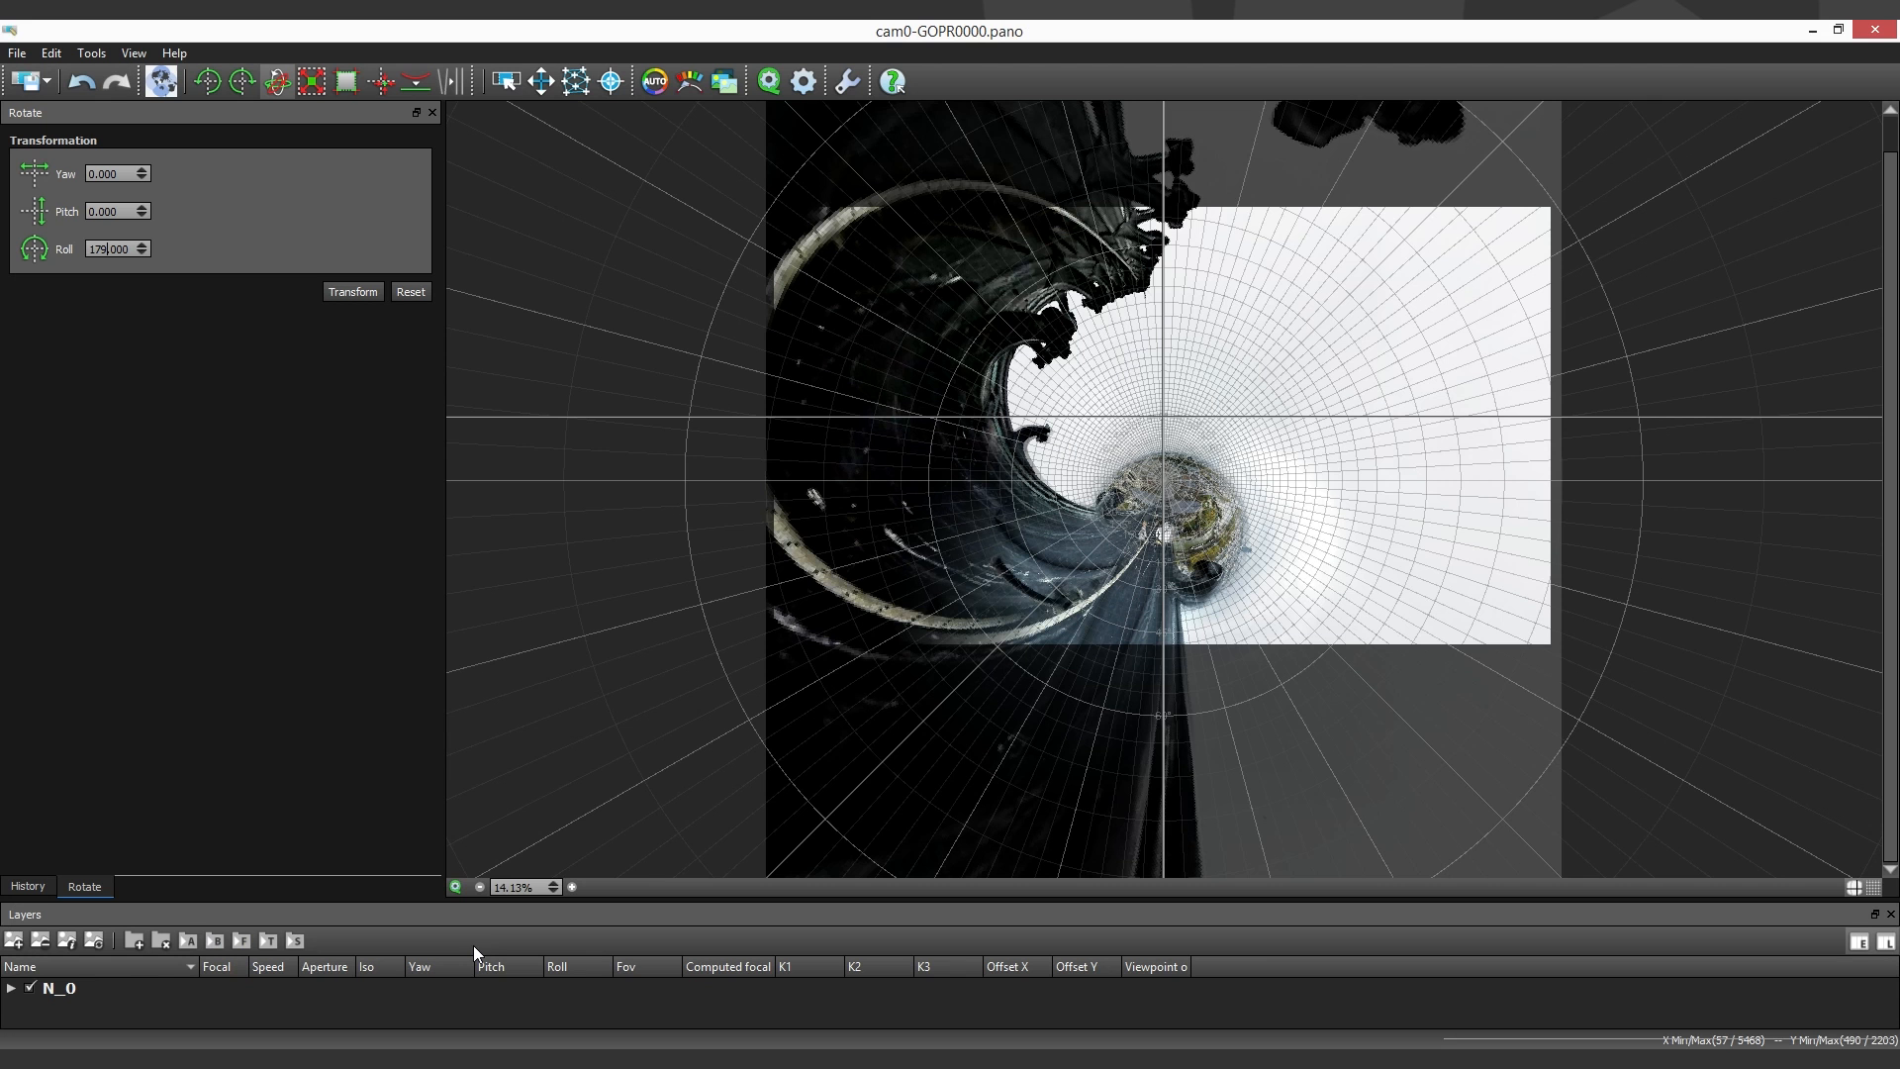
pyautogui.click(352, 292)
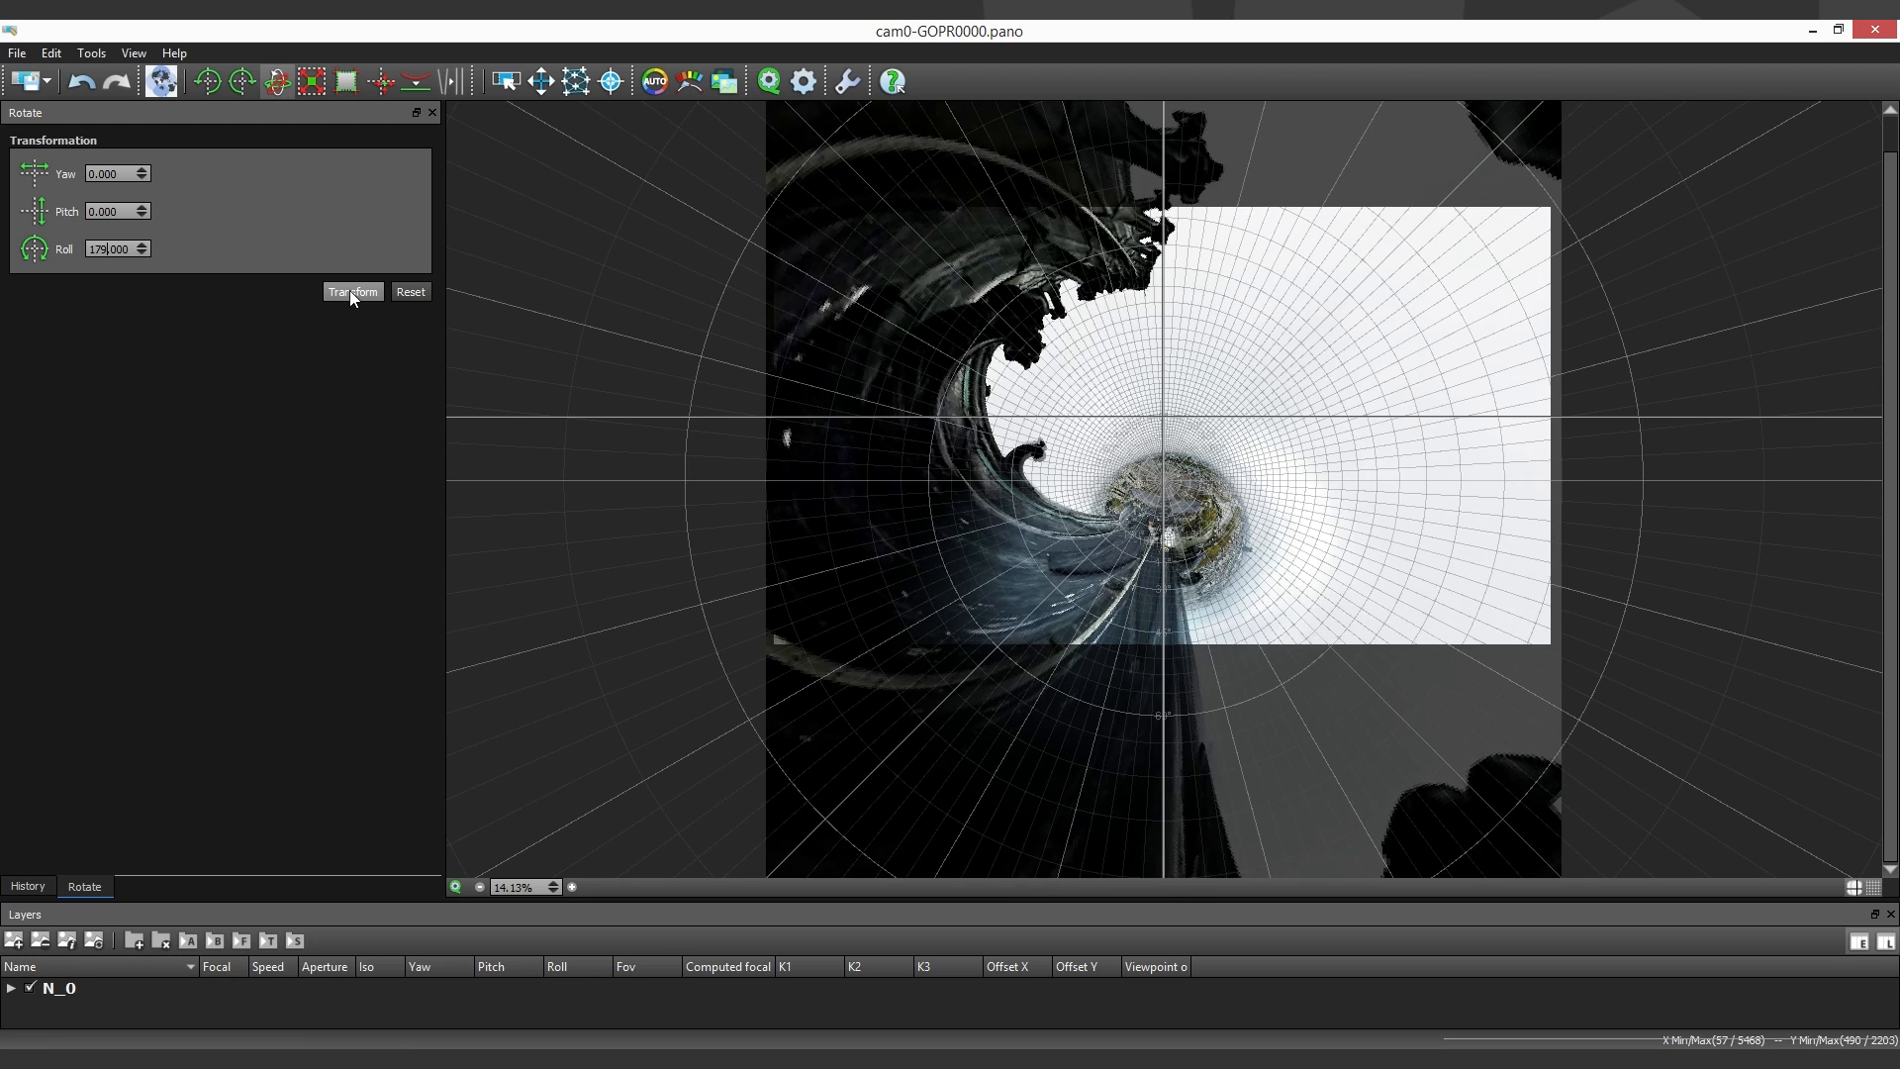
pyautogui.click(30, 90)
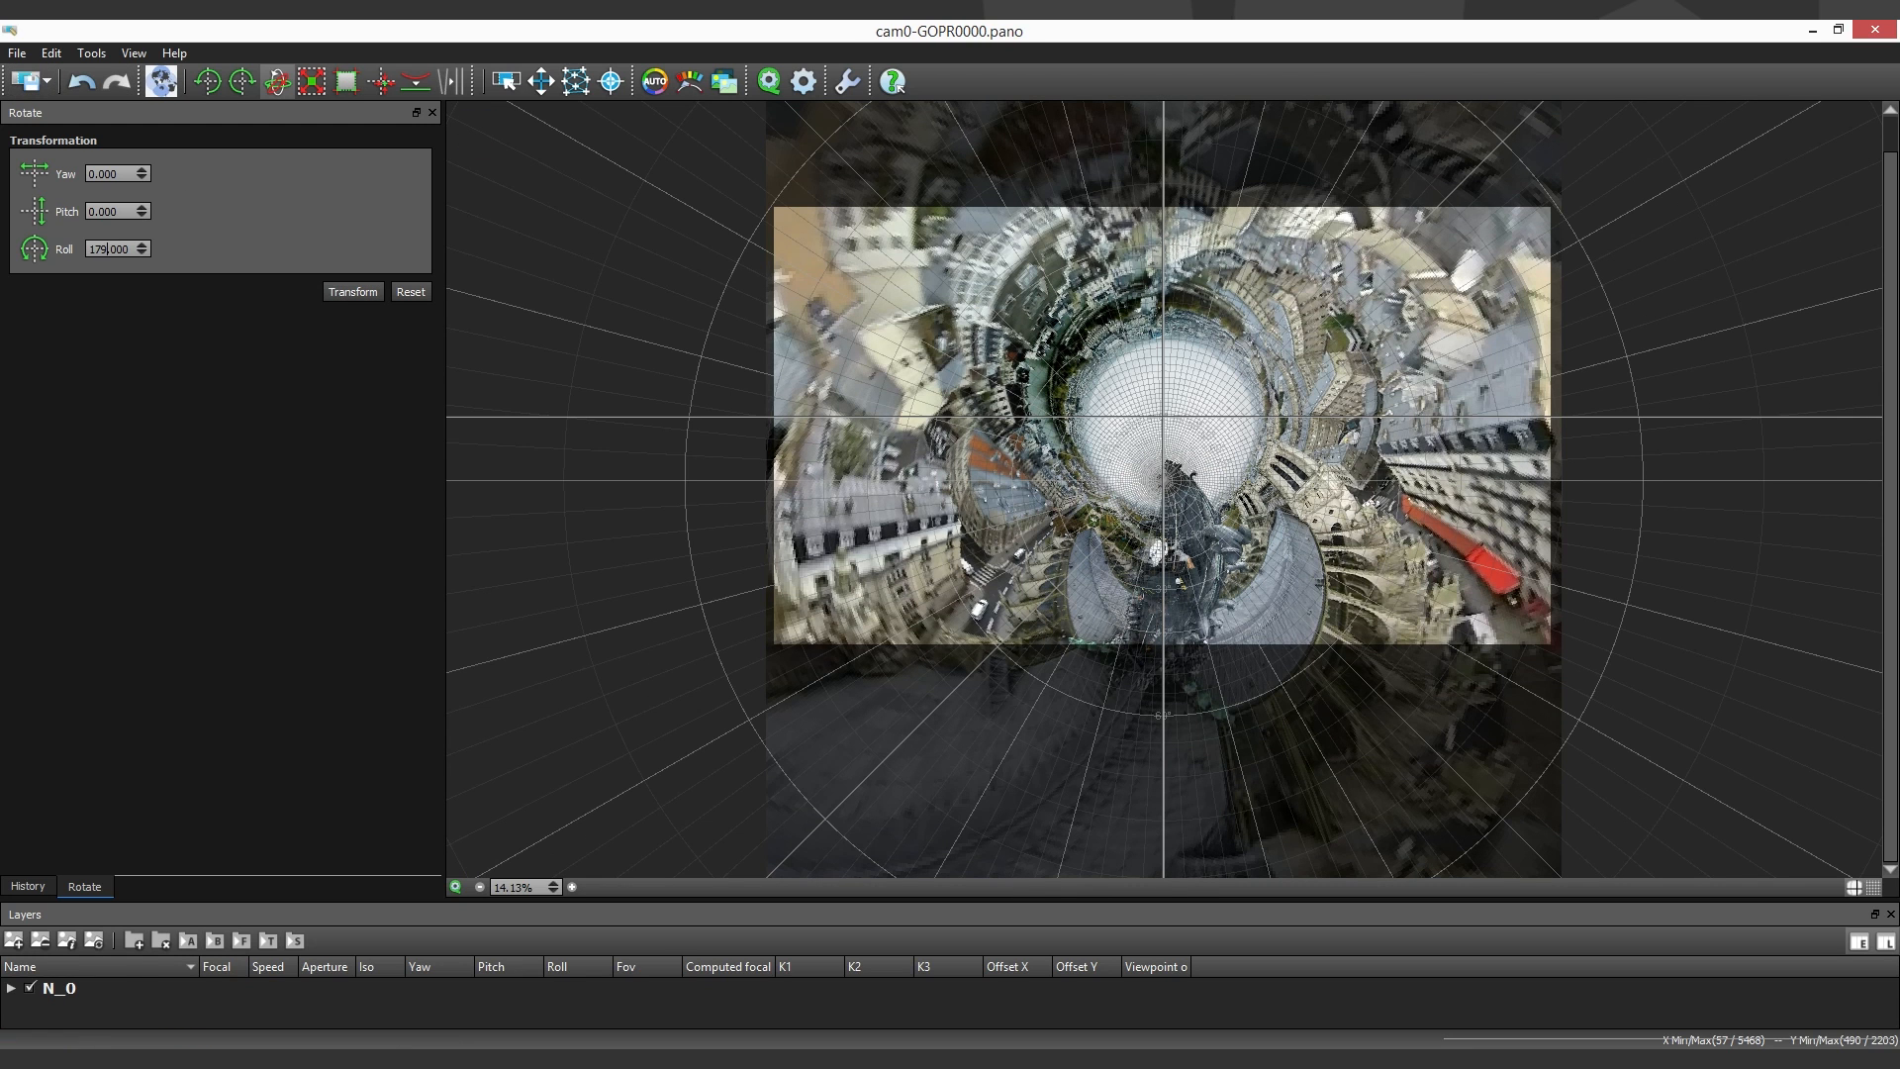
# - Play the animation from about 3:15 through the roll transitions and pause it at about 3:18.3
pyautogui.moveTo(450, 1057)
pyautogui.click(457, 973)
pyautogui.click(793, 853)
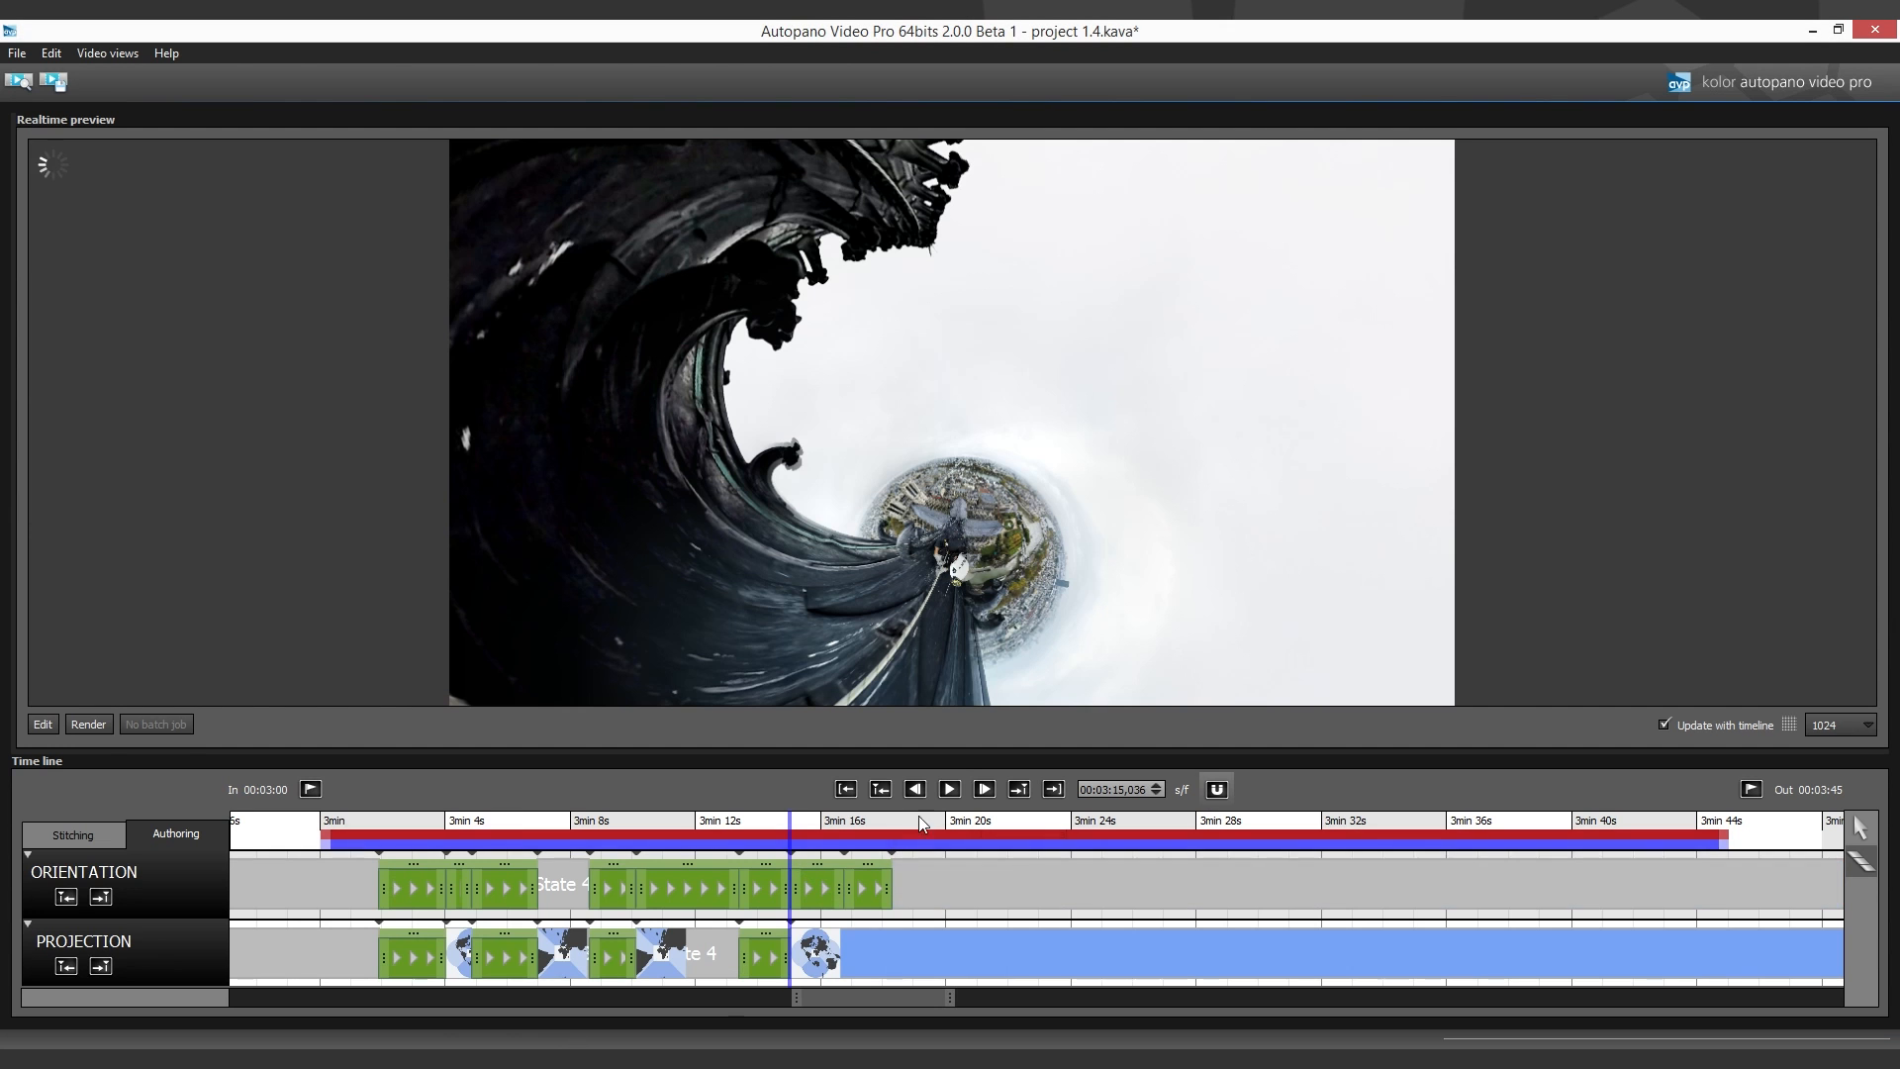
pyautogui.click(950, 789)
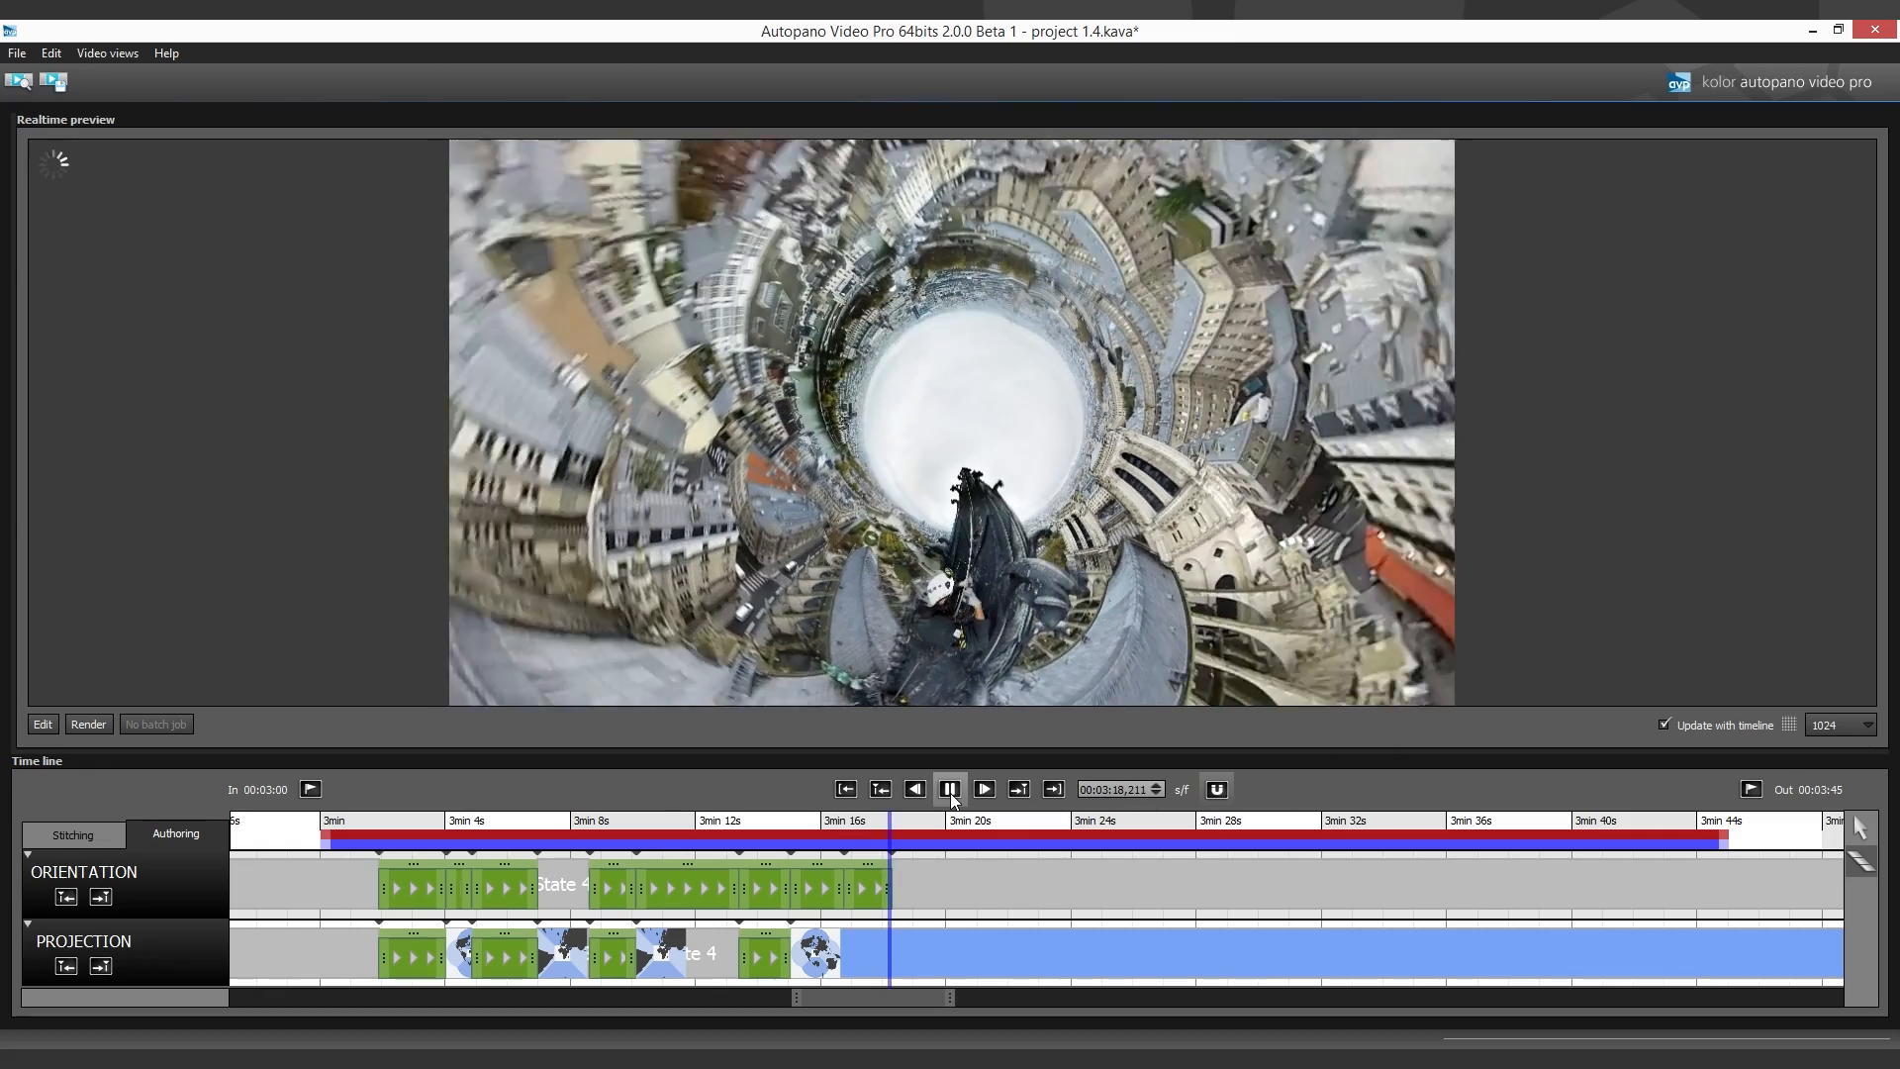
pyautogui.click(950, 792)
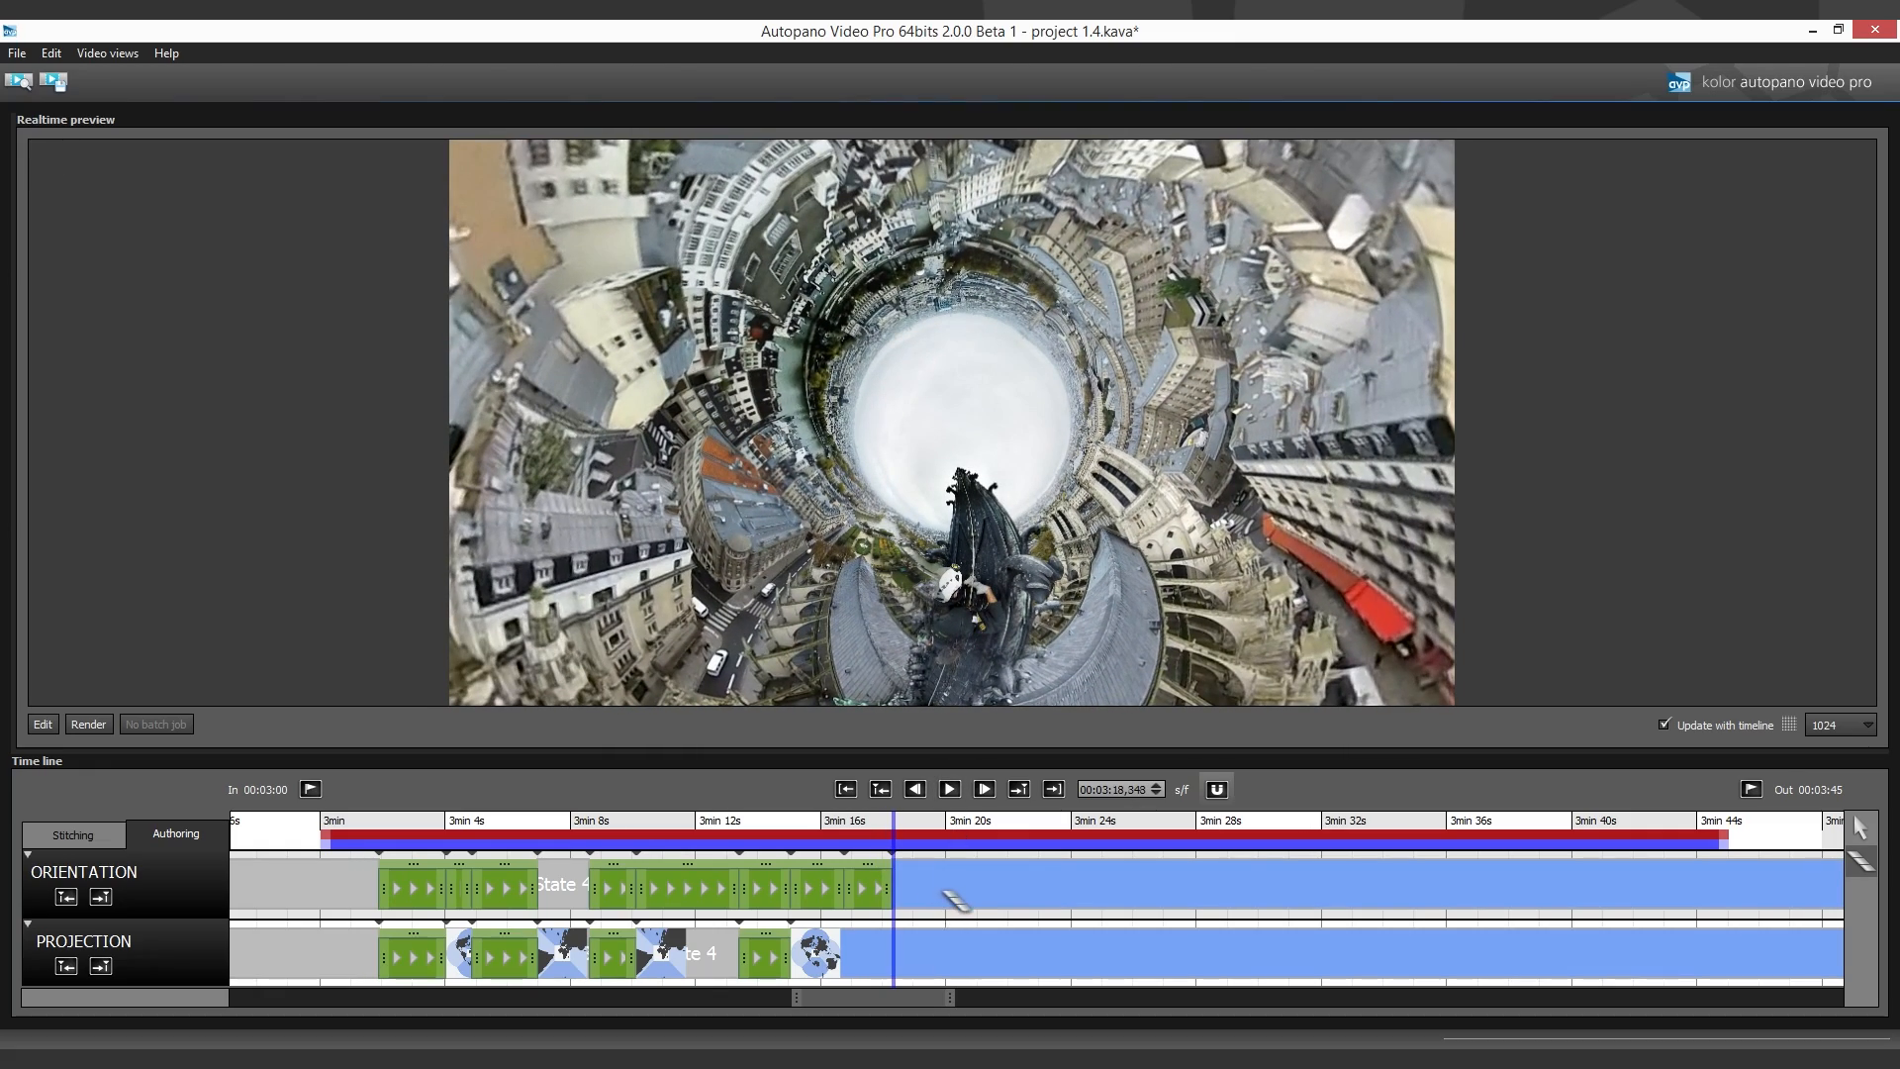
# - Add Orientation and Projection transitions running from about 3:18.3 to about 3:19.8
pyautogui.moveTo(941, 892); pyautogui.dragTo(894, 895)
pyautogui.moveTo(914, 968)
pyautogui.mouseDown()
pyautogui.moveTo(942, 968)
pyautogui.moveTo(893, 961)
pyautogui.mouseUp()
# - Edit the panorama at about 3:19.8 and move it so the tunnel view turns into a little planet
pyautogui.click(942, 849)
pyautogui.click(49, 724)
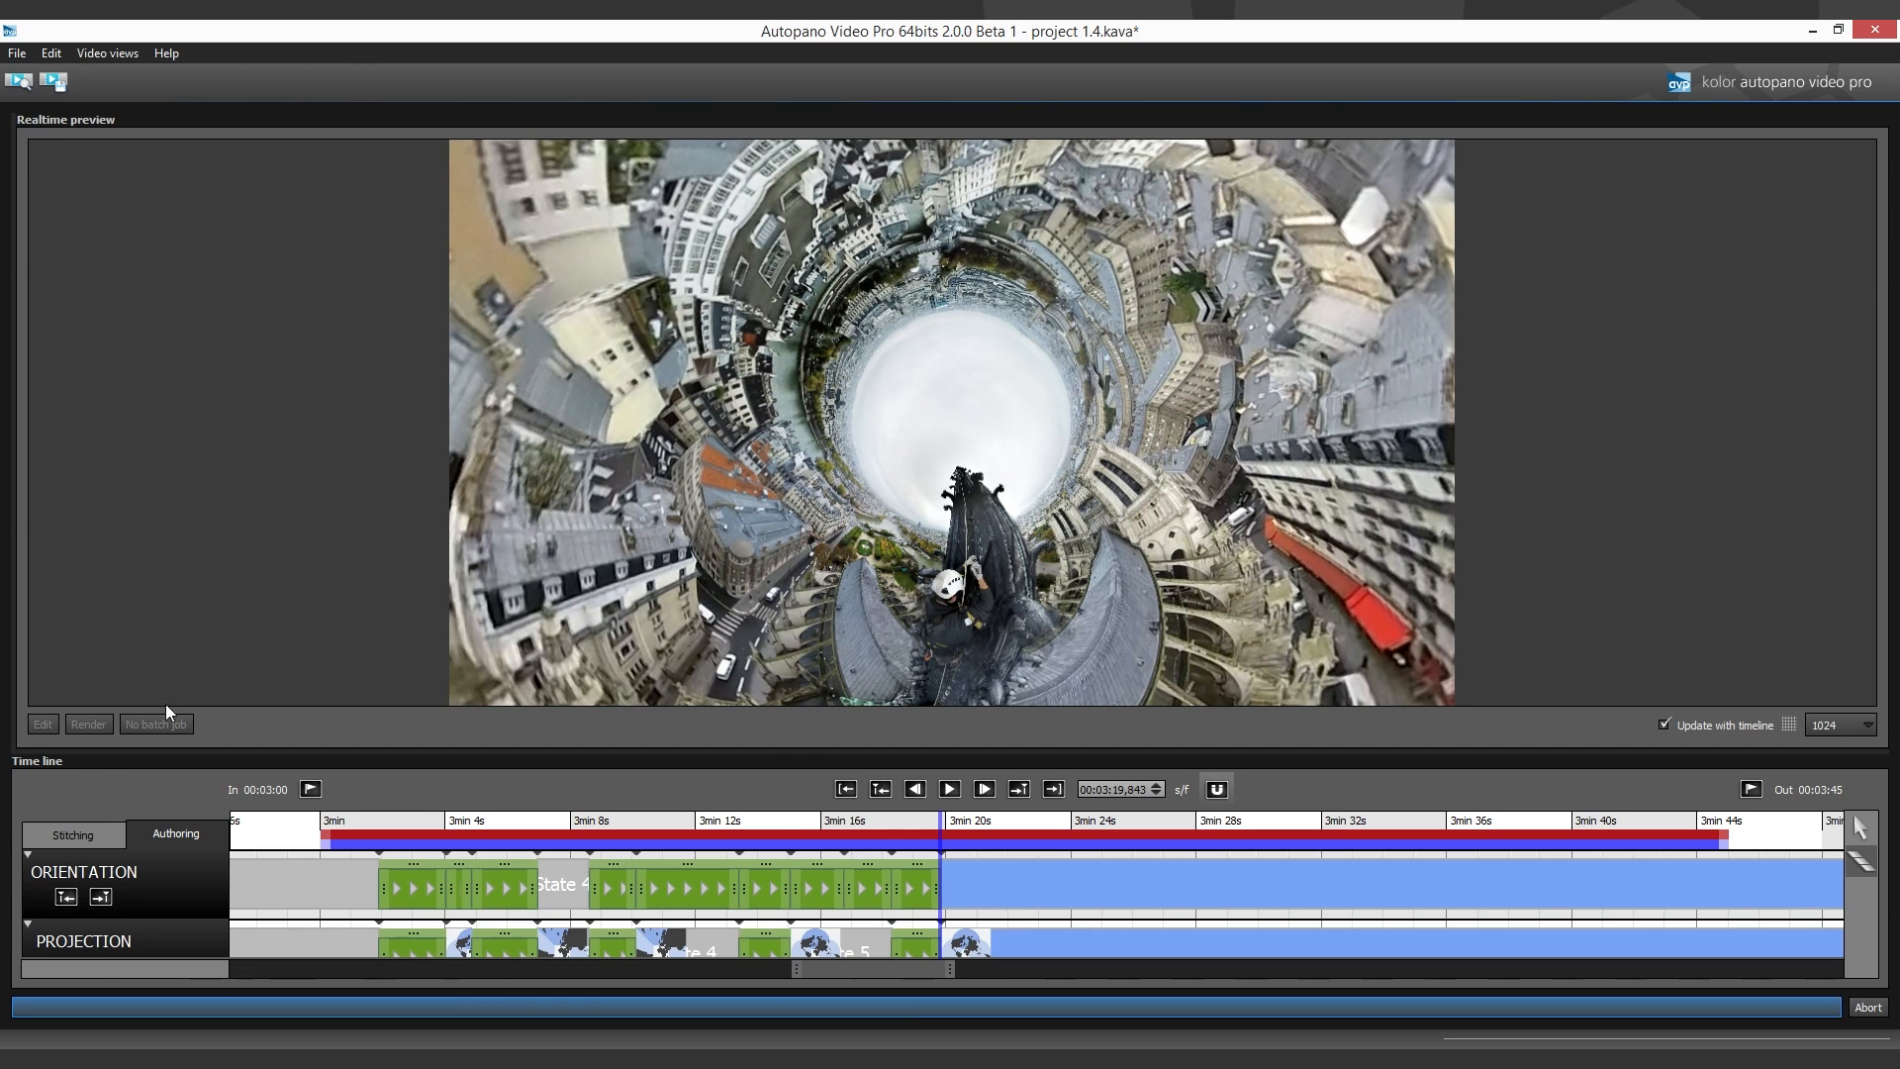
pyautogui.click(386, 984)
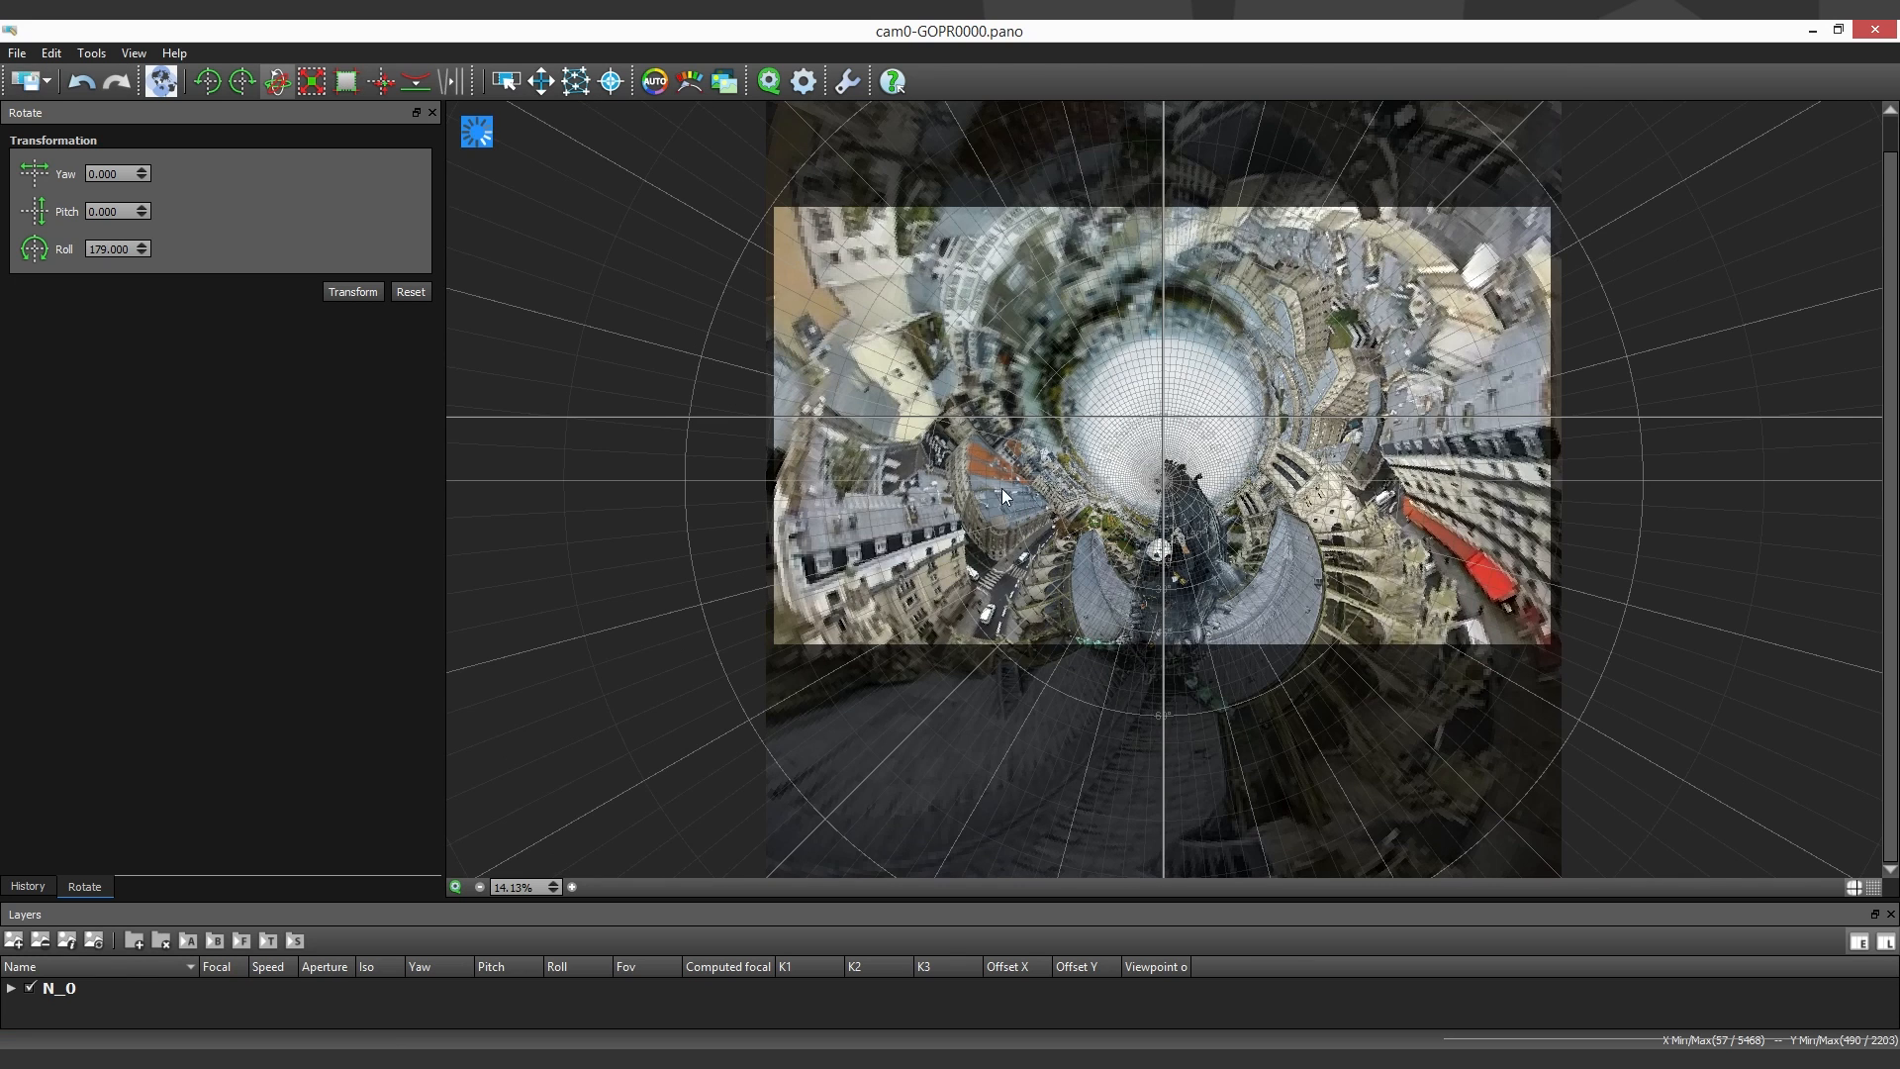
pyautogui.click(540, 83)
pyautogui.moveTo(1164, 619); pyautogui.dragTo(1158, 457)
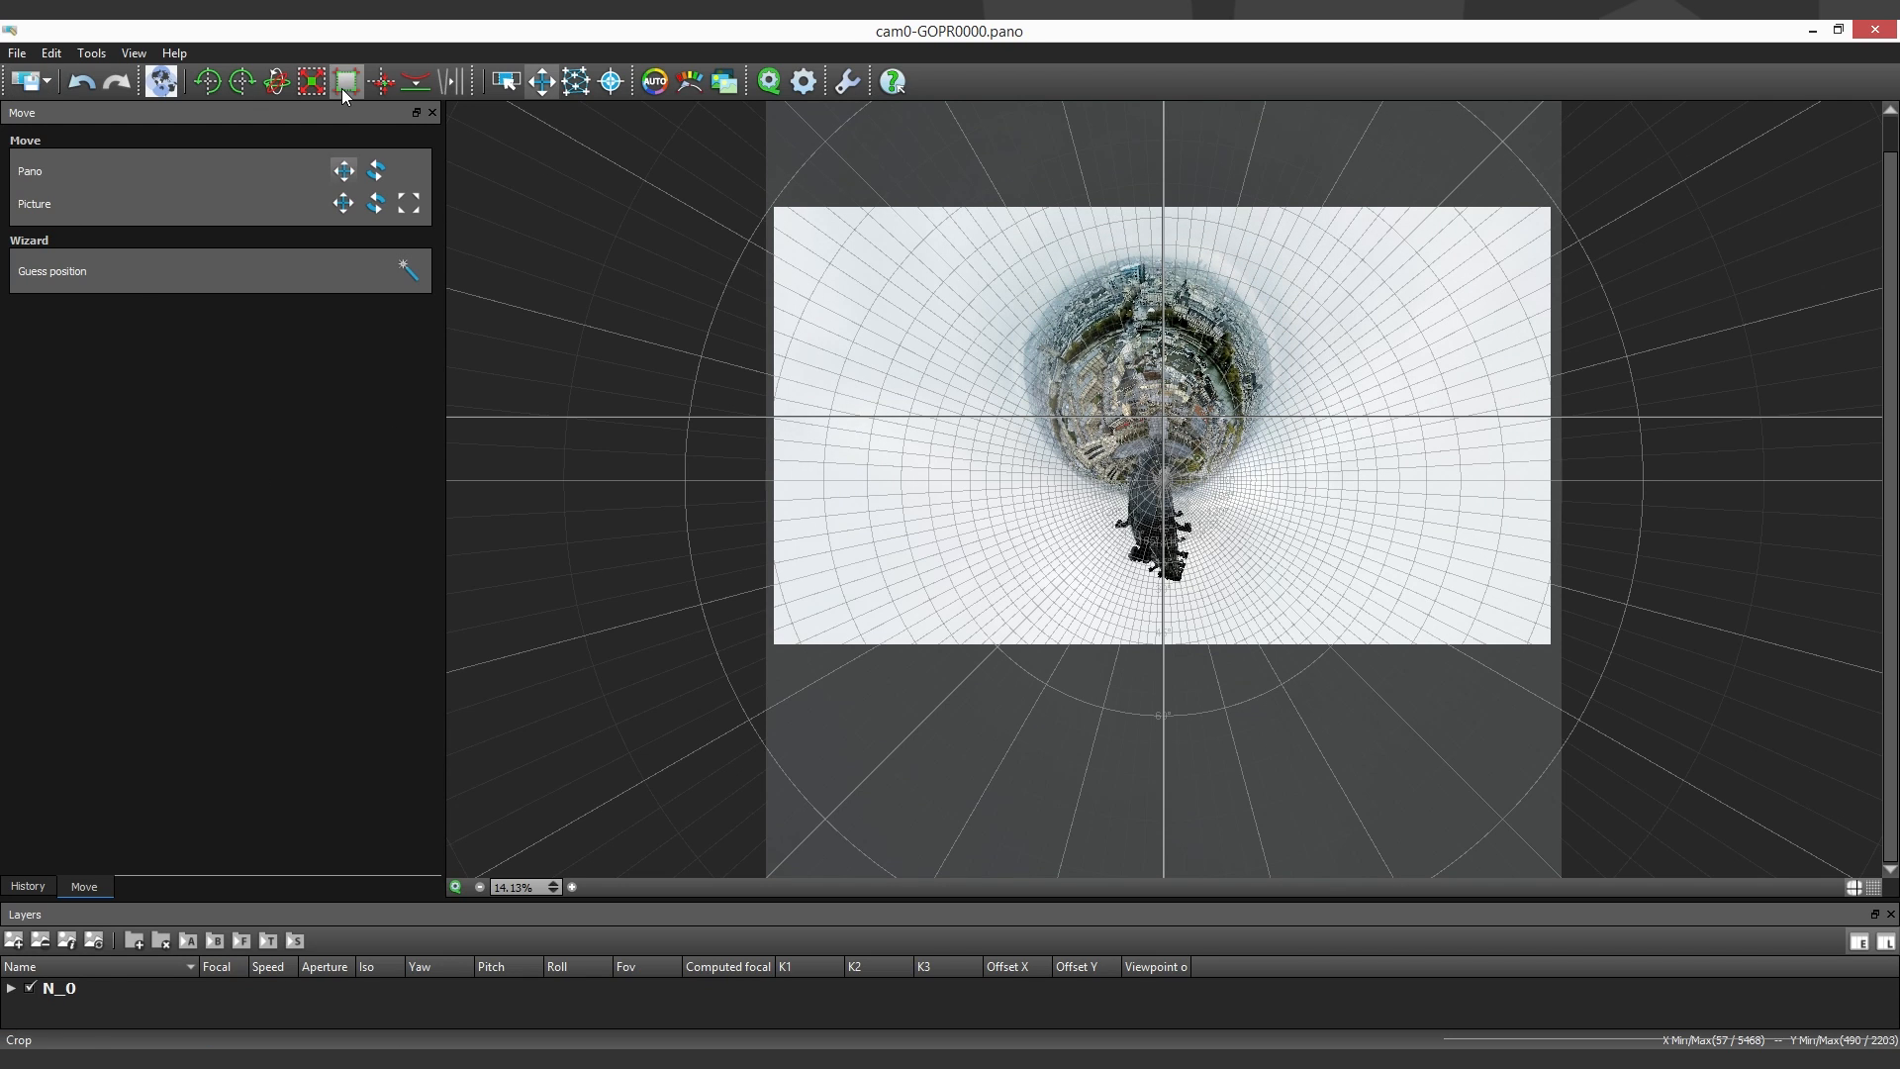
# - Set the Little planet projection's squeeze to 0.15, move the panorama to recentre the planet in the frame, and save it
pyautogui.click(161, 81)
pyautogui.moveTo(141, 444); pyautogui.dragTo(163, 449)
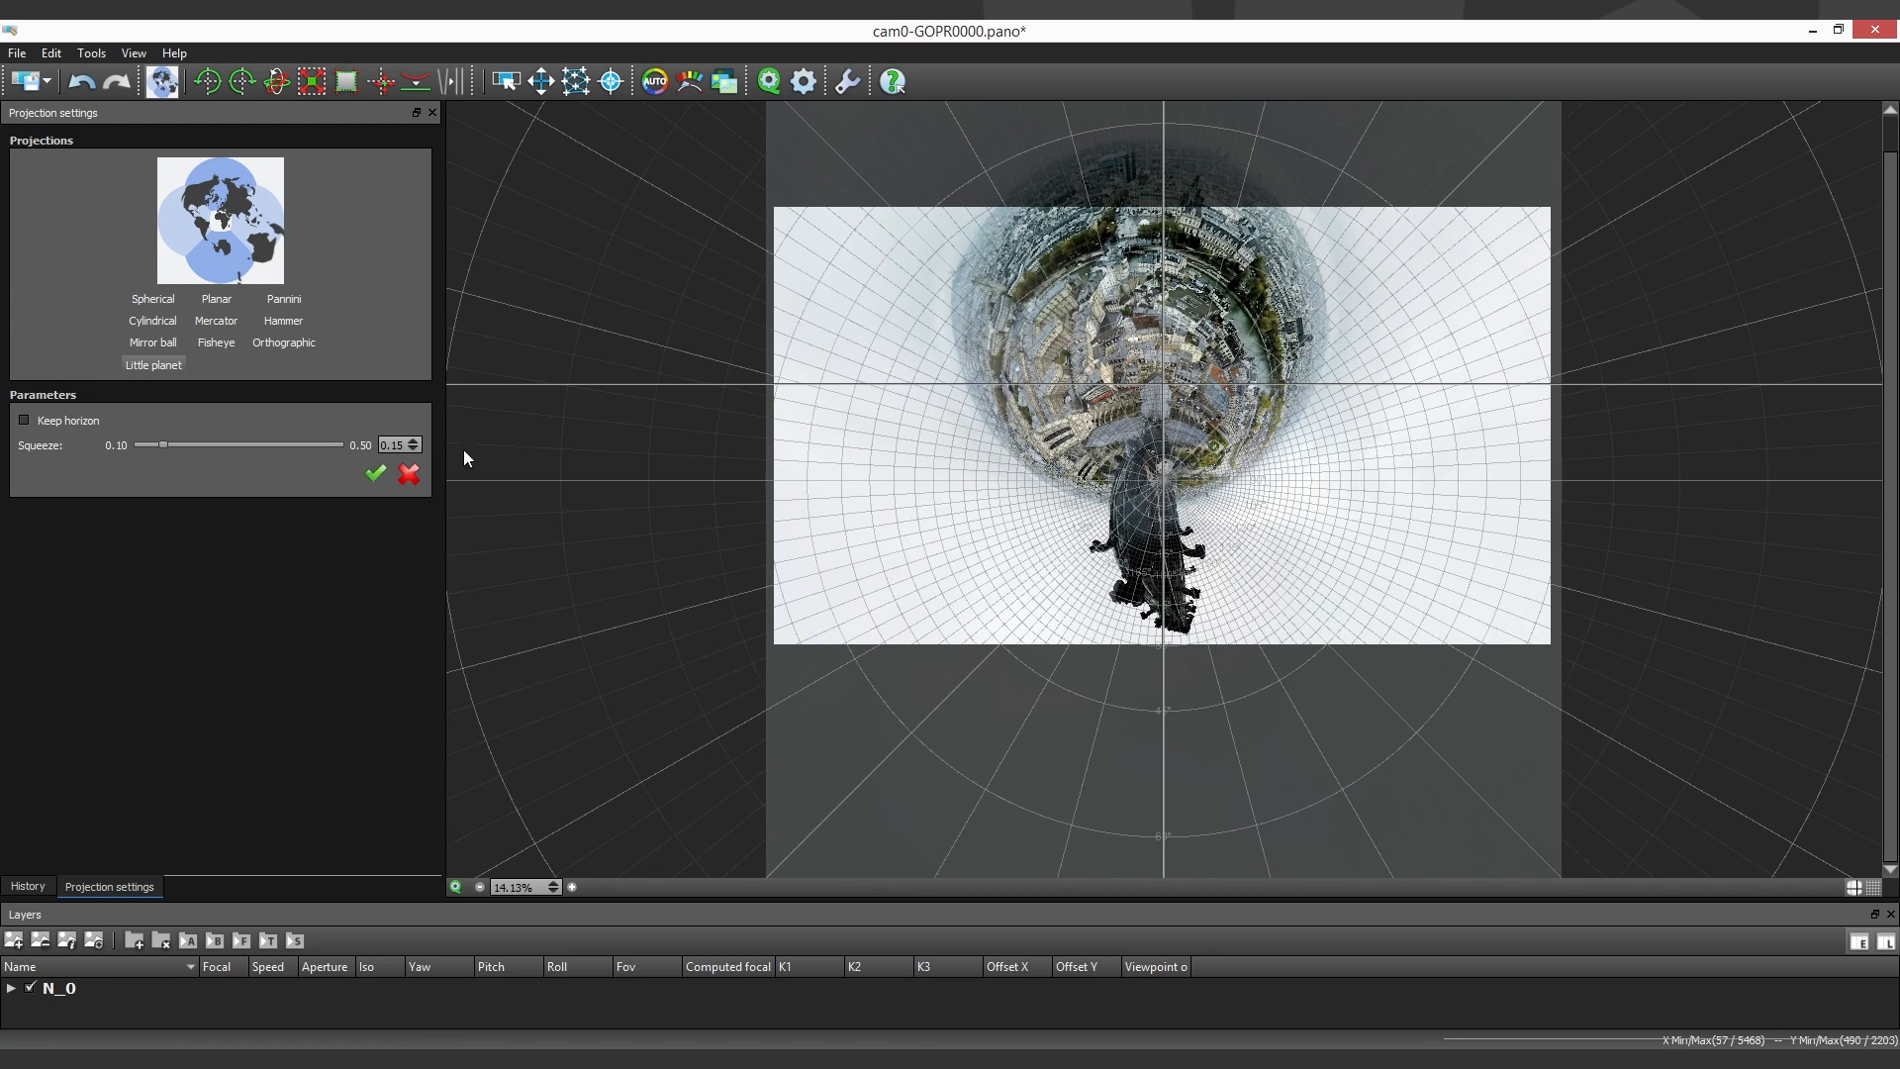
pyautogui.click(29, 81)
pyautogui.click(541, 81)
pyautogui.moveTo(1156, 279); pyautogui.dragTo(1183, 394)
pyautogui.click(30, 81)
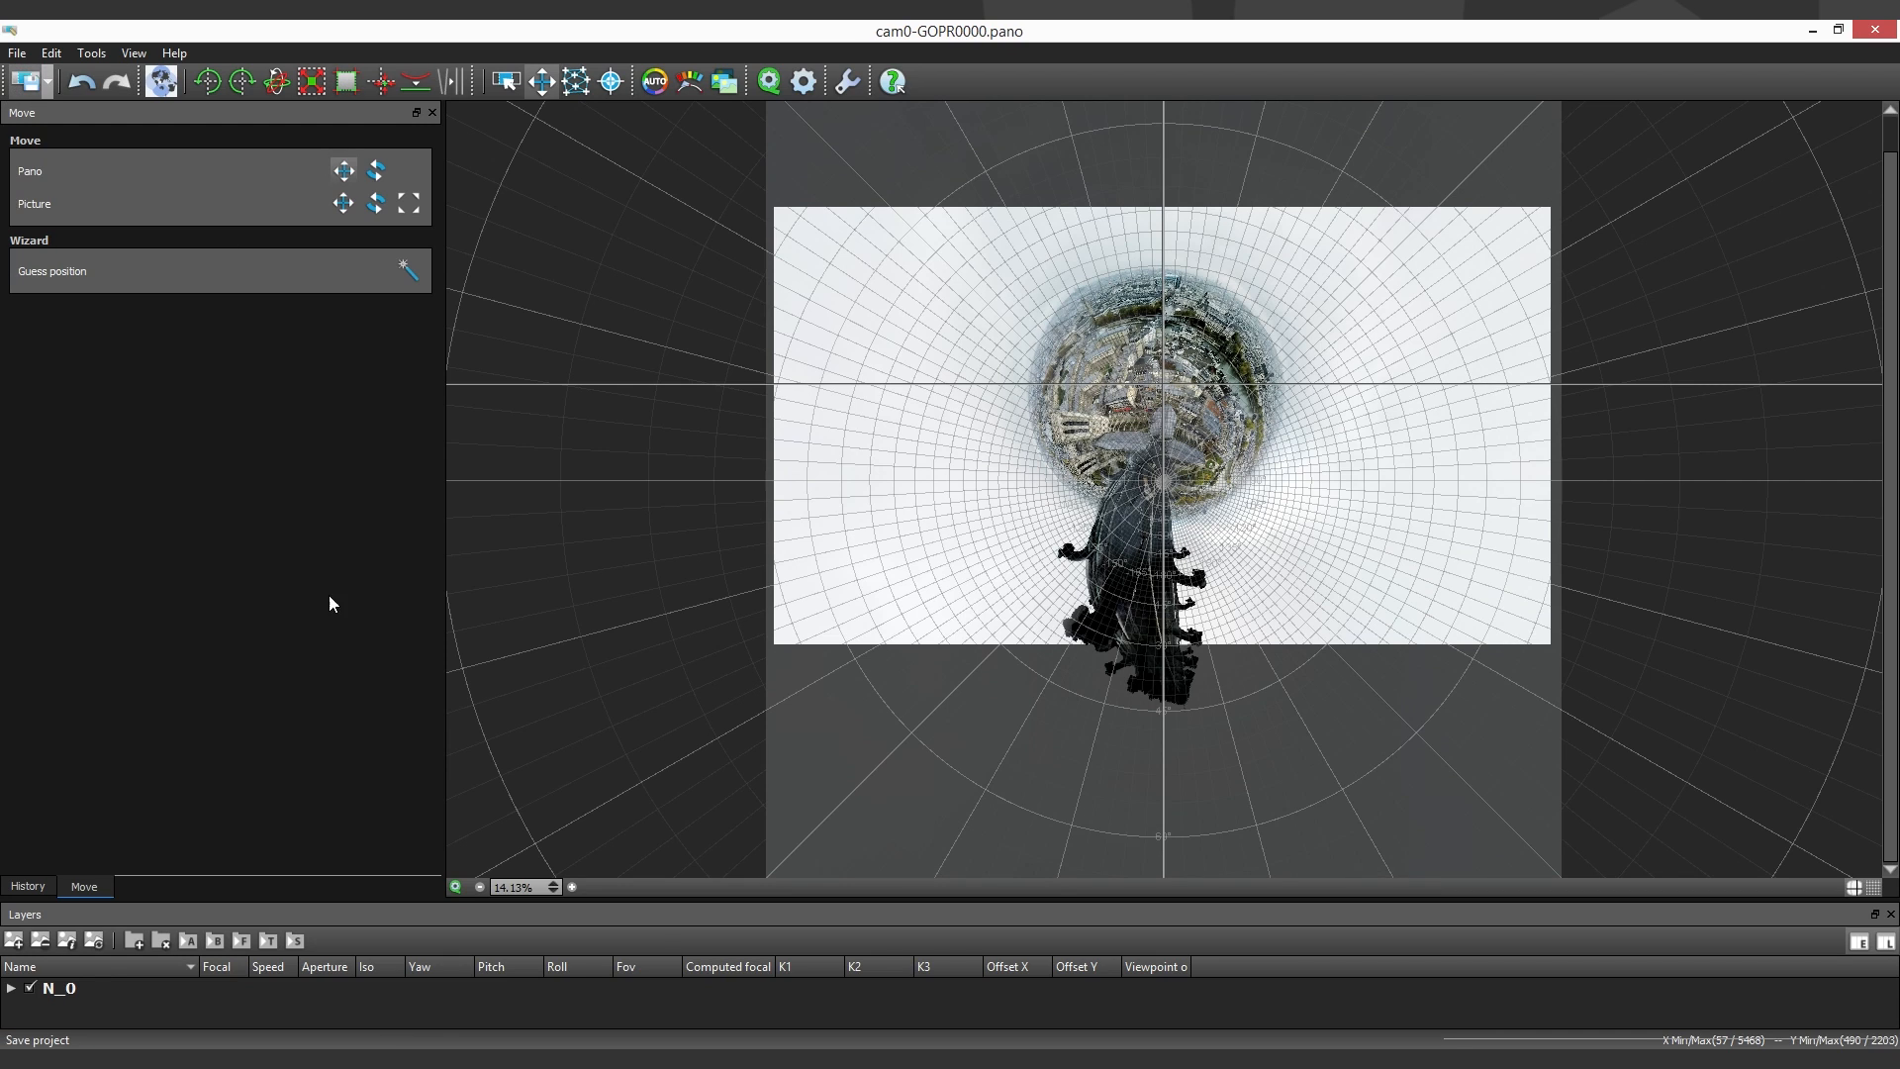
# - Add Orientation and Projection transitions running from about 3:19.8 to about 3:21.3
pyautogui.click(470, 1063)
pyautogui.click(986, 886)
pyautogui.moveTo(986, 888); pyautogui.dragTo(934, 895)
pyautogui.click(976, 958)
pyautogui.moveTo(977, 960); pyautogui.dragTo(902, 950)
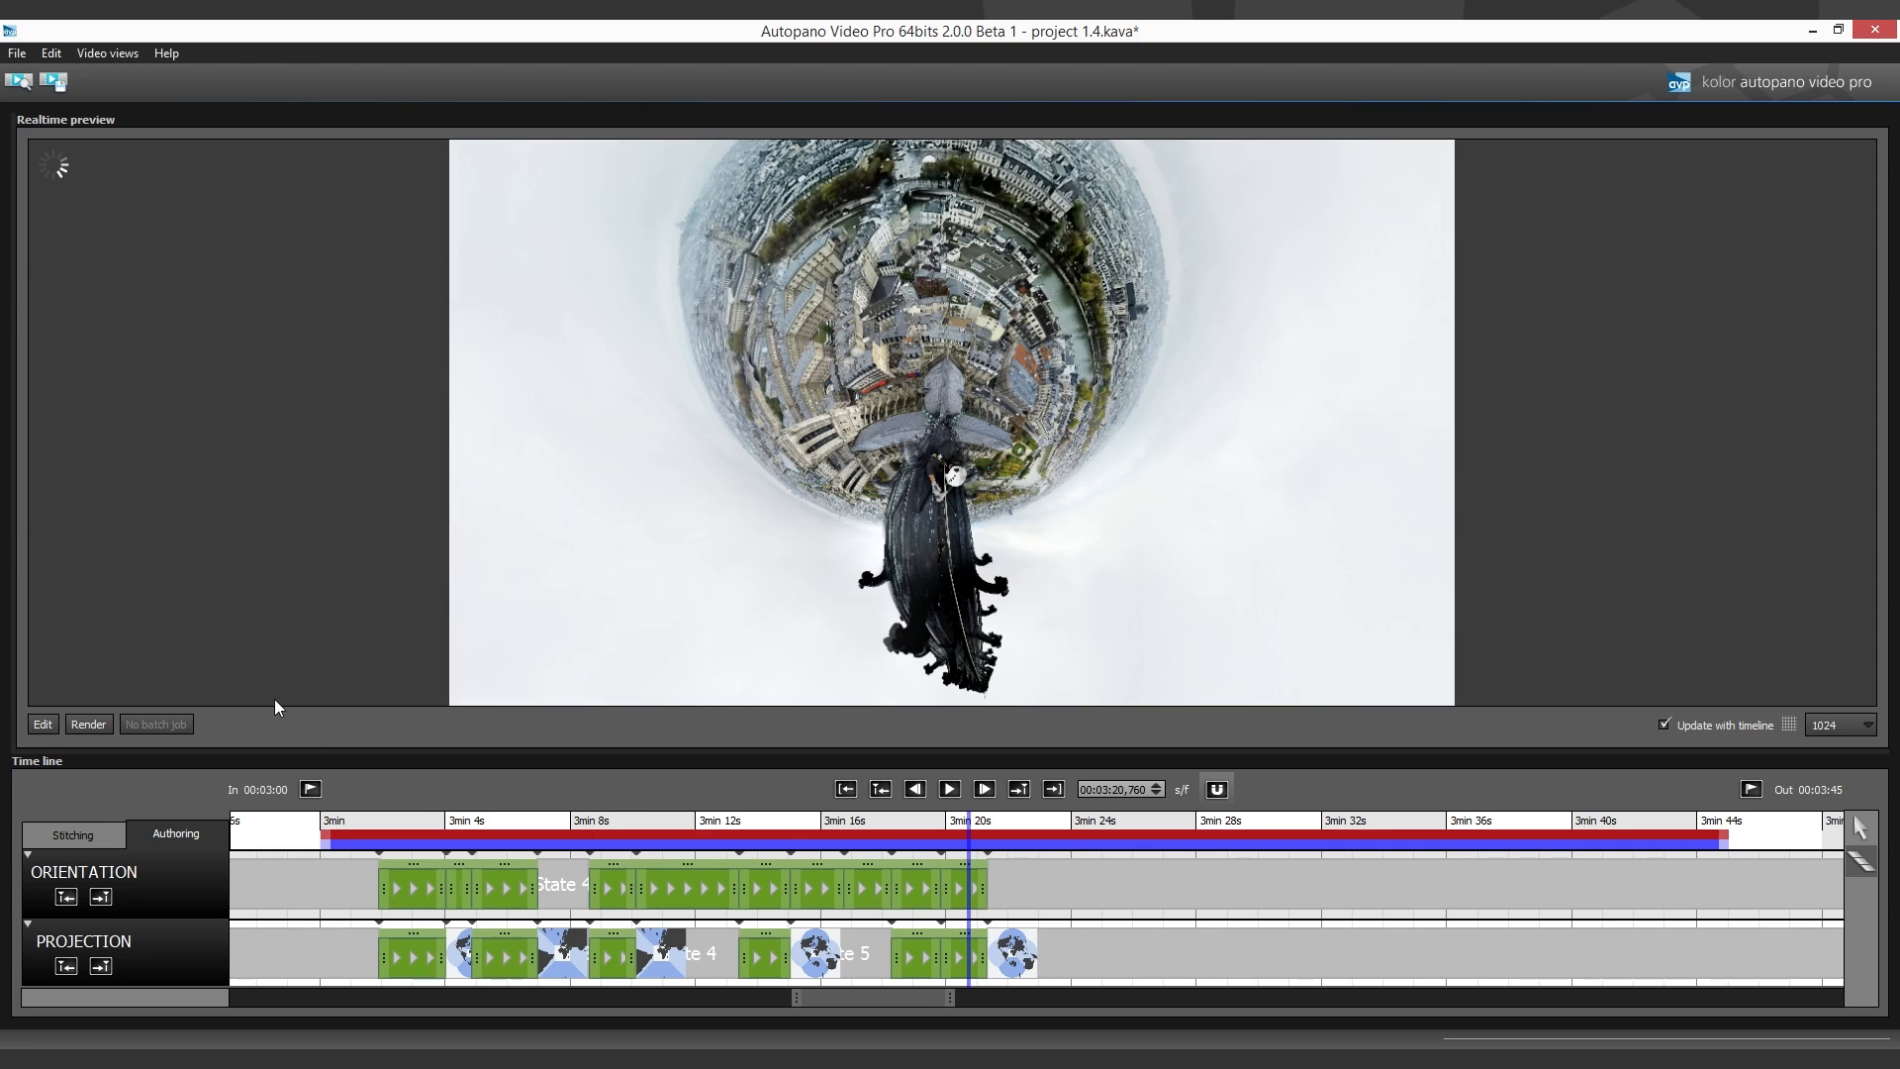
# - Edit the panorama at about 3:21.3 and move it so the spire rises above the planet
pyautogui.click(43, 724)
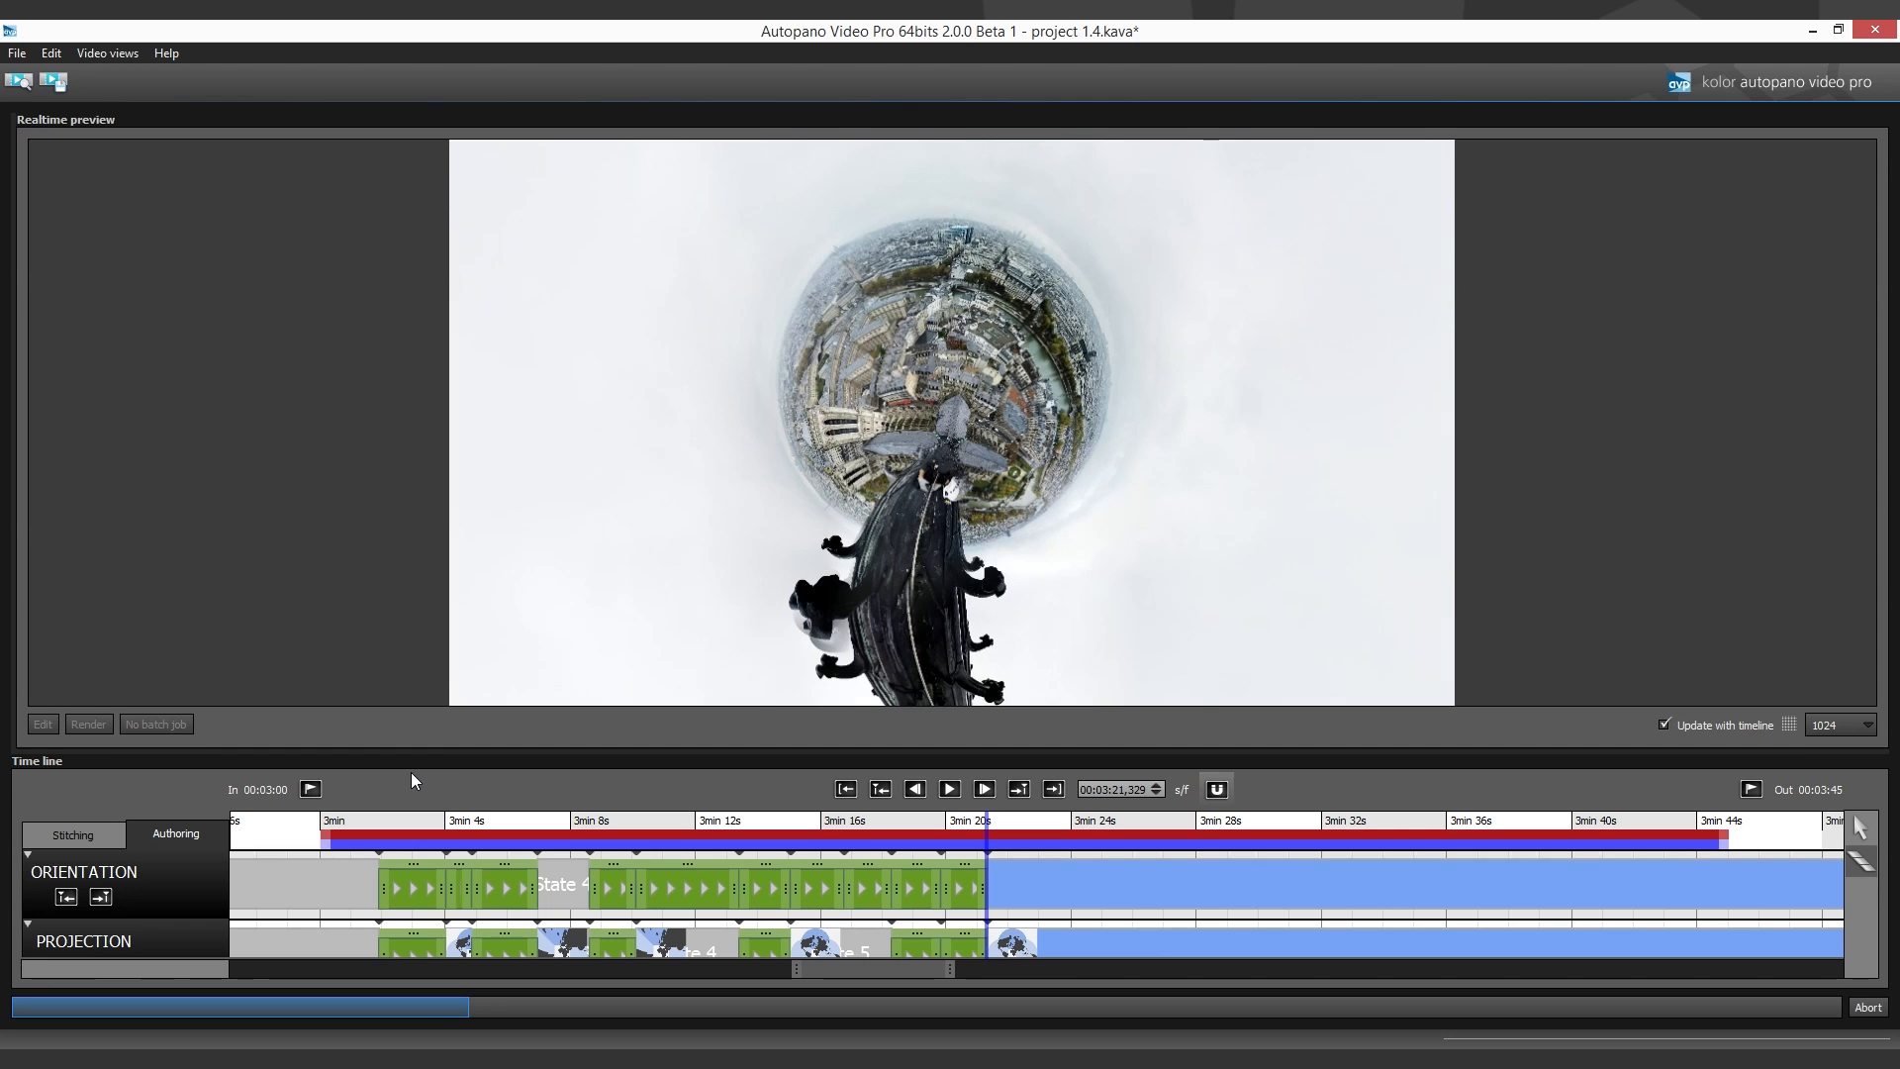
pyautogui.click(432, 969)
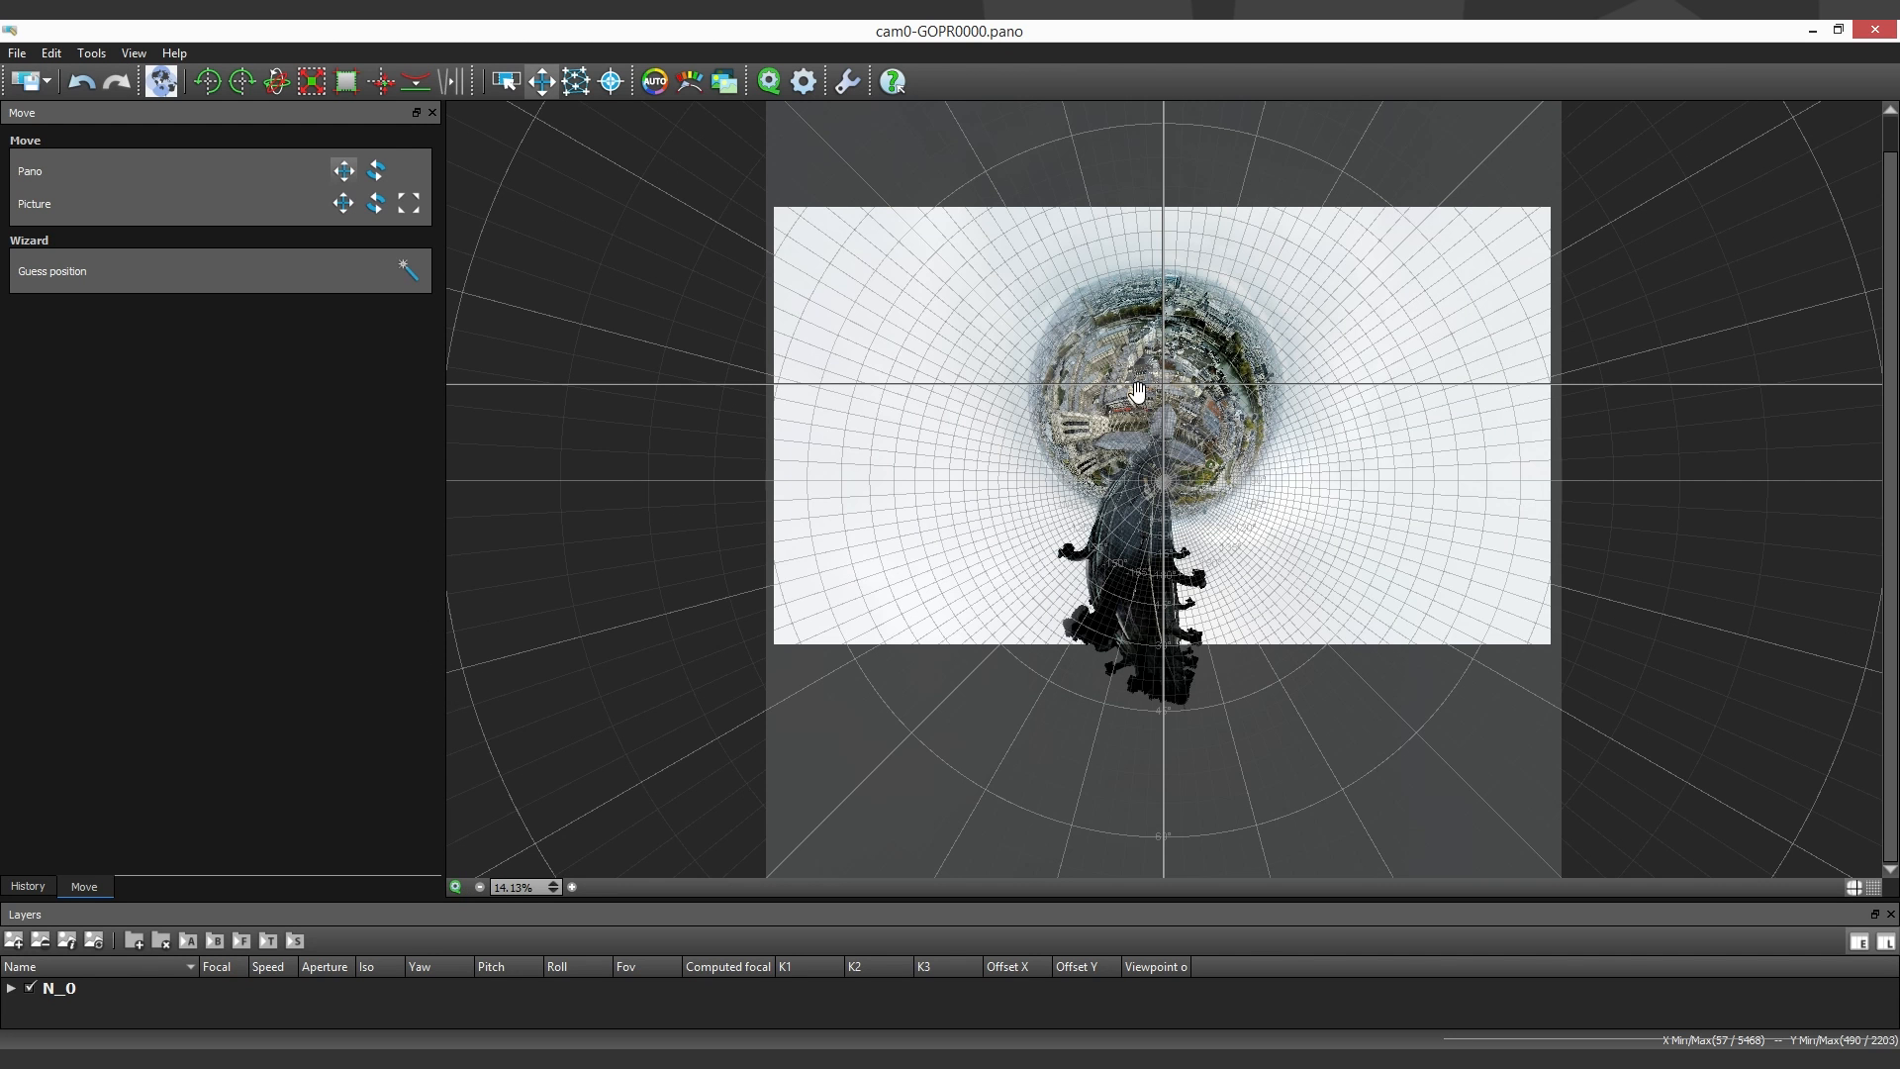
pyautogui.click(1163, 400)
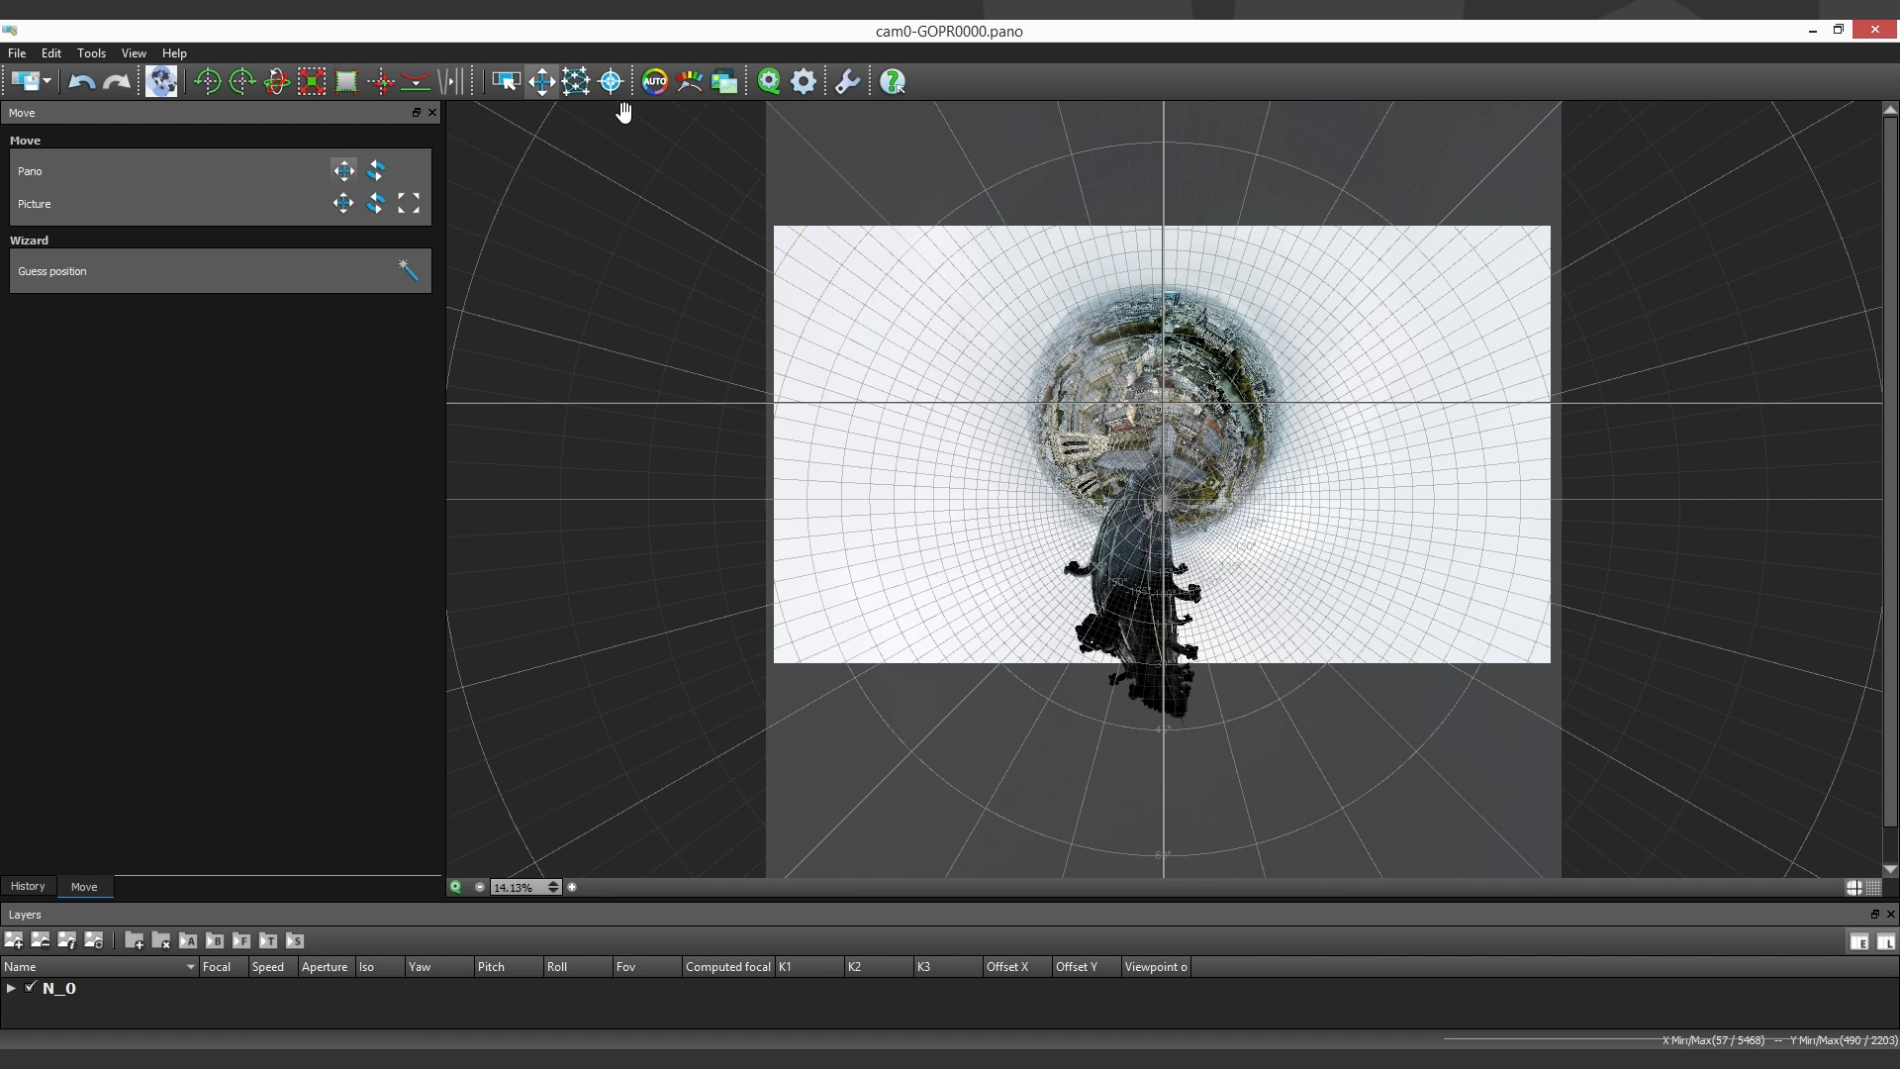
pyautogui.moveTo(1084, 362); pyautogui.dragTo(1204, 485)
# - Set the Little planet squeeze to 0.50 and move the panorama until the sky fills the middle of the frame
pyautogui.click(163, 81)
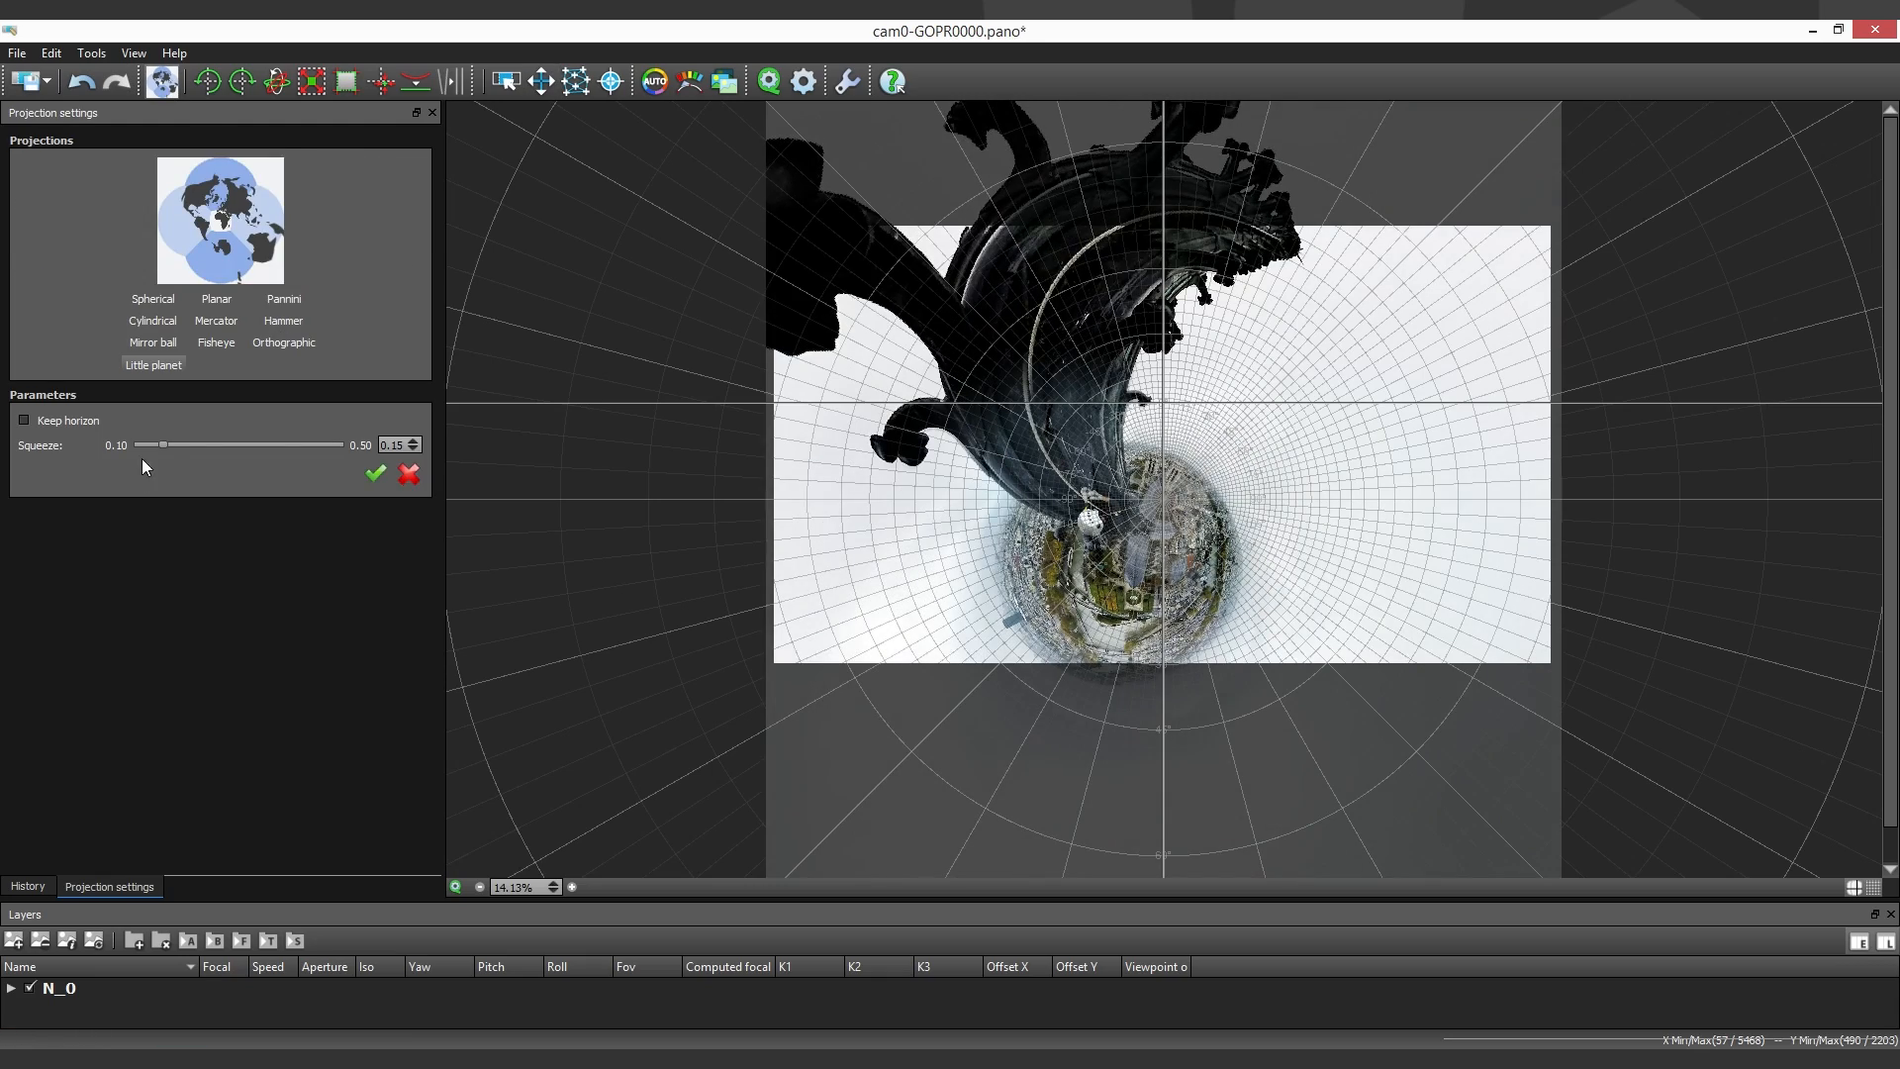
pyautogui.moveTo(141, 459); pyautogui.dragTo(338, 446)
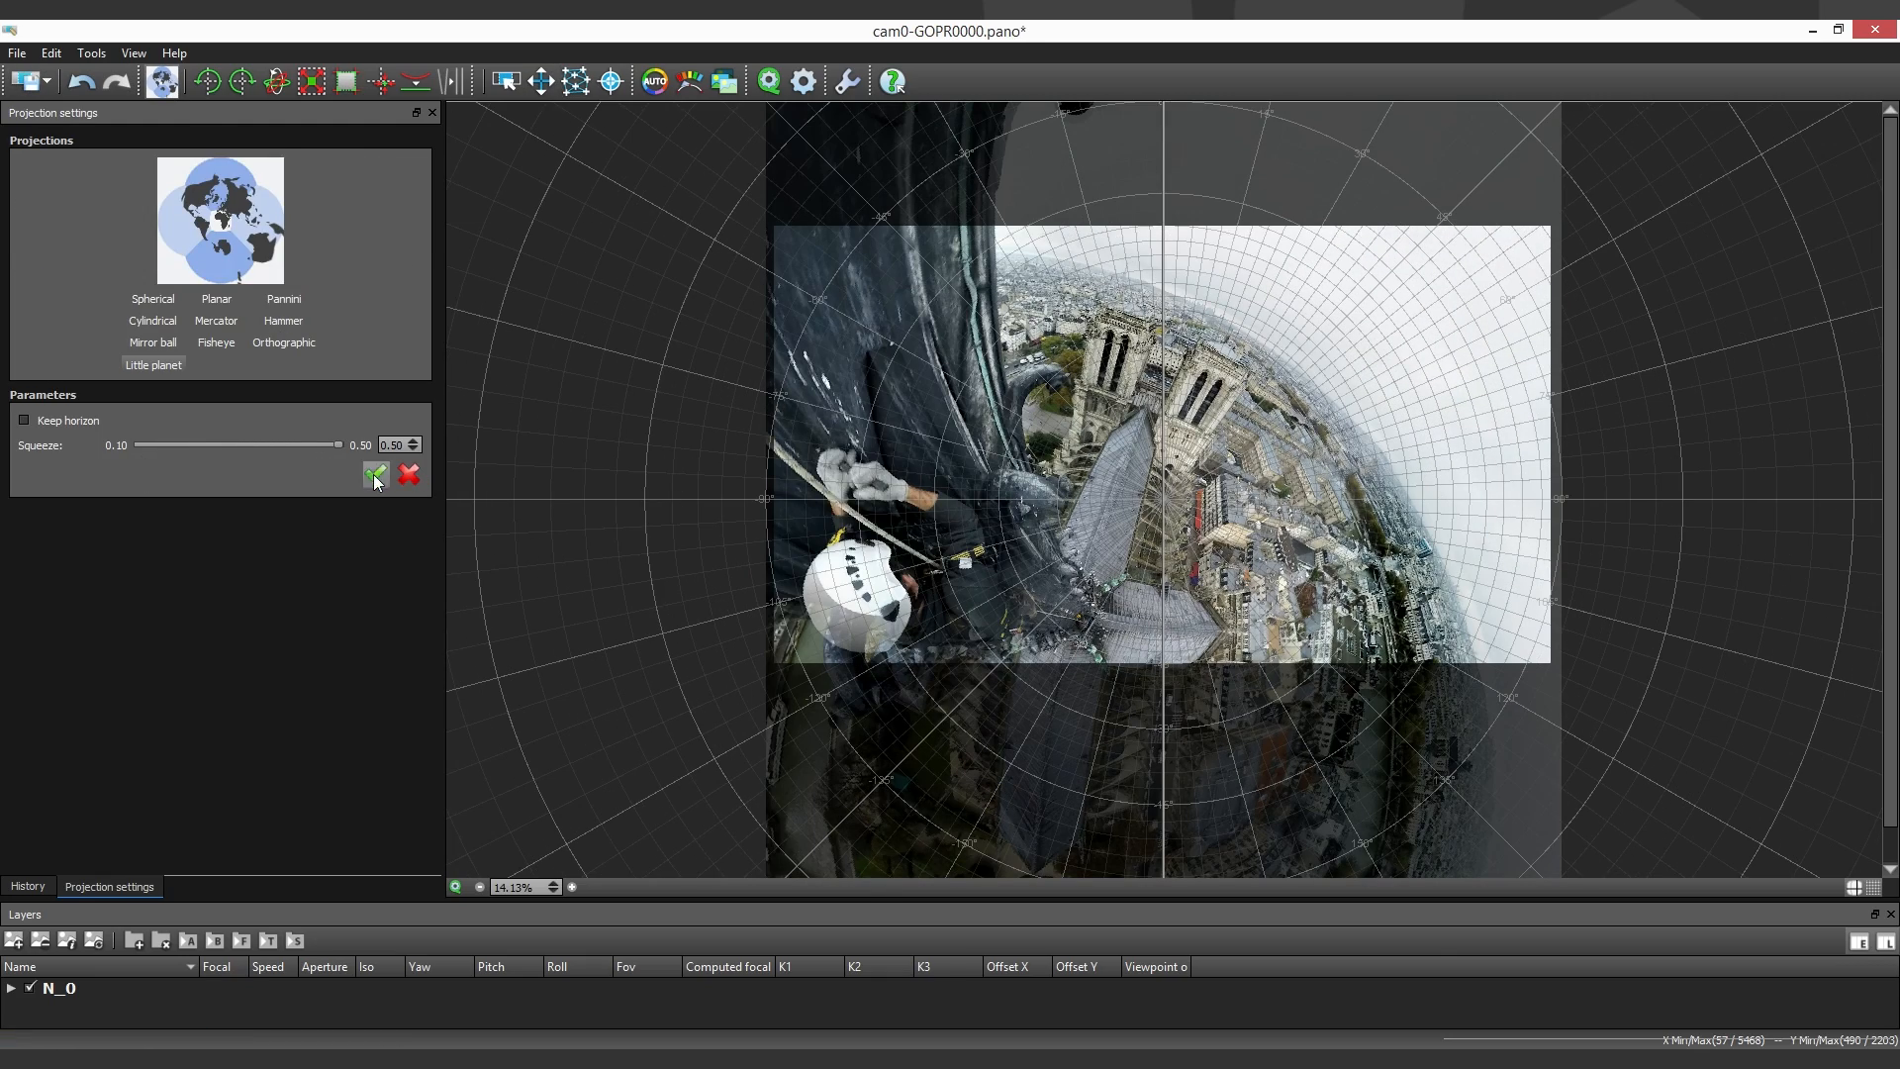
pyautogui.click(541, 82)
pyautogui.moveTo(1162, 324); pyautogui.dragTo(1217, 494)
# - Crop the panorama to the sky area, from 0.253 to 0.746 in X and 0.323 to 0.601 in Y
pyautogui.click(346, 81)
pyautogui.moveTo(1419, 227); pyautogui.dragTo(1356, 421)
pyautogui.moveTo(1232, 560); pyautogui.dragTo(1212, 475)
pyautogui.click(386, 413)
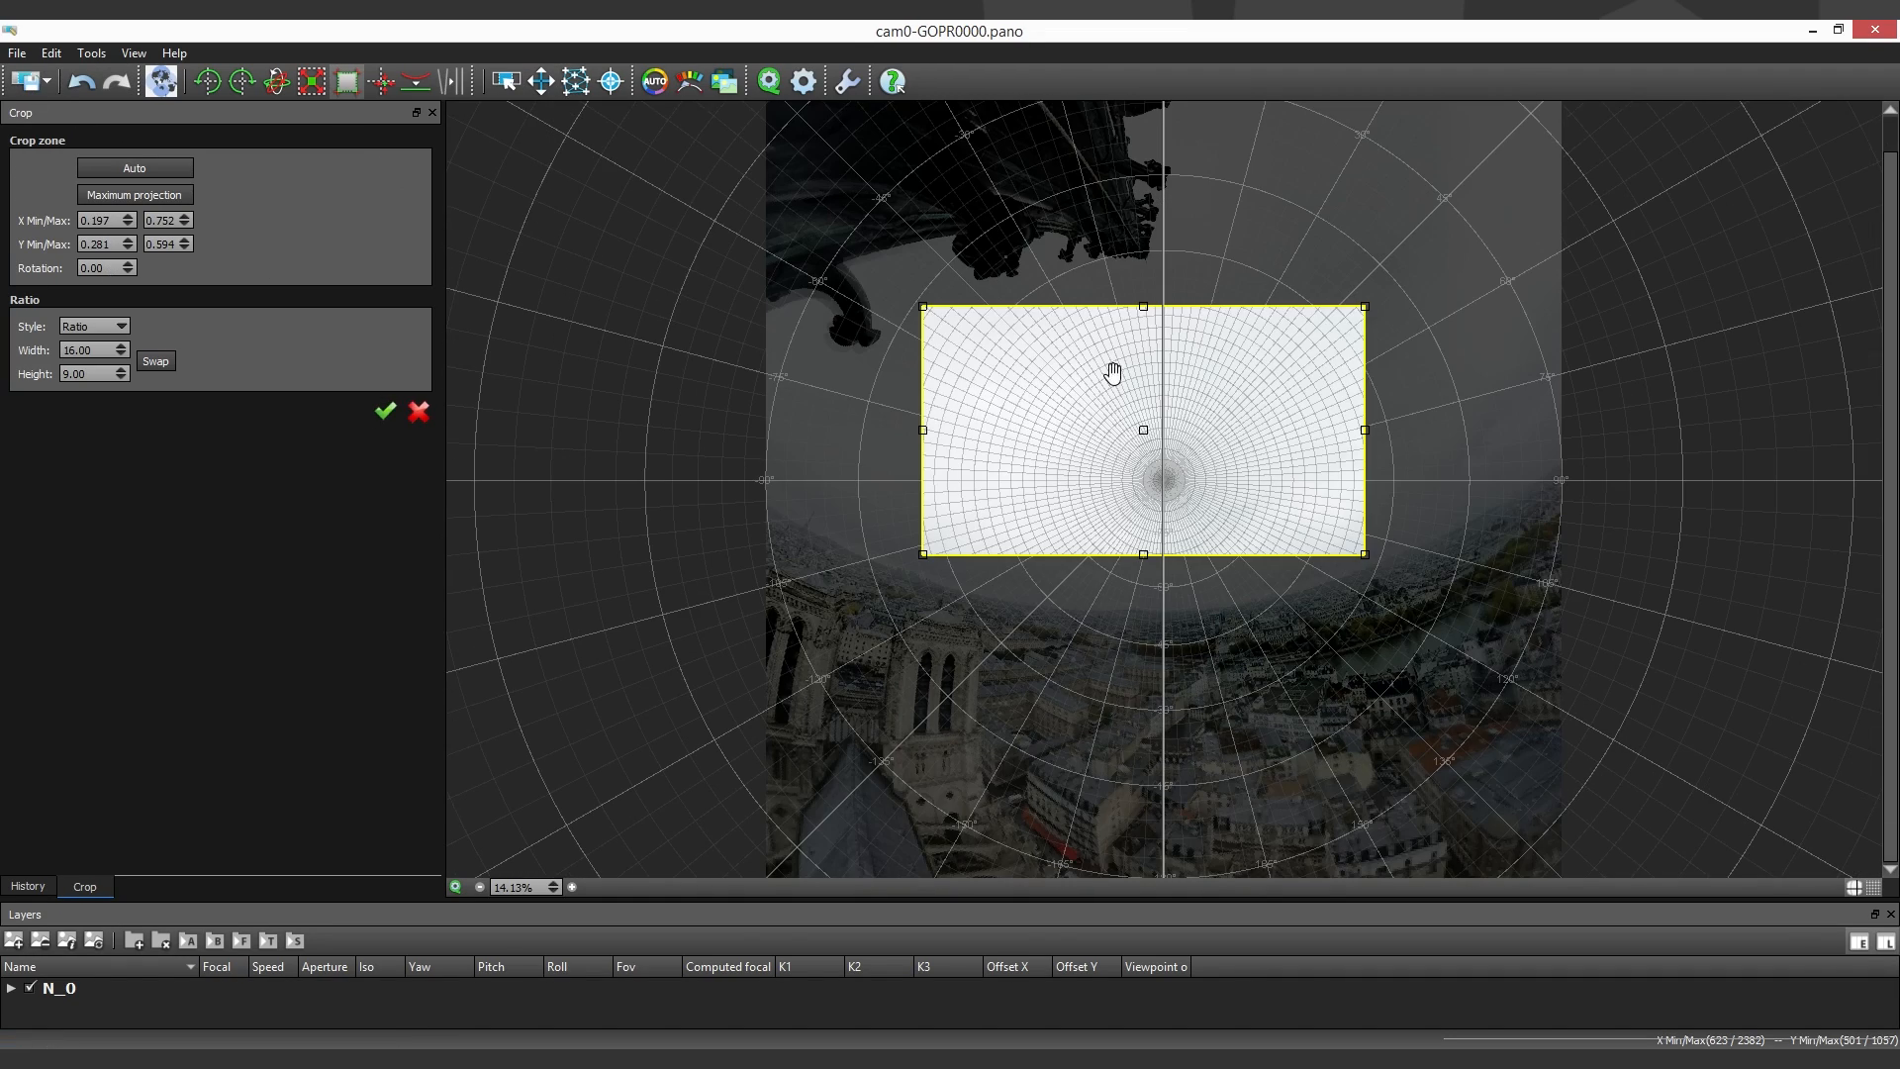
pyautogui.moveTo(1170, 299); pyautogui.dragTo(1169, 341)
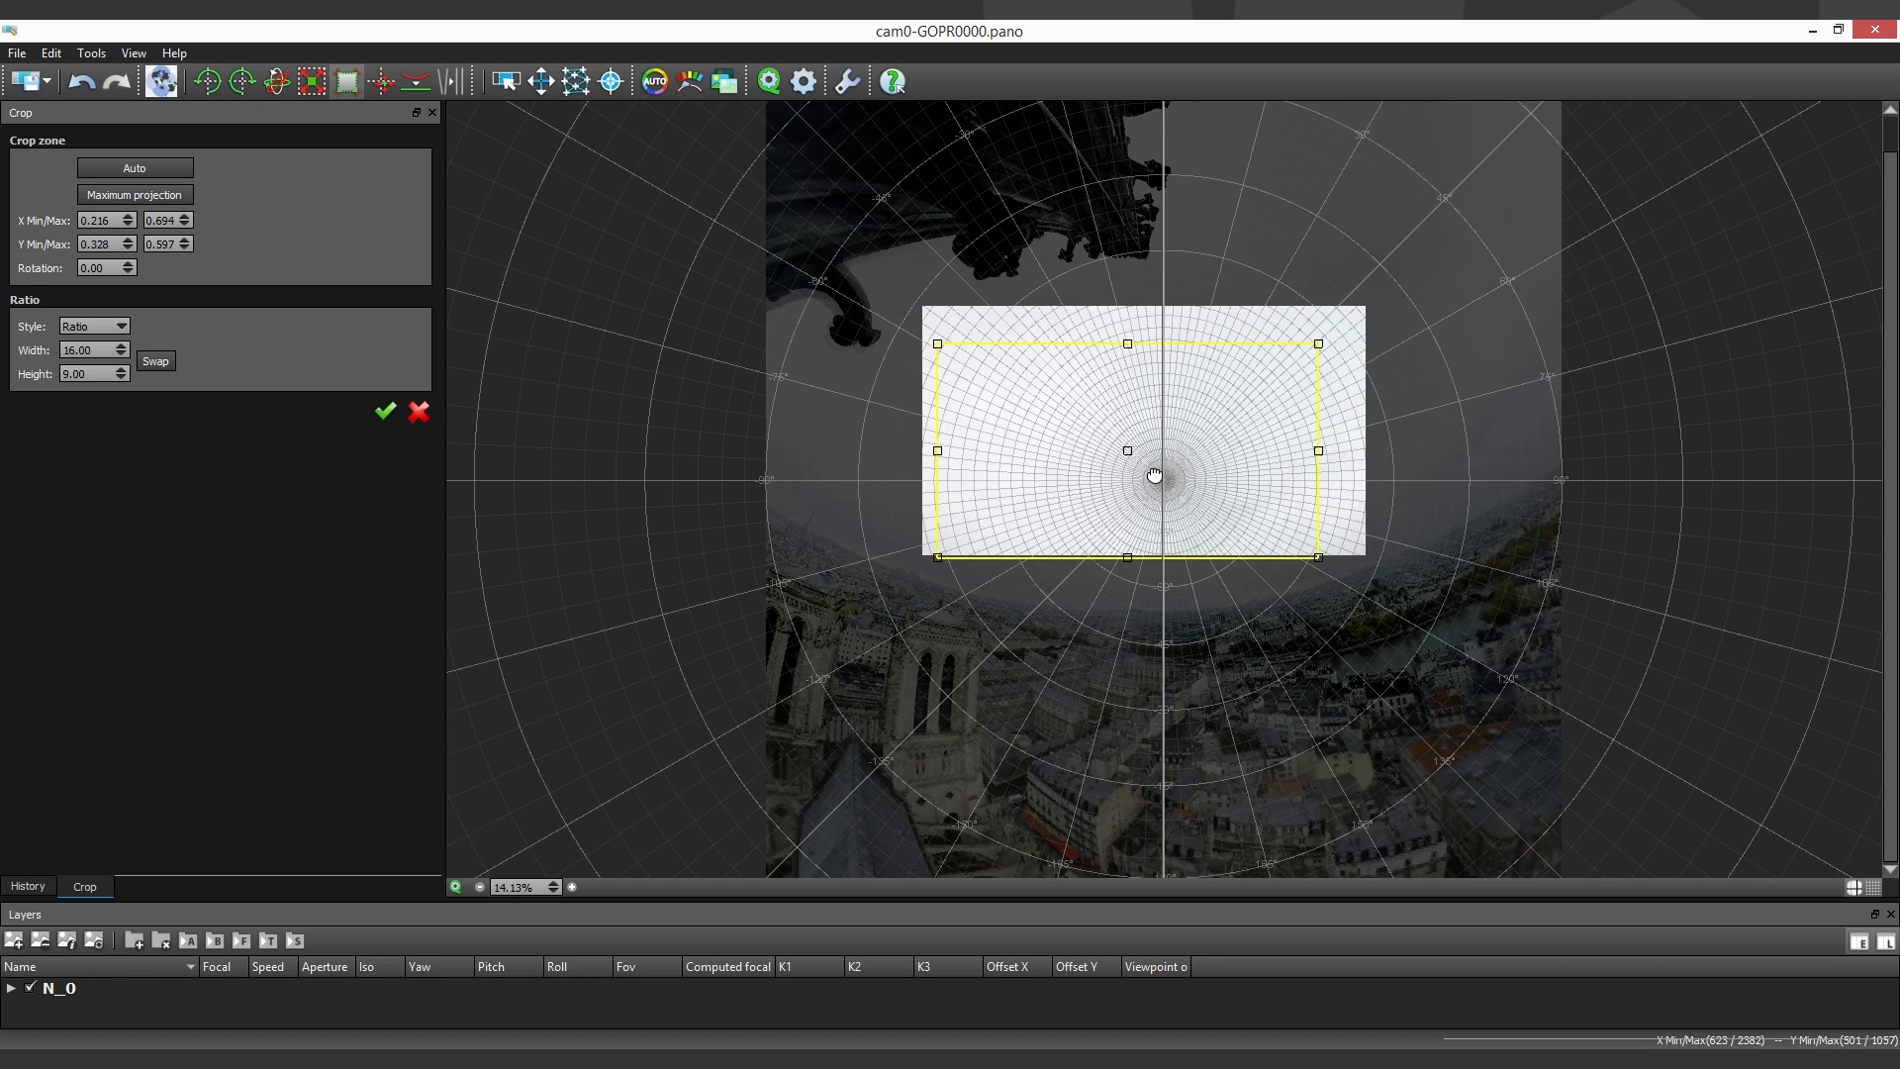
pyautogui.moveTo(1154, 470); pyautogui.dragTo(1176, 477)
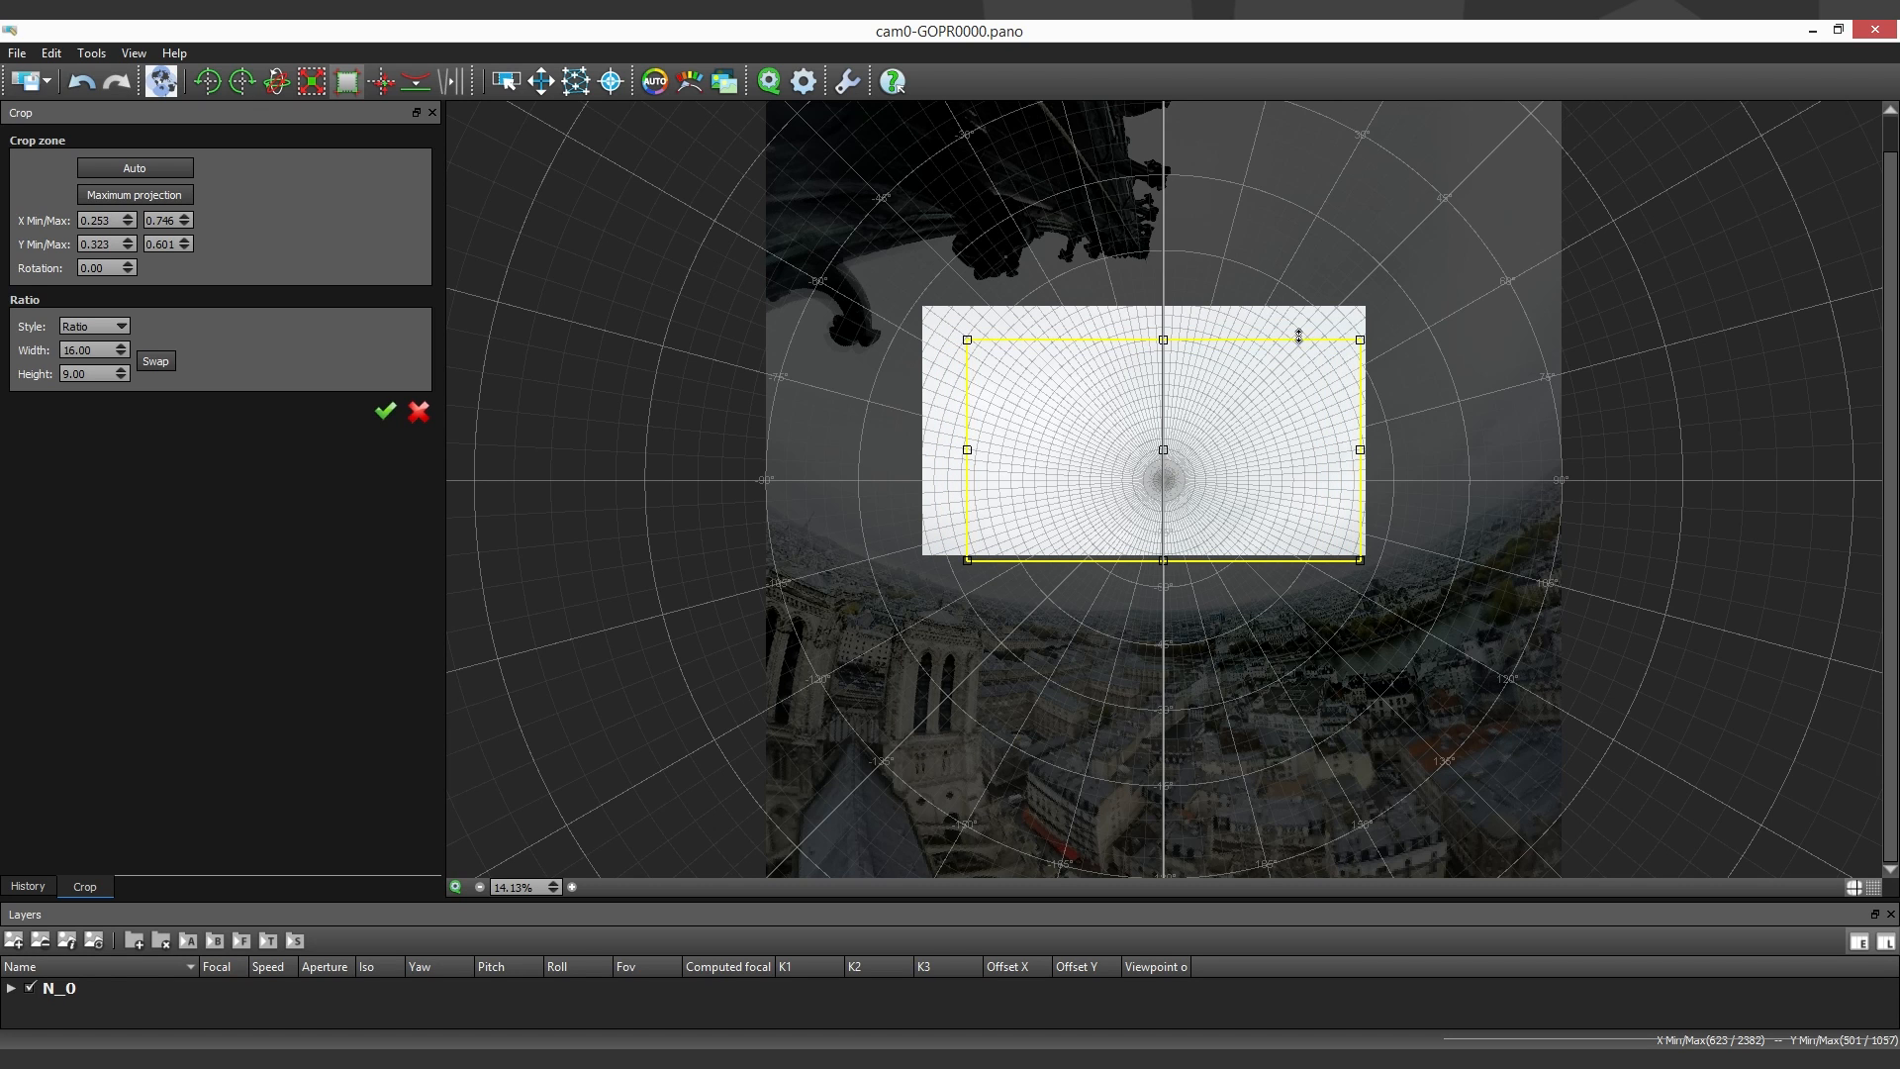
pyautogui.click(386, 411)
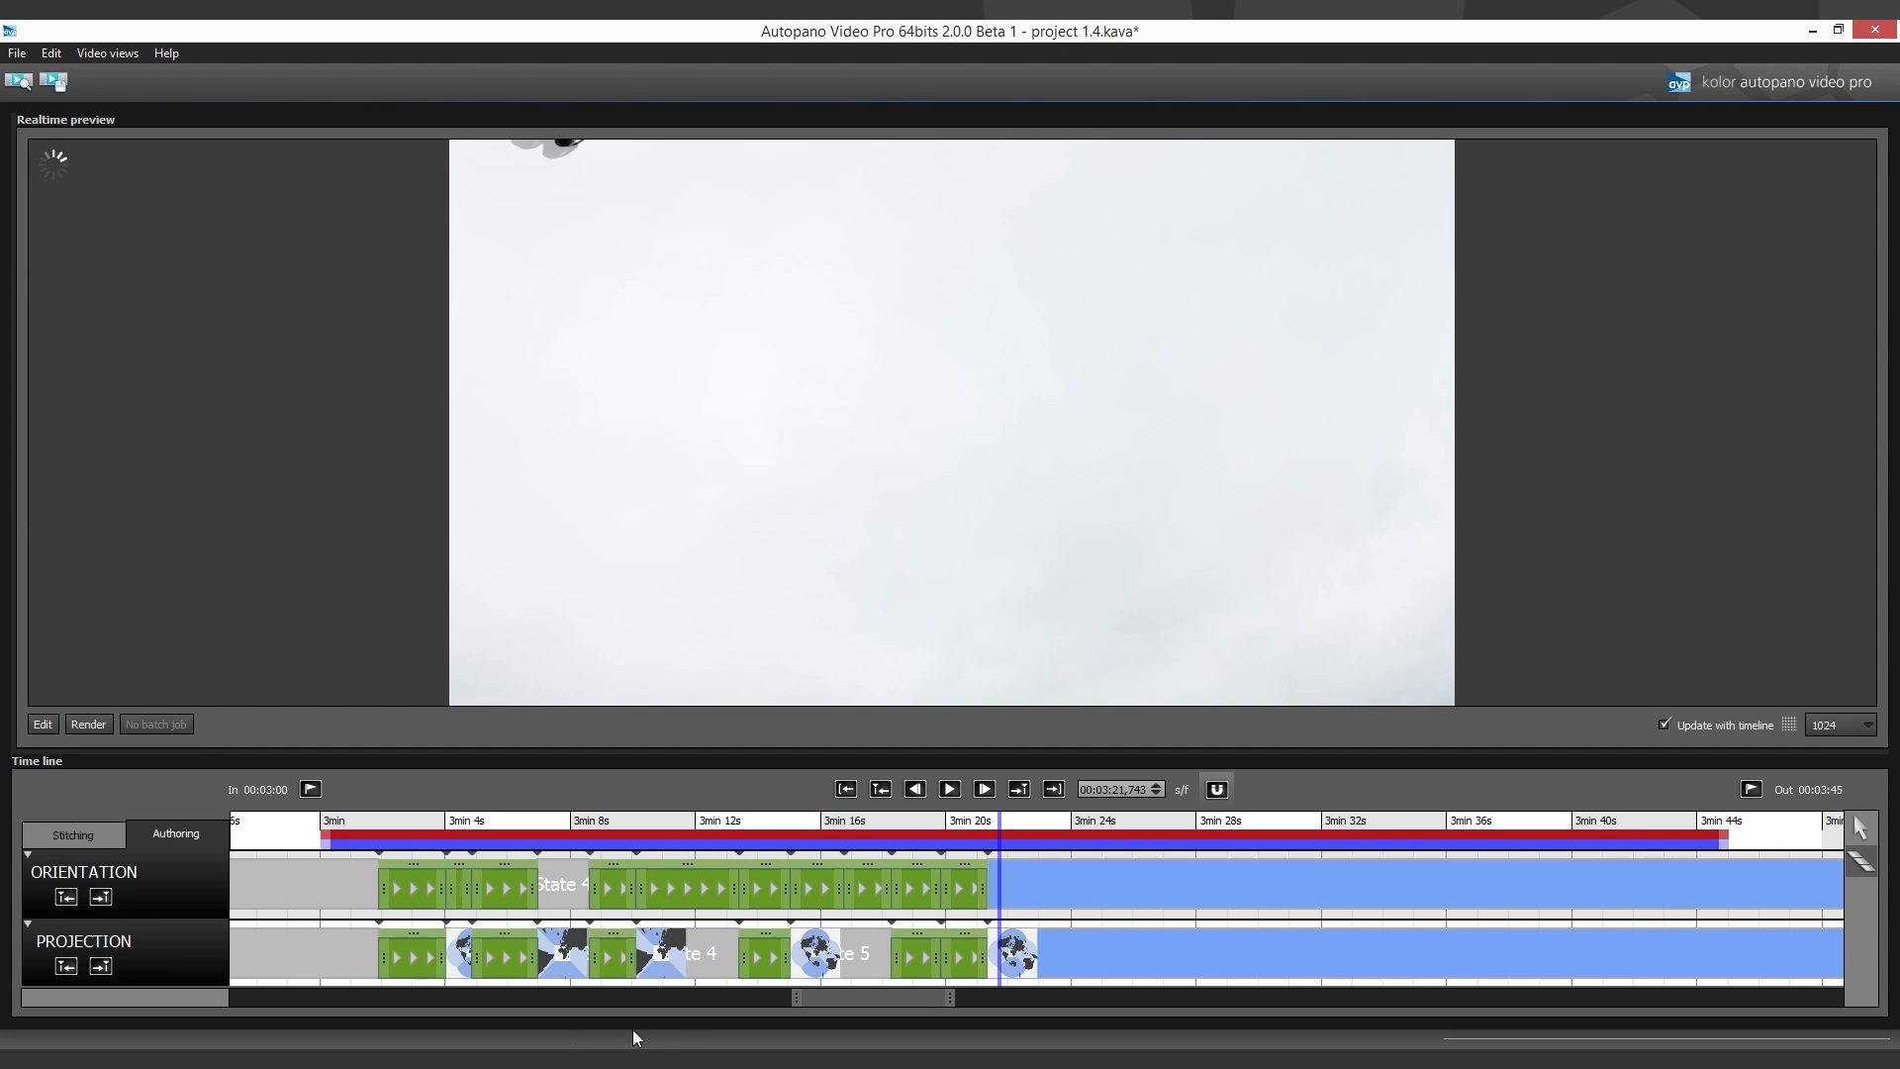
# - Change the interpolation type of the first Orientation transition, at about 3:03, to Elastic
pyautogui.click(933, 894)
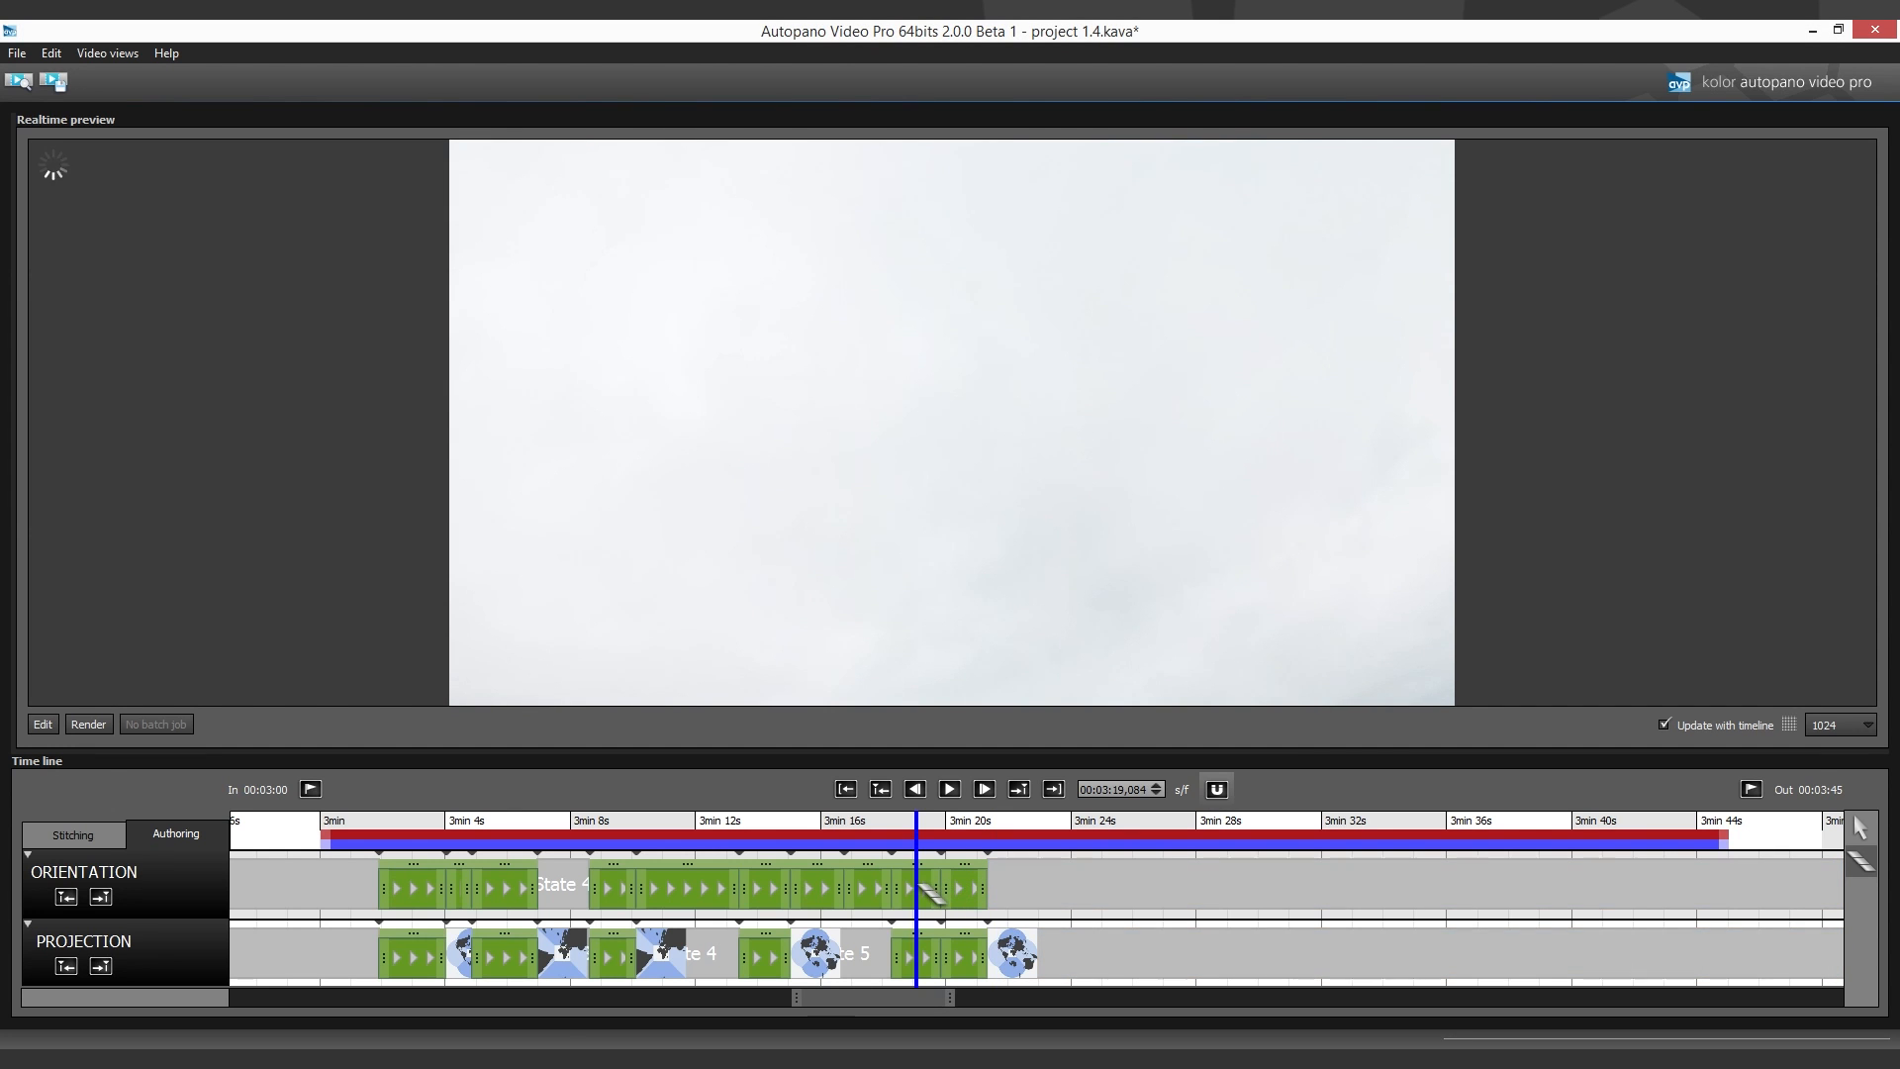
pyautogui.click(421, 898)
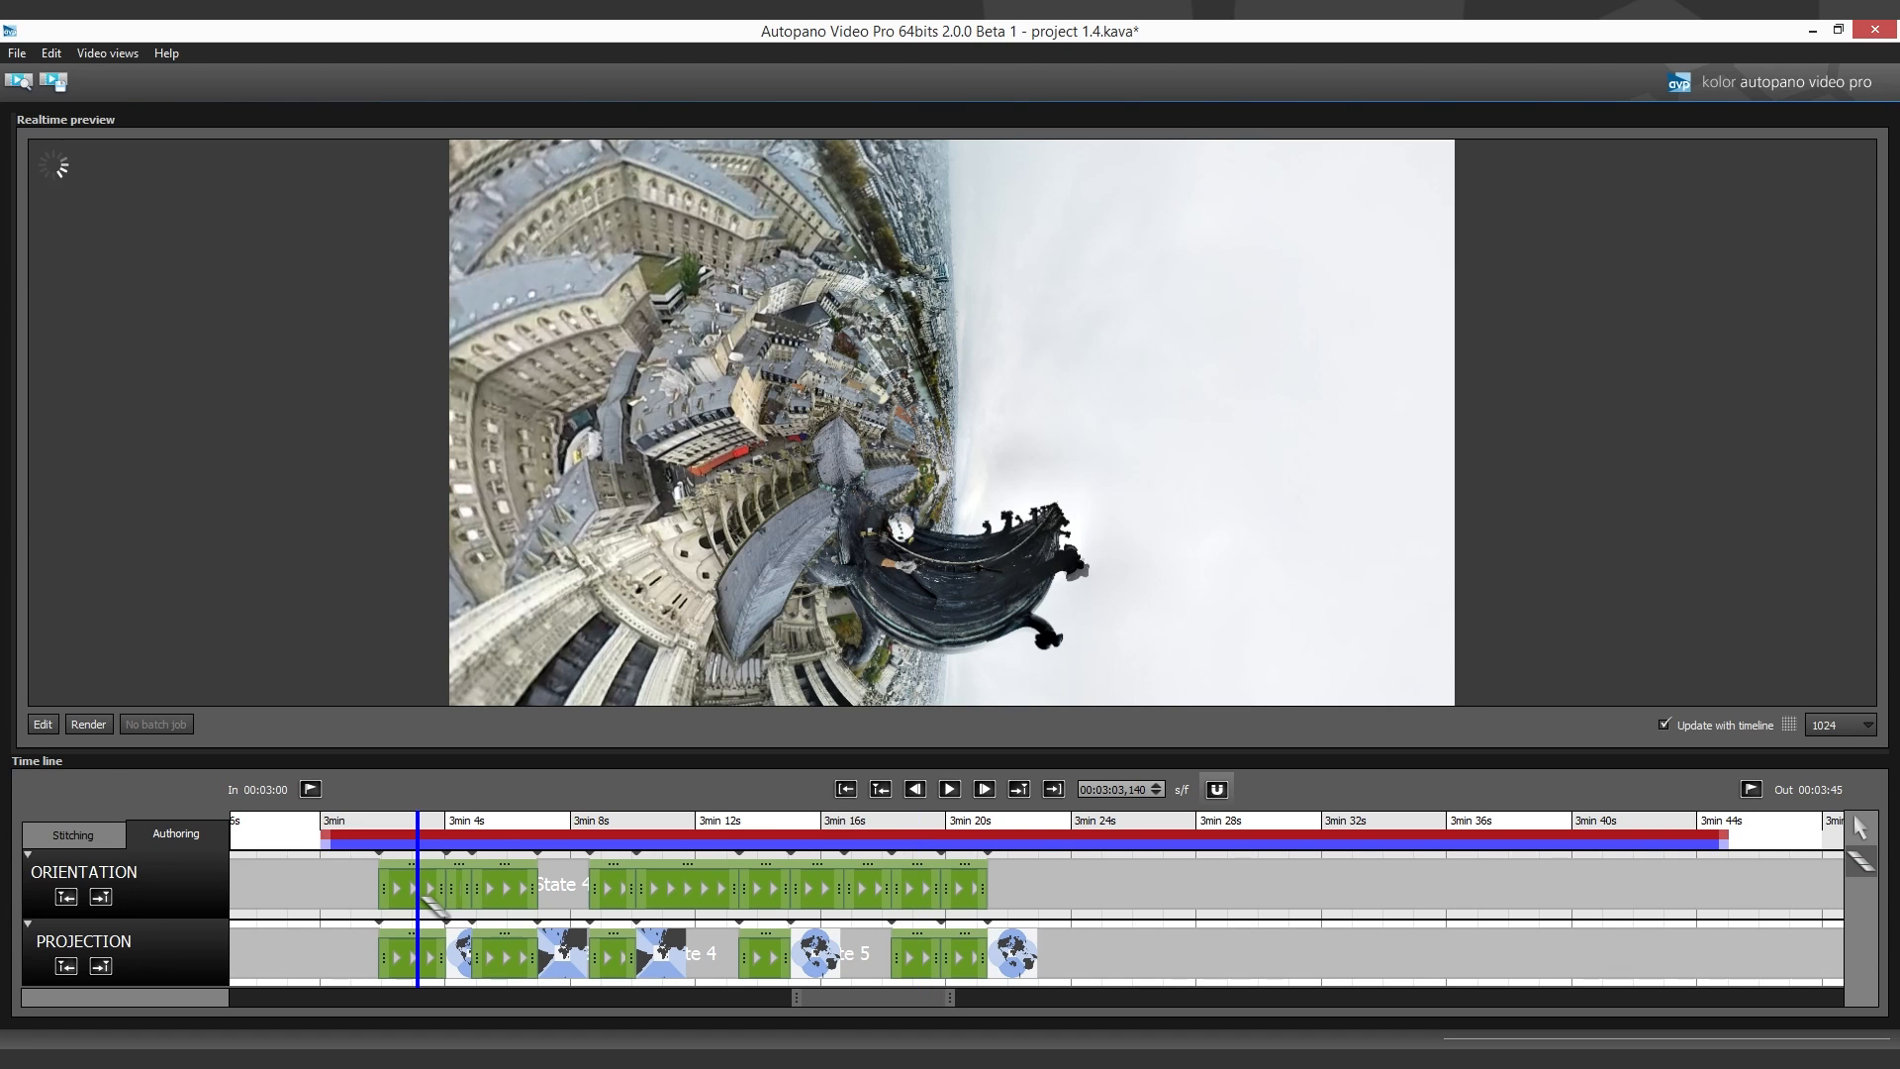
pyautogui.rightClick(429, 889)
pyautogui.click(456, 922)
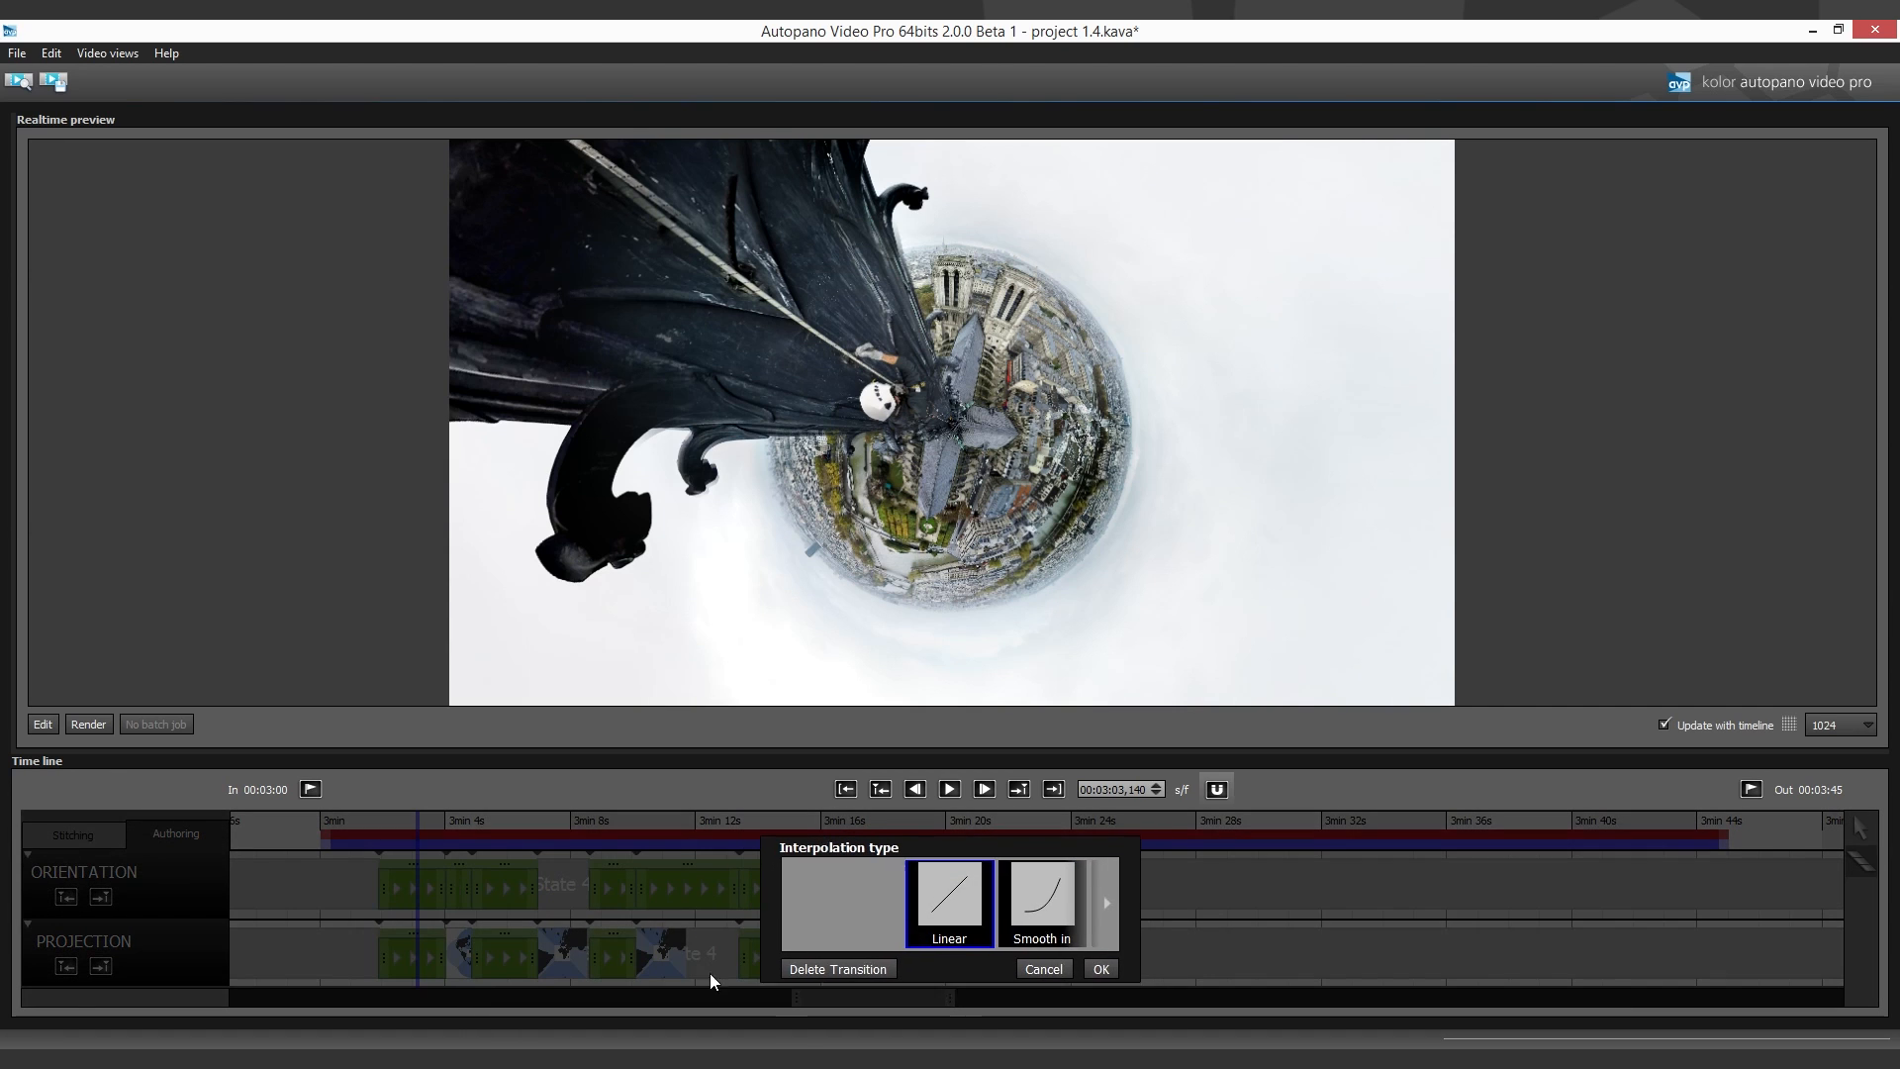
pyautogui.click(1106, 904)
pyautogui.click(1106, 904)
pyautogui.click(1106, 904)
pyautogui.click(1107, 904)
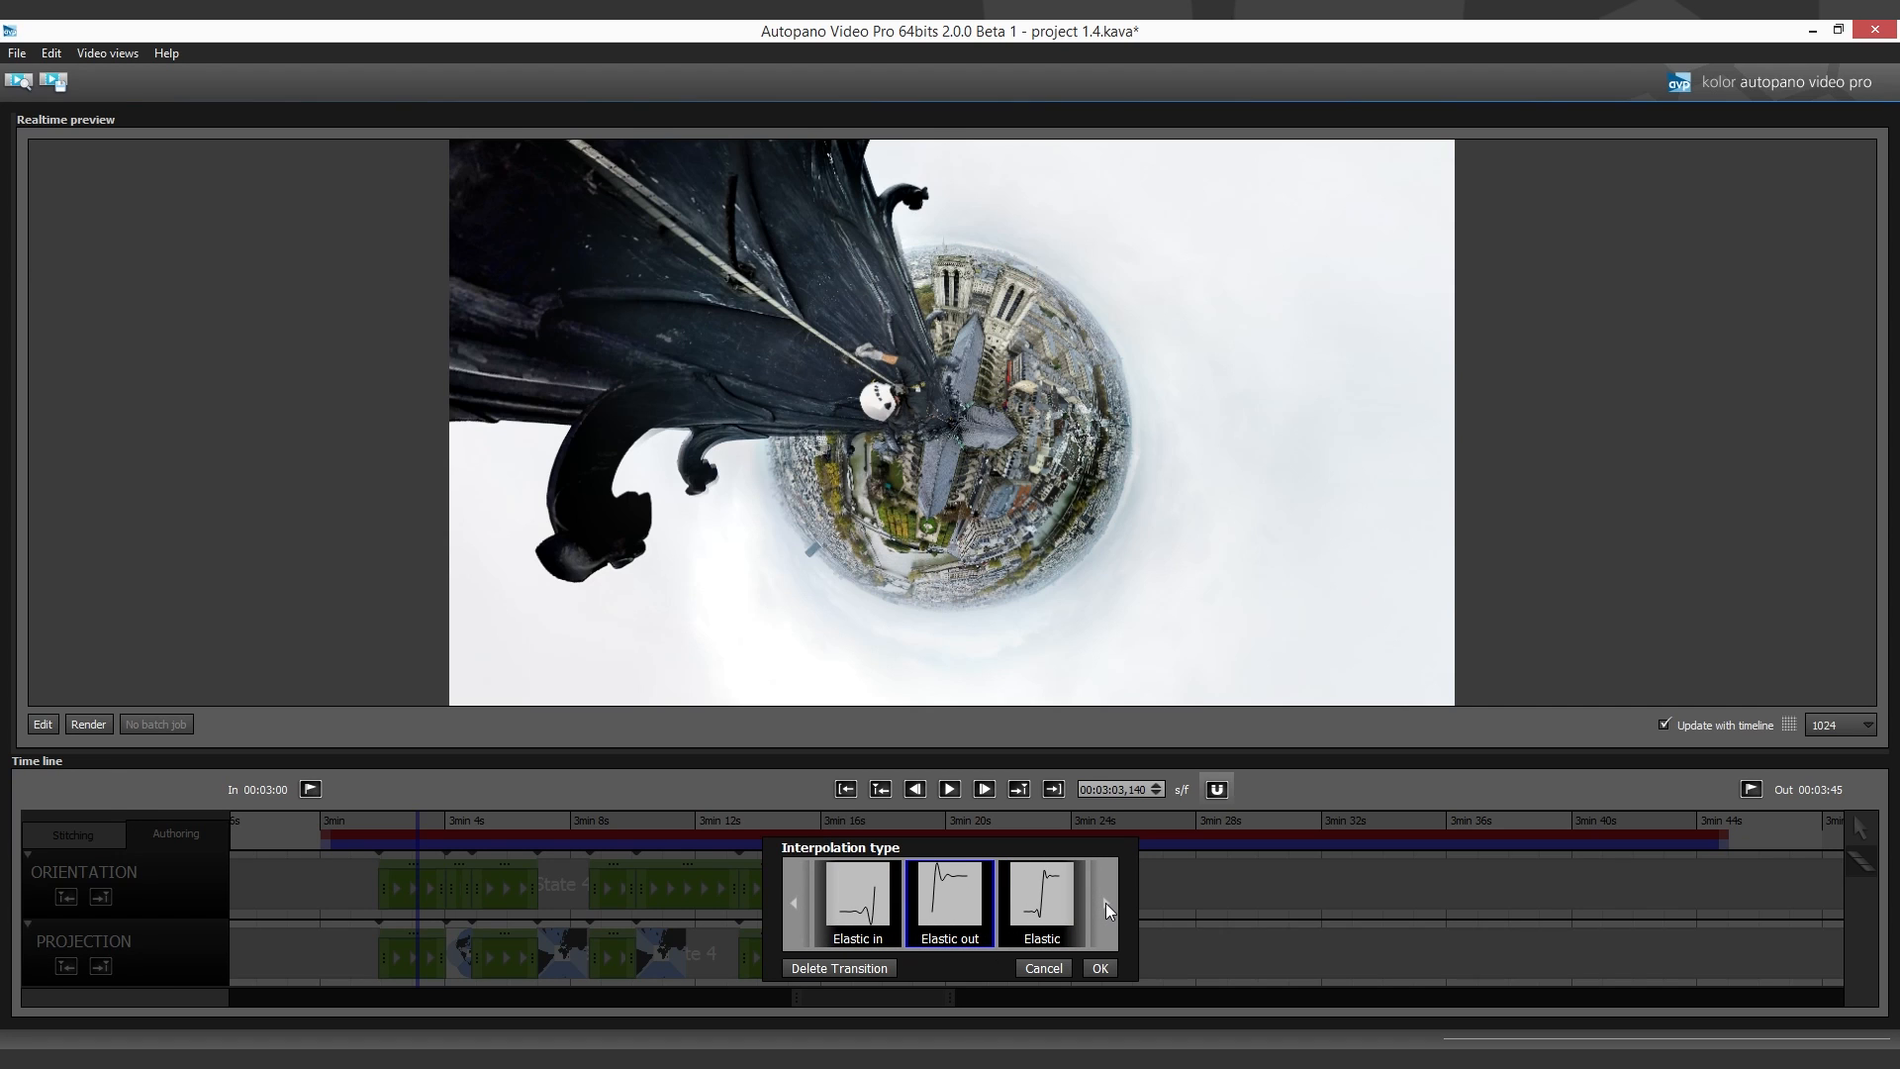
pyautogui.click(1106, 902)
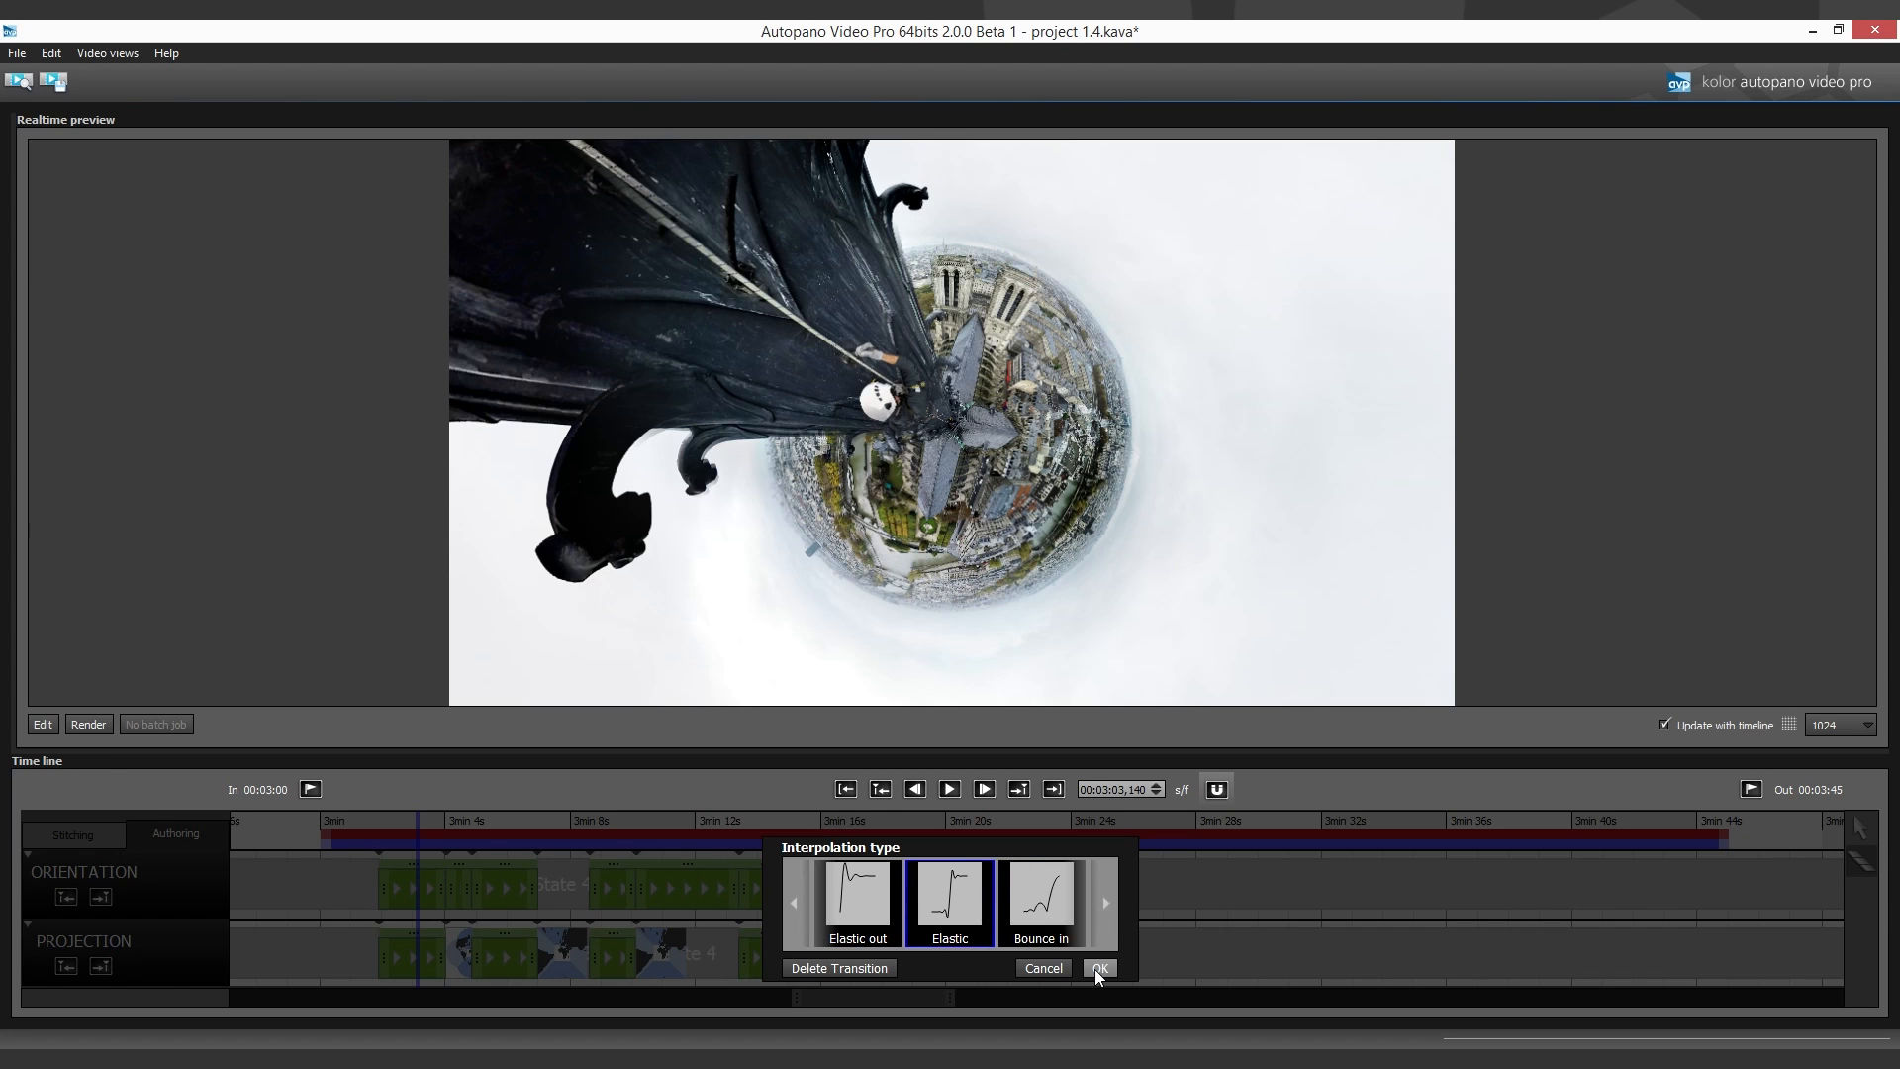
pyautogui.click(638, 936)
# - Change the Orientation transition at about 3:05.8 to a bounce interpolation and go back to the start of the first transition
pyautogui.click(500, 892)
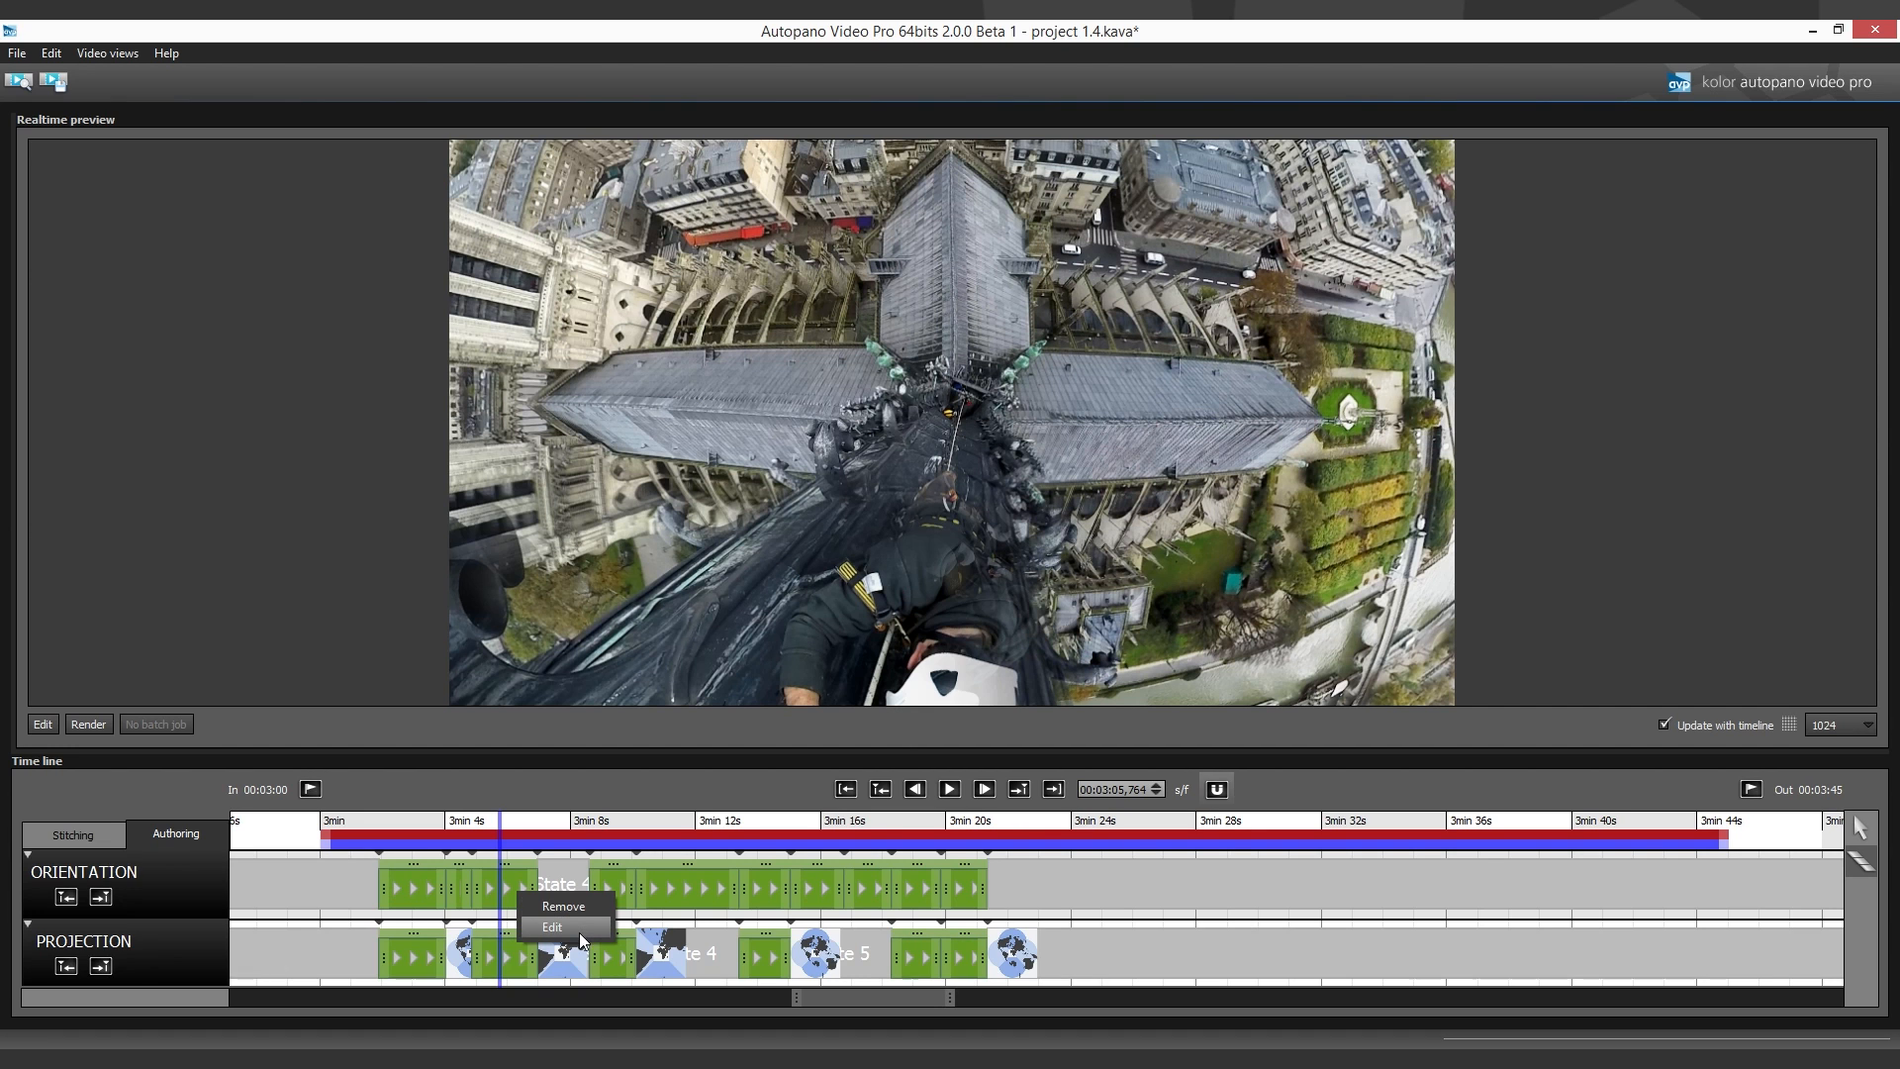
pyautogui.click(578, 932)
pyautogui.click(1113, 903)
pyautogui.click(1113, 902)
pyautogui.click(1113, 903)
pyautogui.click(1113, 902)
pyautogui.click(1113, 902)
pyautogui.click(1113, 903)
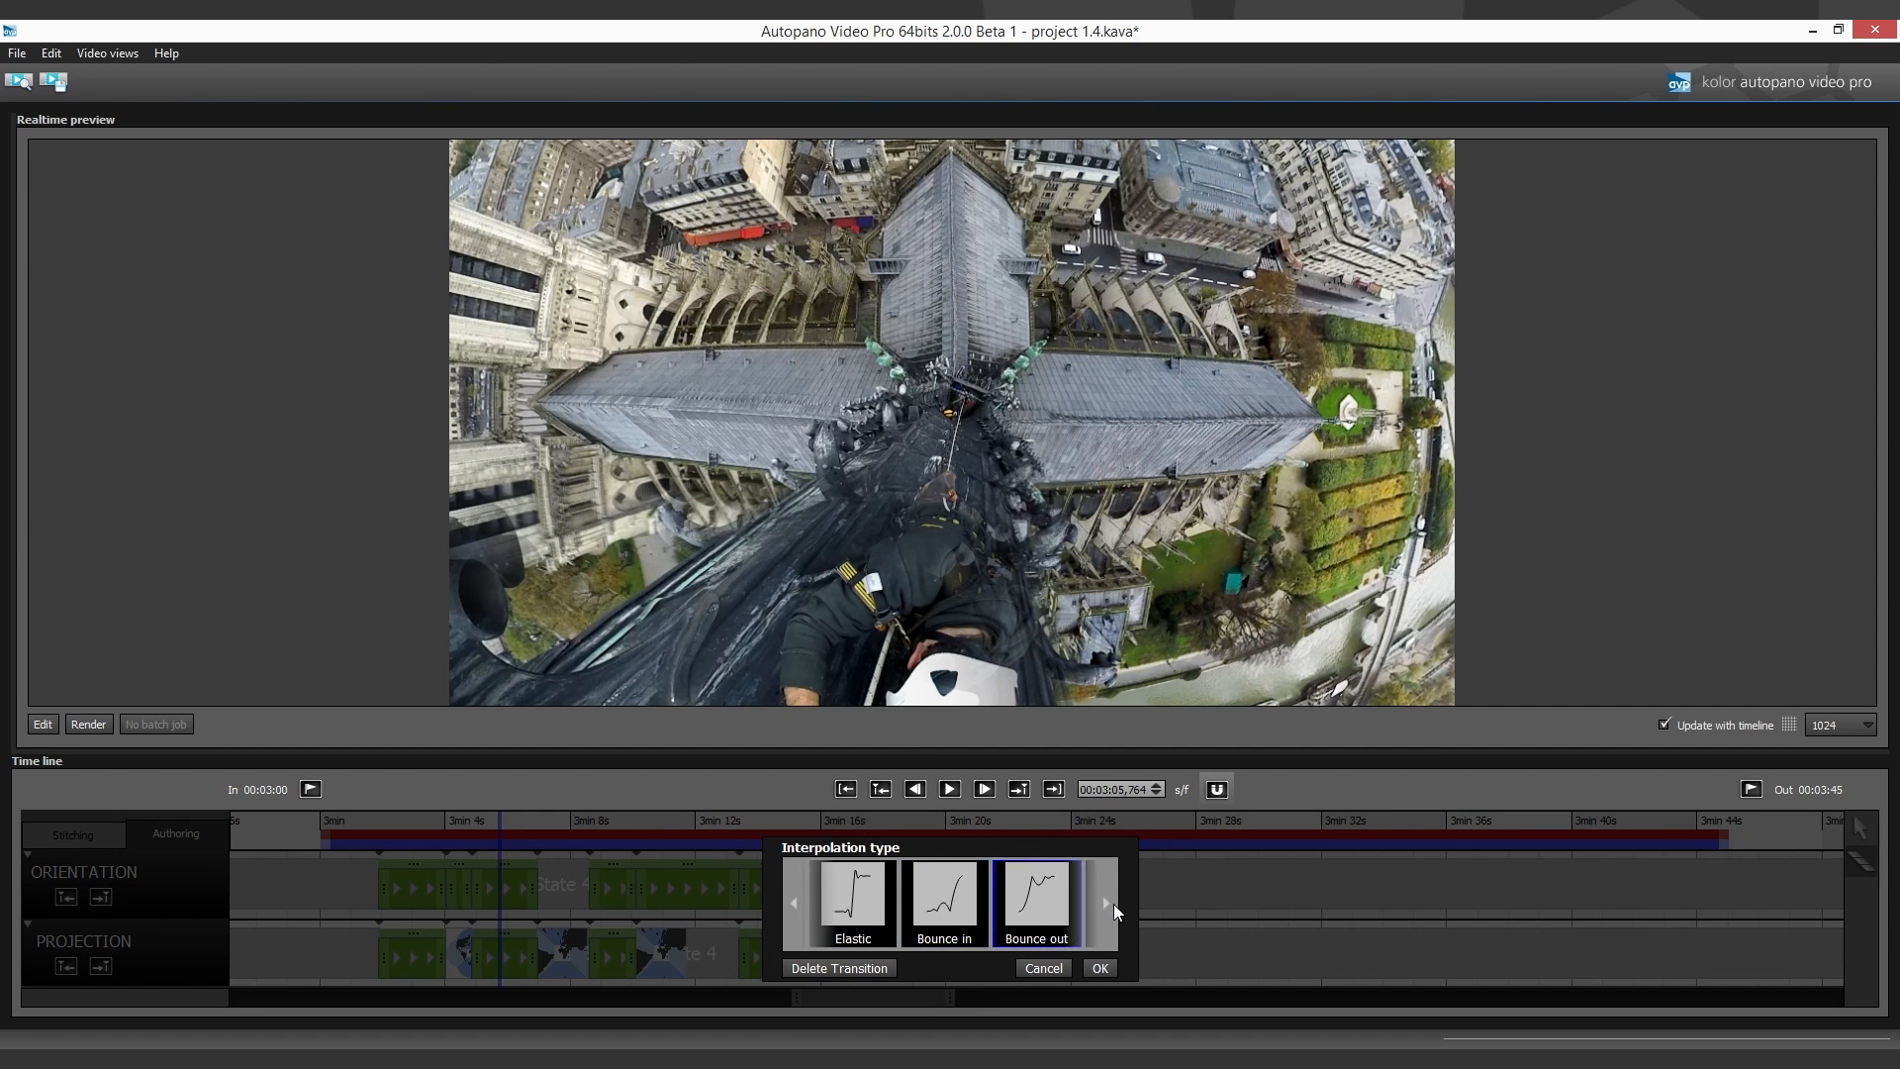
pyautogui.click(1113, 905)
pyautogui.click(1113, 904)
pyautogui.click(1100, 968)
pyautogui.click(382, 853)
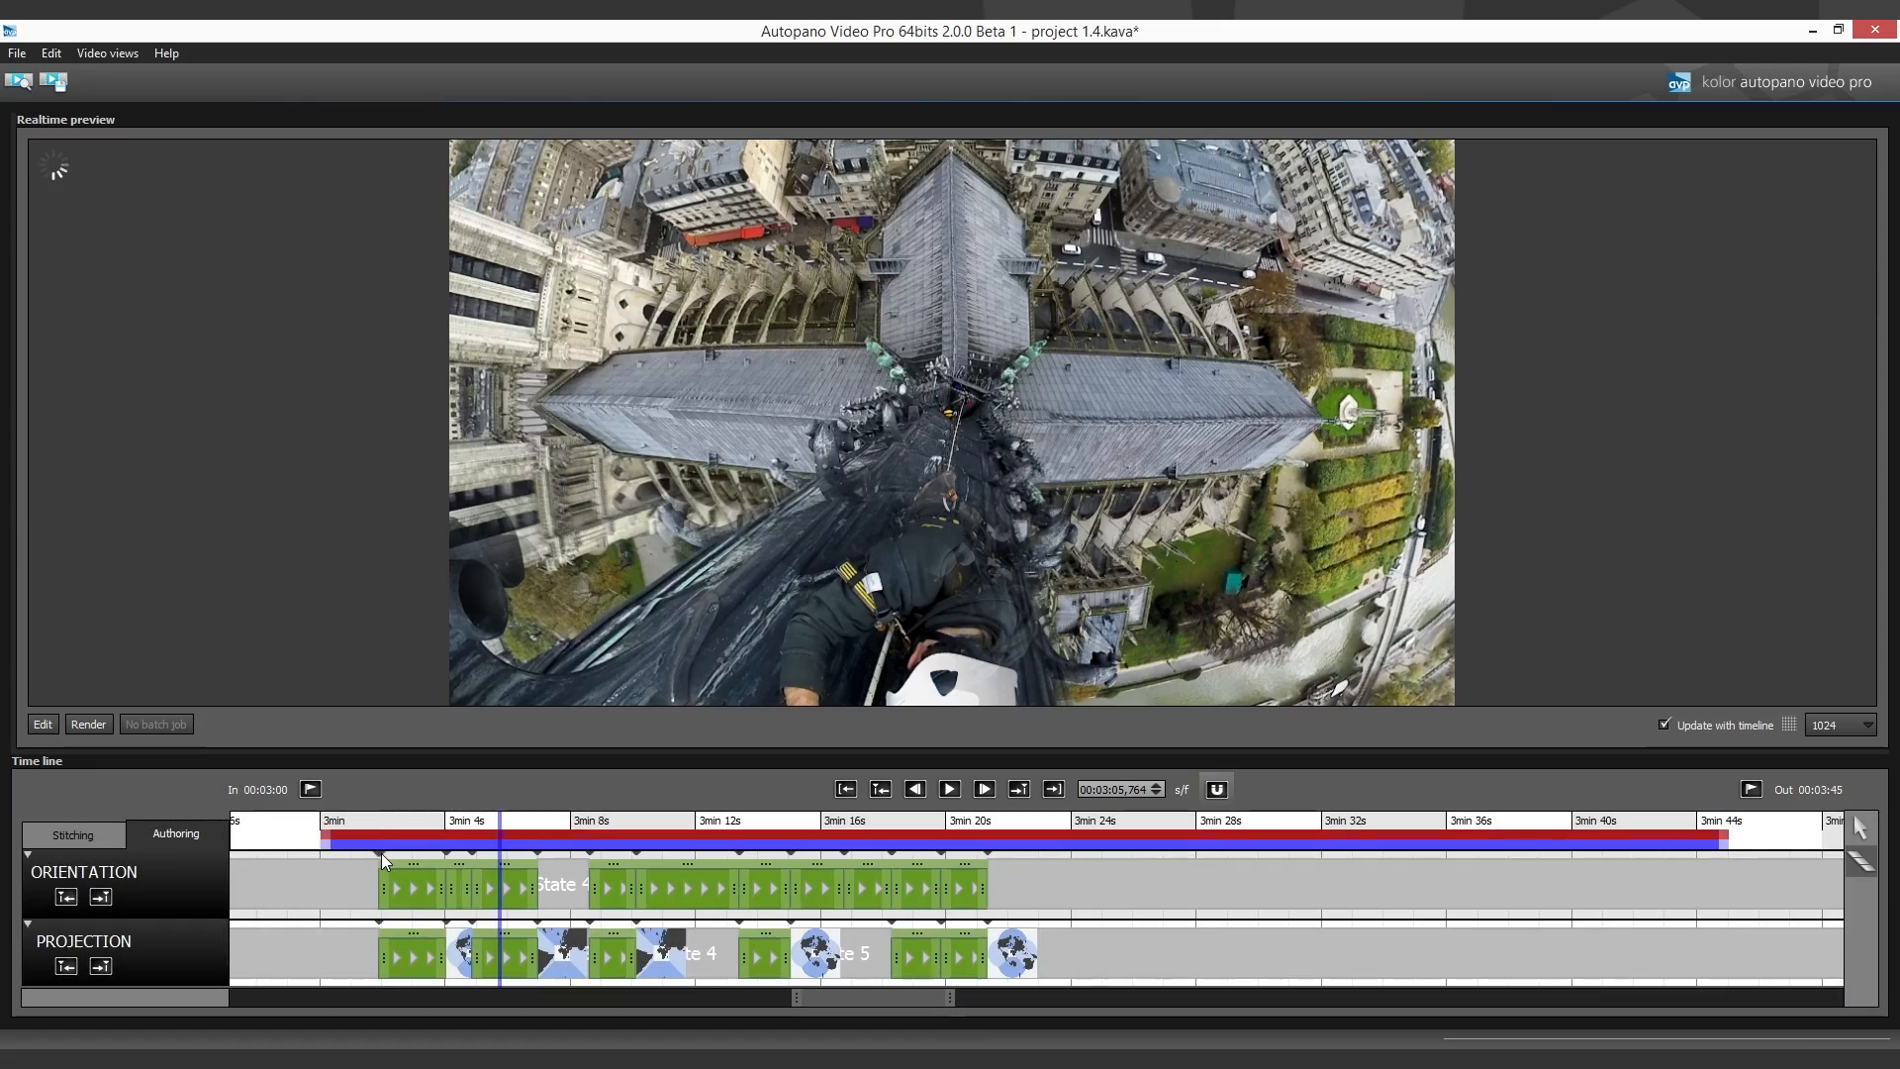